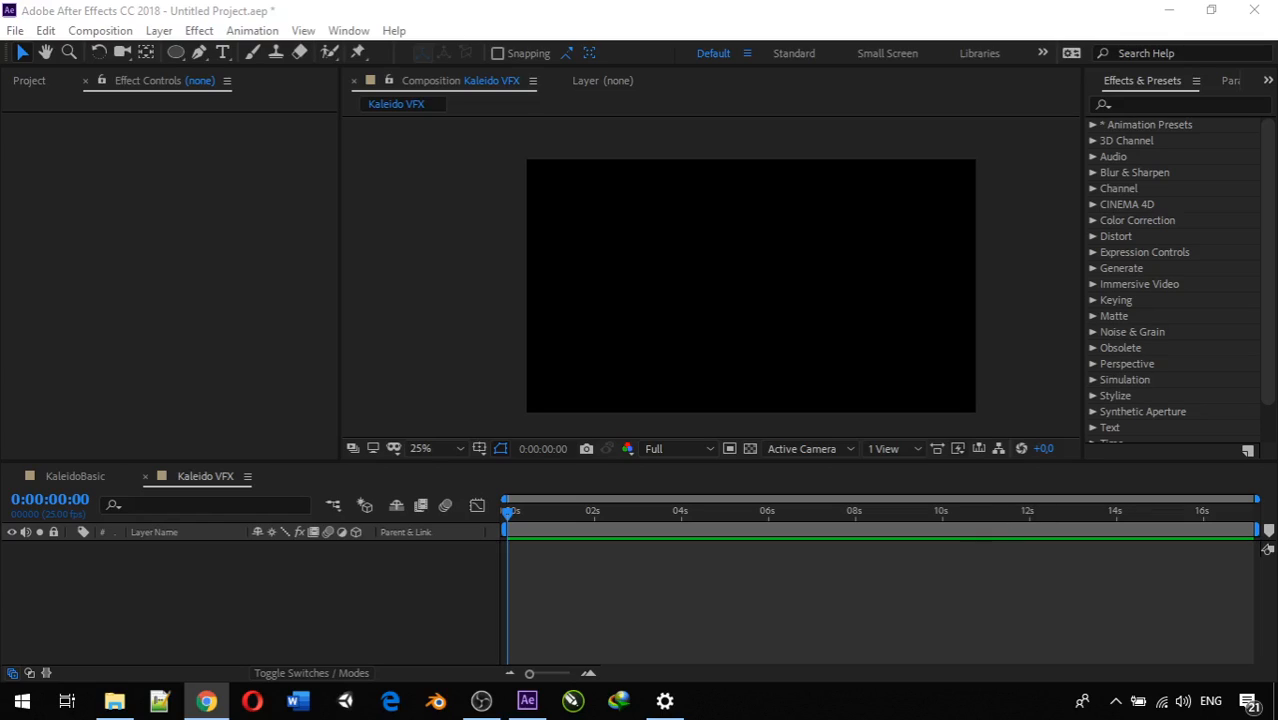
Examine several kaleidoscope effect example images in the browser's image search results, then close the browser.
{"action": "left_click_drag", "start_coordinate": [1277, 190], "coordinate": [721, 103]}
{"action": "scroll", "coordinate": [705, 234], "scroll_direction": "up", "scroll_amount": 7}
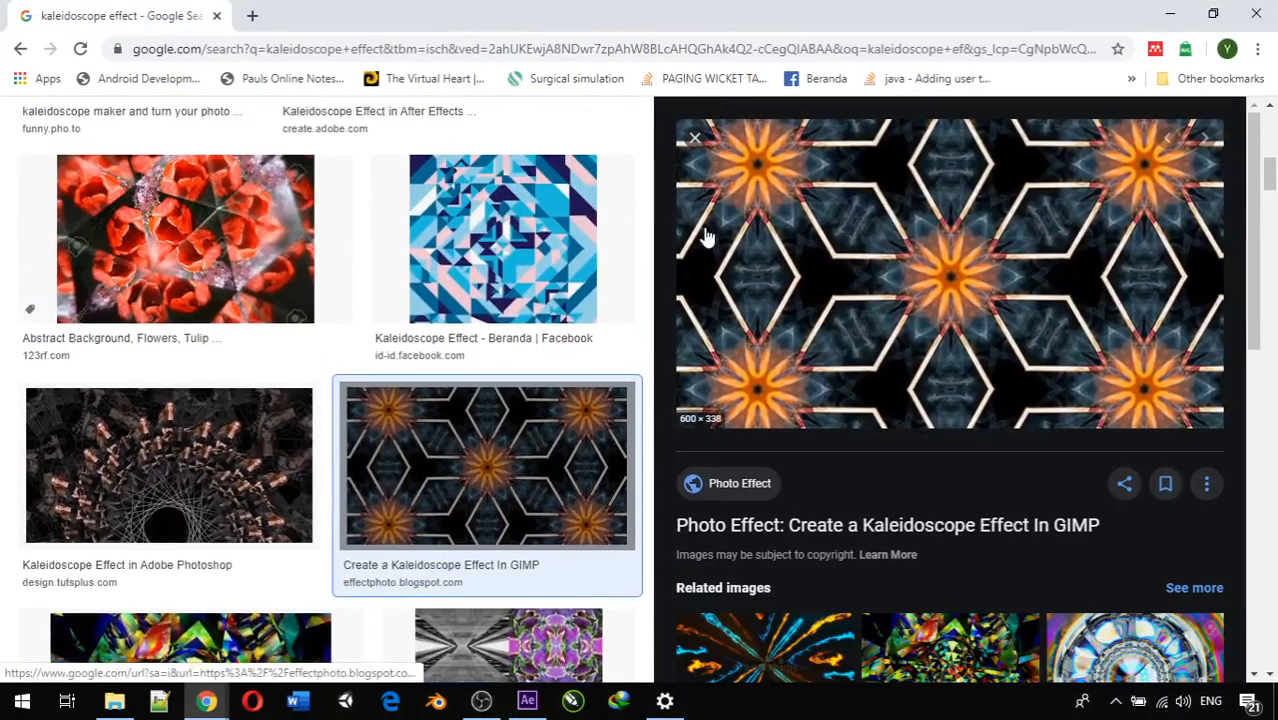
{"action": "scroll", "coordinate": [705, 234], "scroll_direction": "up", "scroll_amount": 3}
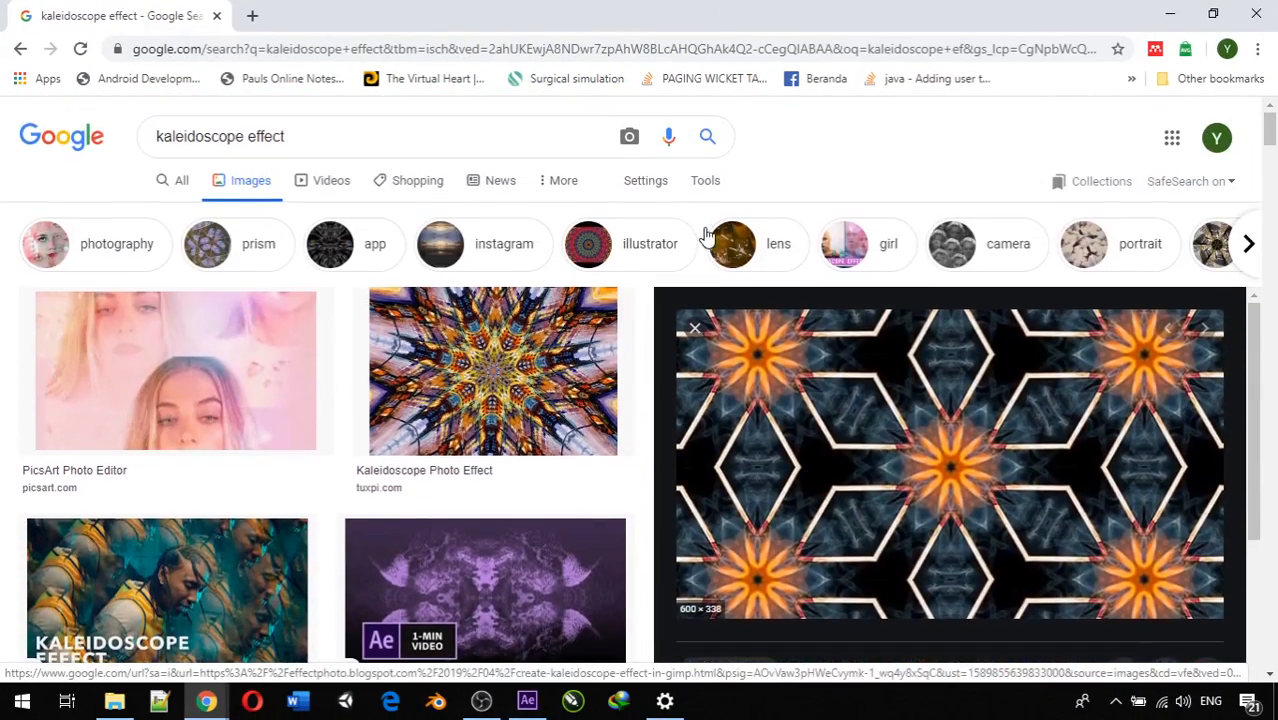
{"action": "left_click", "coordinate": [499, 371]}
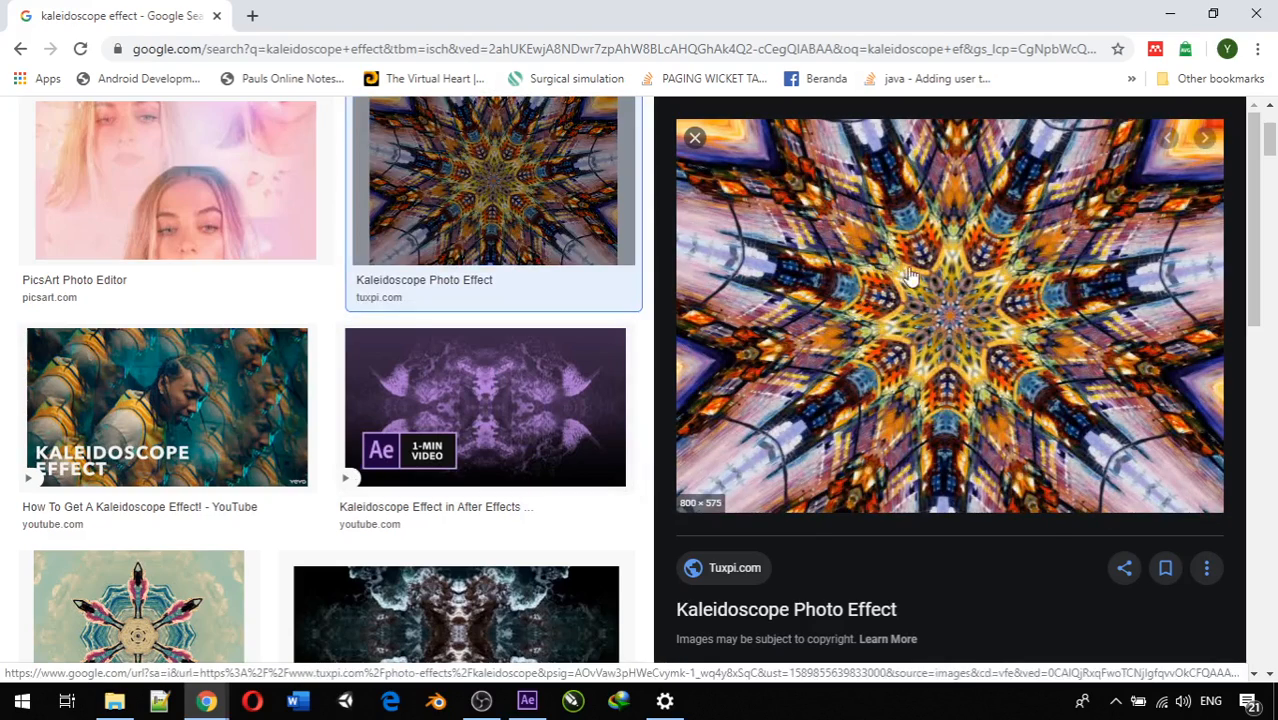
{"action": "scroll", "coordinate": [924, 307], "scroll_direction": "down", "scroll_amount": 3}
{"action": "left_click", "coordinate": [950, 392]}
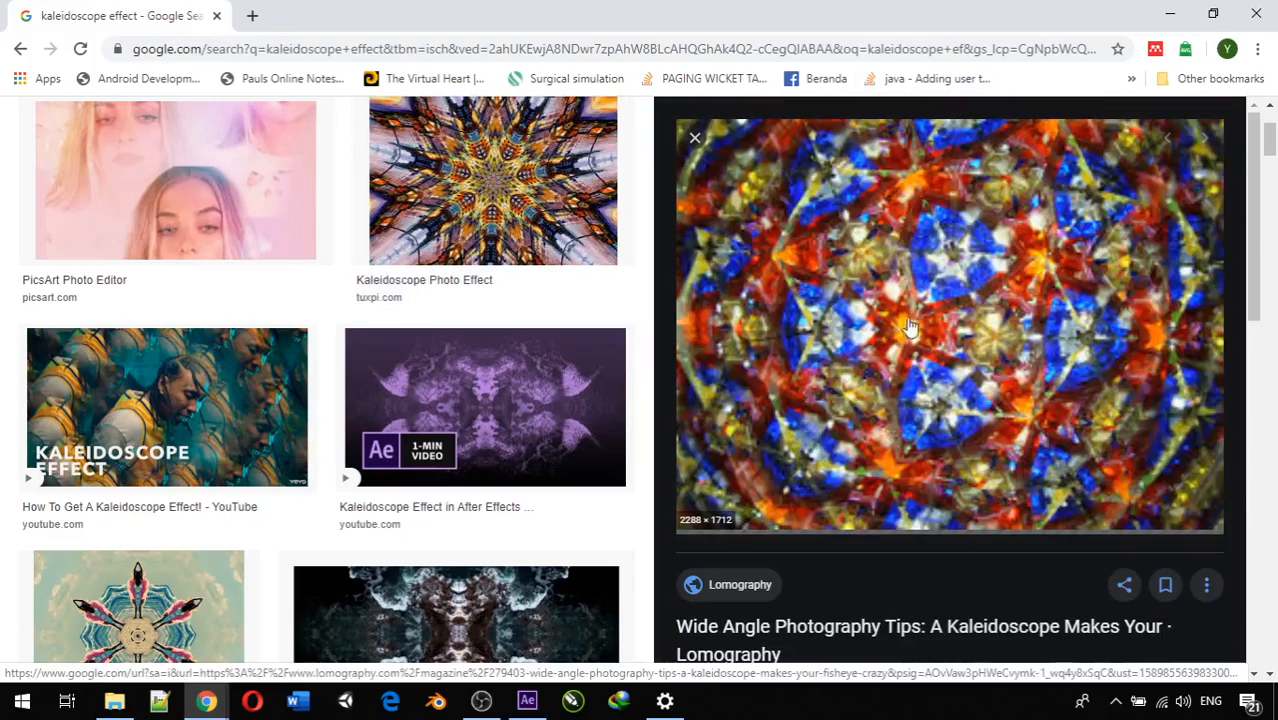
{"action": "scroll", "coordinate": [517, 378], "scroll_direction": "down", "scroll_amount": 4}
{"action": "scroll", "coordinate": [517, 378], "scroll_direction": "down", "scroll_amount": 3}
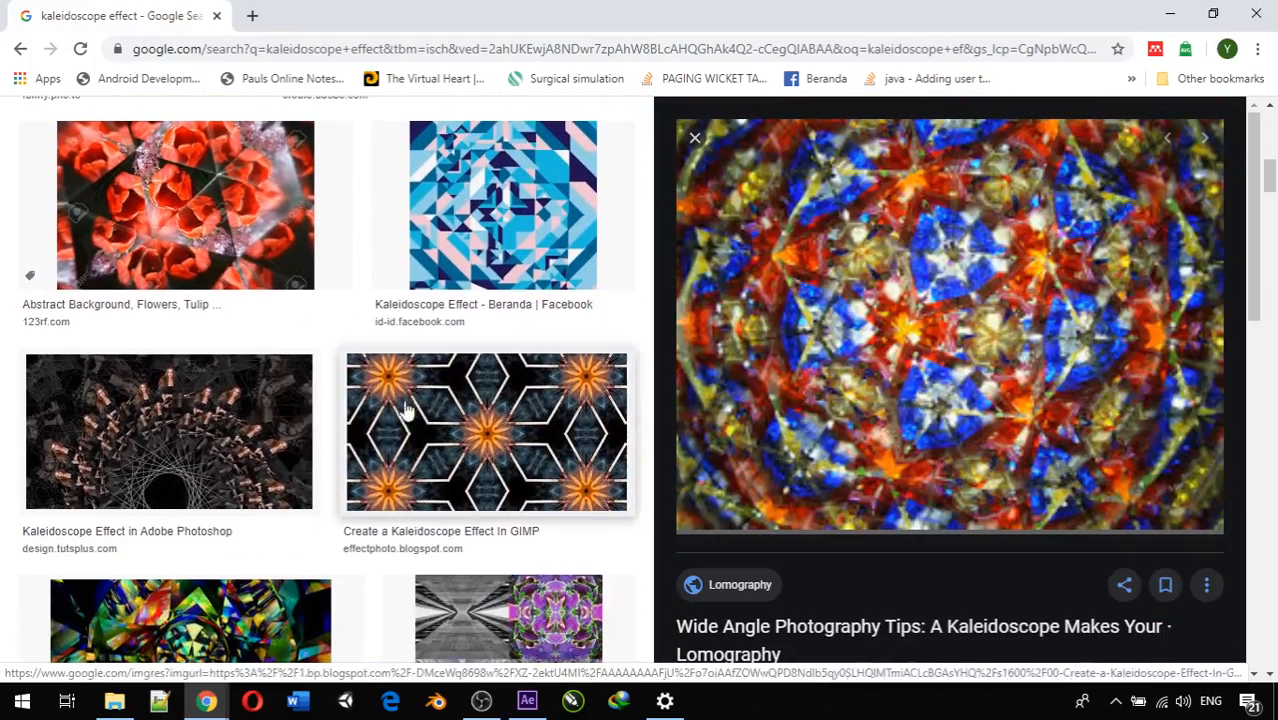
{"action": "left_click", "coordinate": [278, 420]}
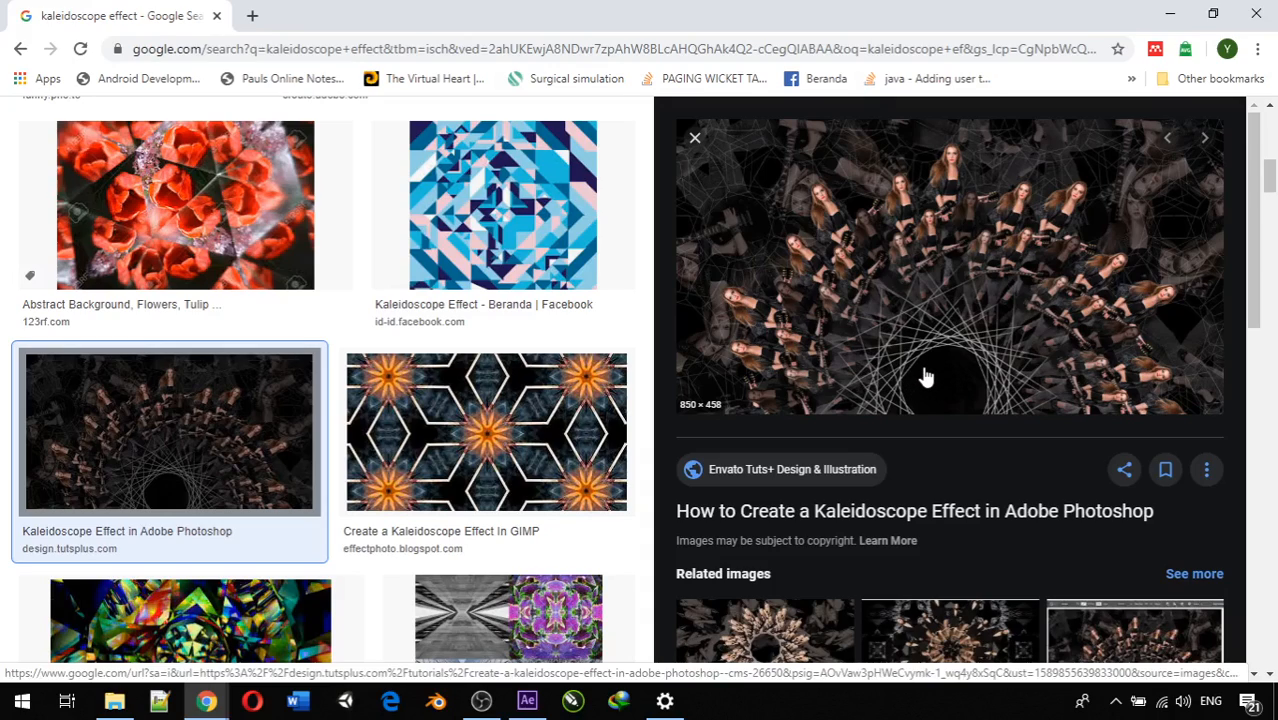
{"action": "left_click", "coordinate": [1252, 15]}
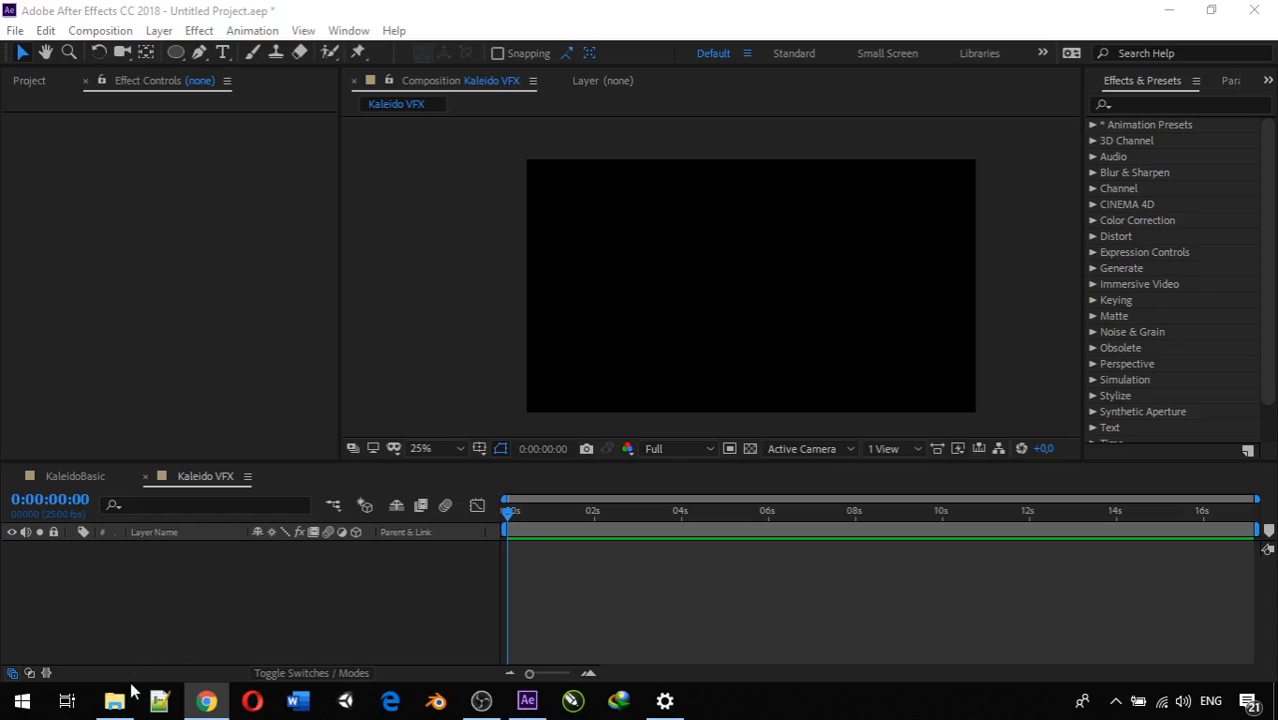
Import a-woman-on-a-difficult-pose-for-a-photo-shoot-3888262.mp4 from File Explorer's Kaleidoscopic folder into the After Effects project.
{"action": "mouse_move", "coordinate": [127, 690]}
{"action": "left_click", "coordinate": [450, 325]}
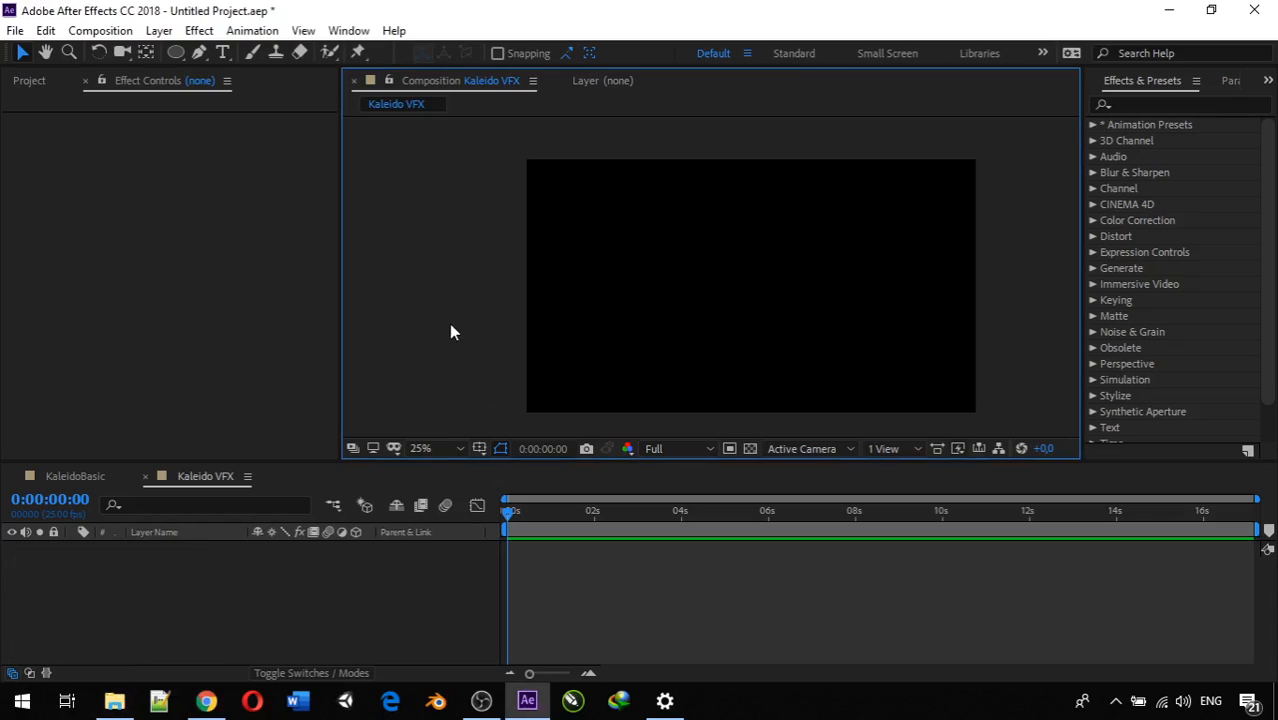
{"action": "mouse_move", "coordinate": [114, 700]}
{"action": "left_click", "coordinate": [117, 662]}
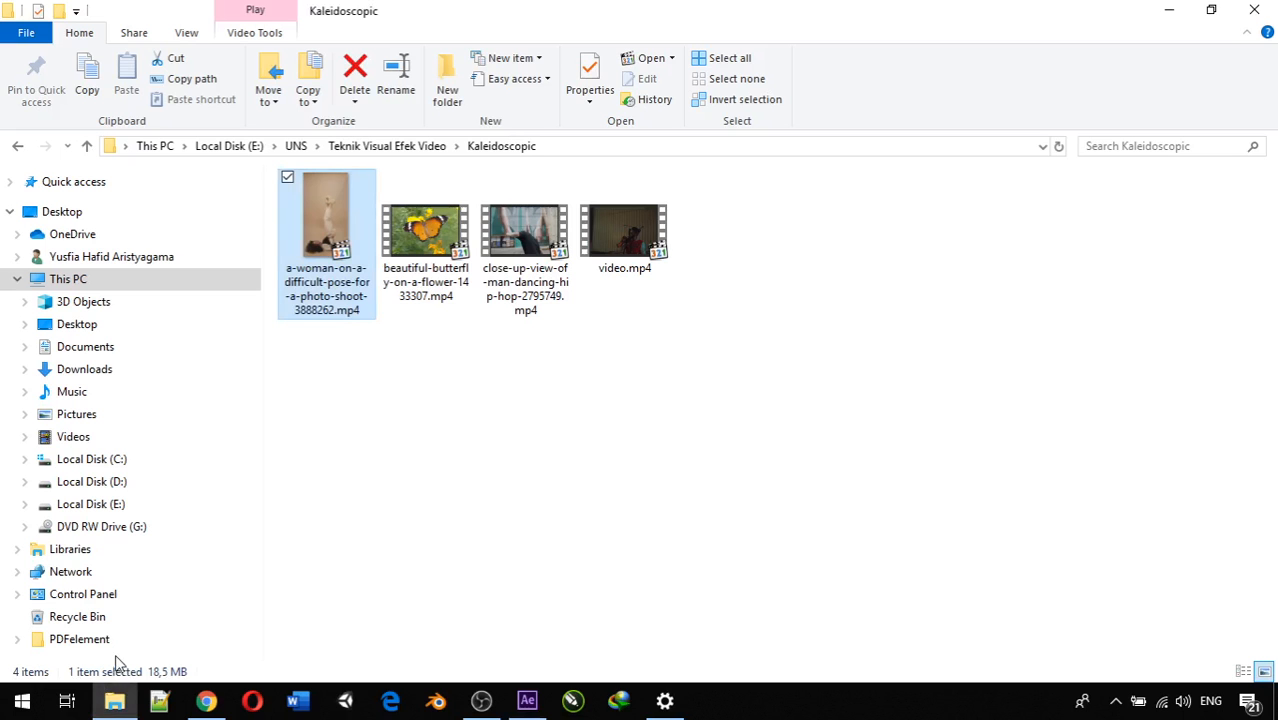
{"action": "left_click_drag", "start_coordinate": [333, 211], "coordinate": [242, 359]}
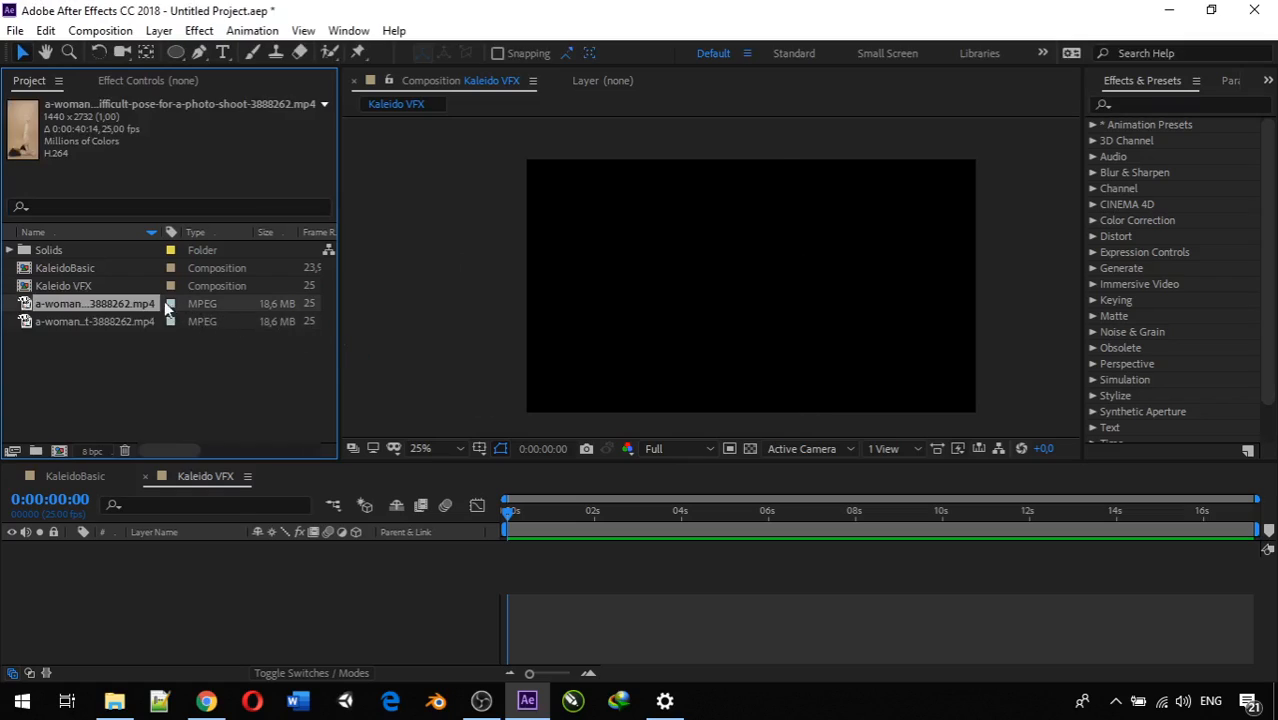
Delete the duplicate footage item, the Kaleido VFX and KaleidoBasic compositions and the Solids folder from the project.
{"action": "left_click", "coordinate": [79, 236]}
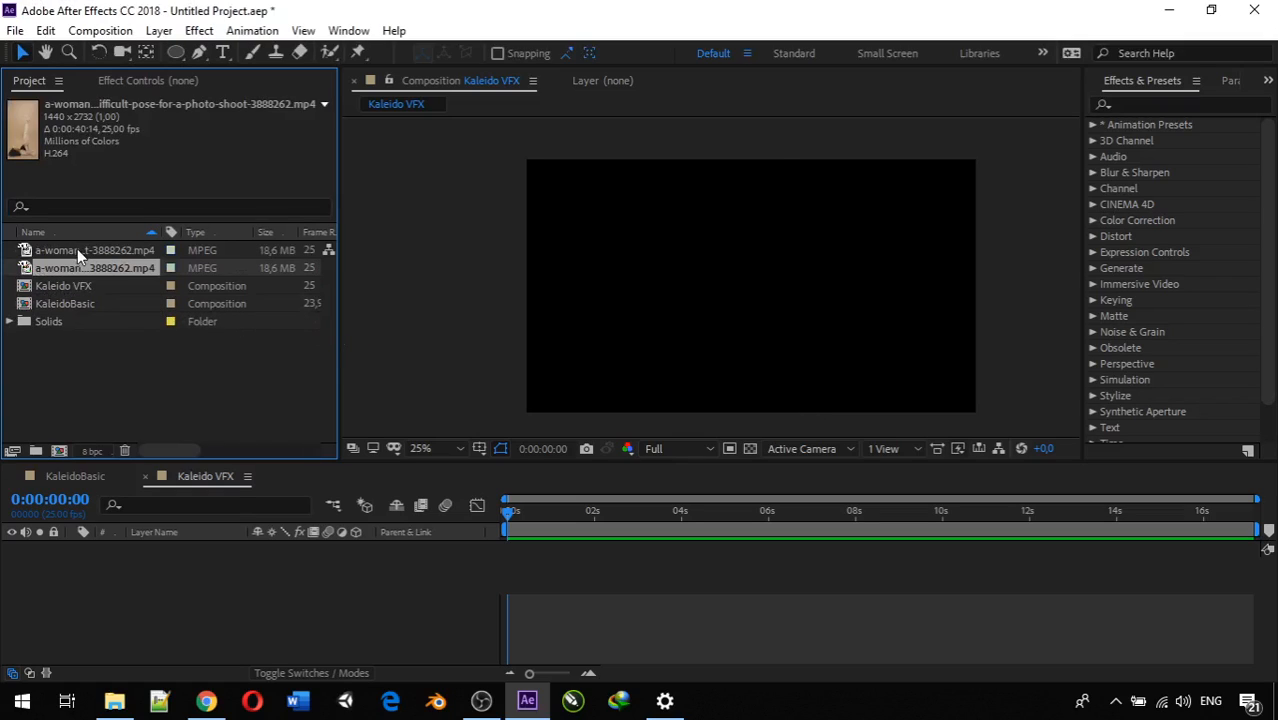
{"action": "left_click", "coordinate": [95, 323], "text": "shift"}
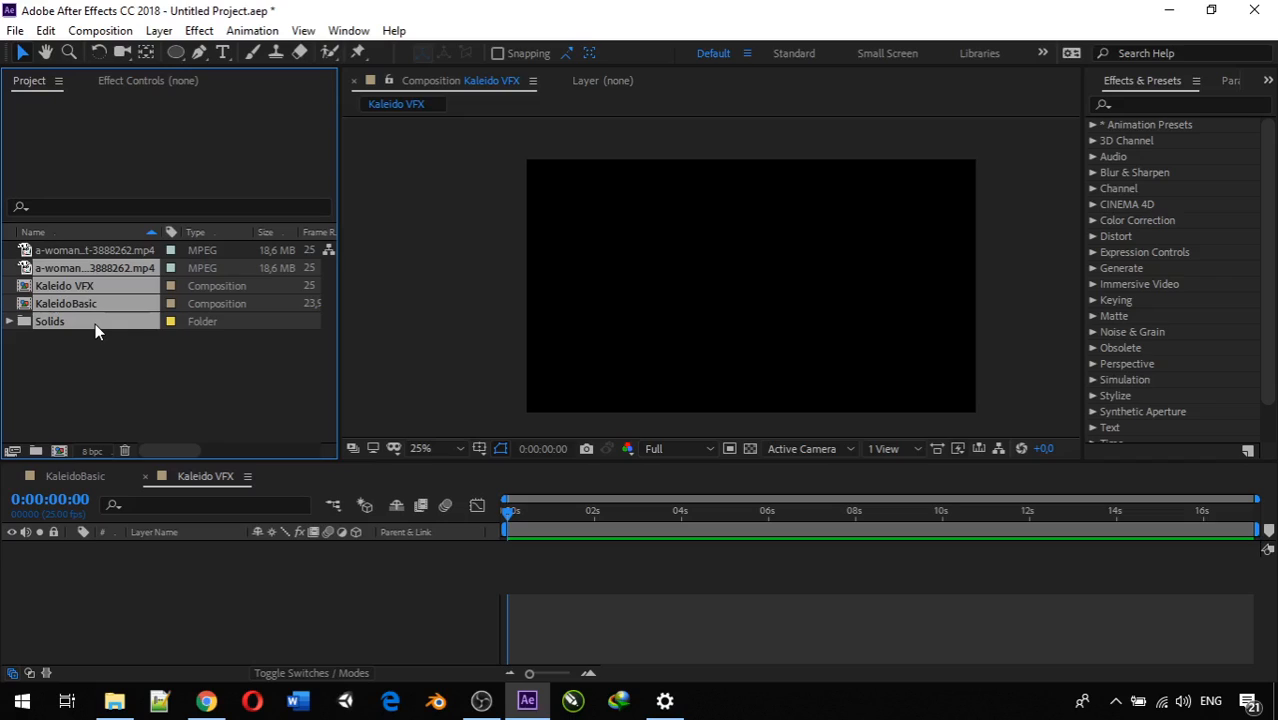
{"action": "key", "text": "Delete"}
{"action": "key", "text": "Return"}
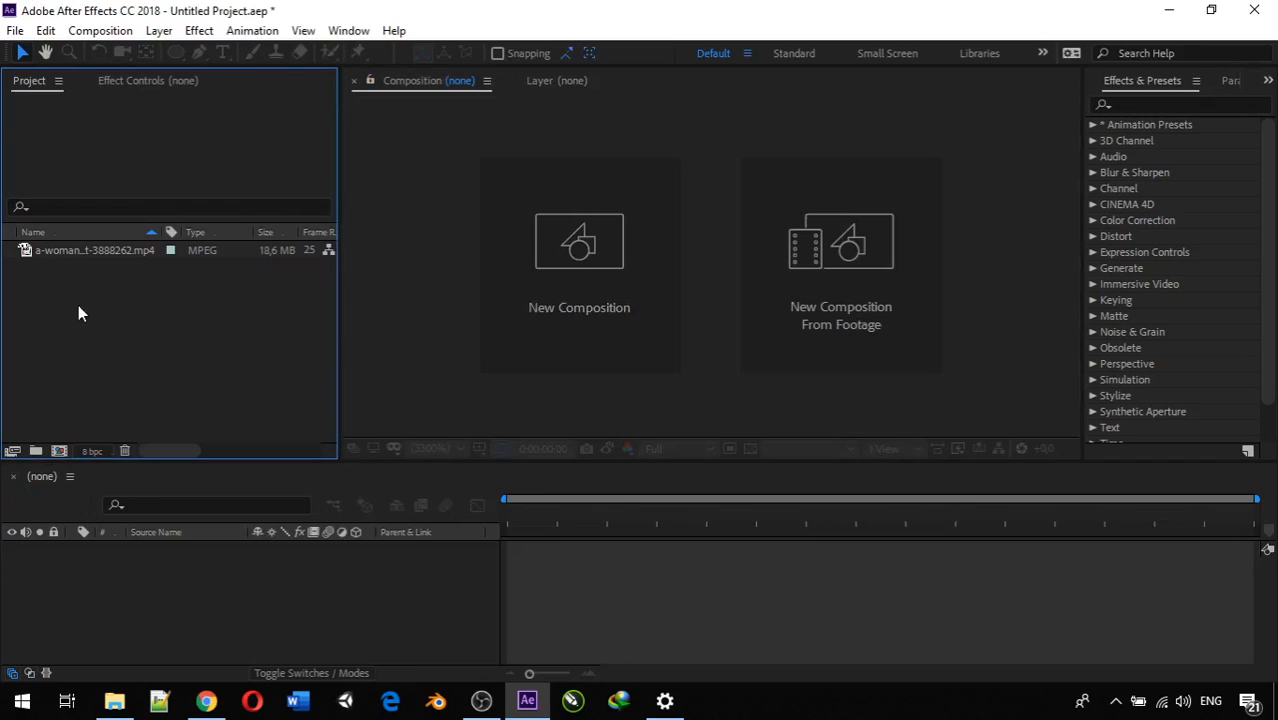
Rename the remaining footage item as Kaleidoscope Footage.mp4.
{"action": "left_click", "coordinate": [64, 255]}
{"action": "right_click", "coordinate": [64, 255]}
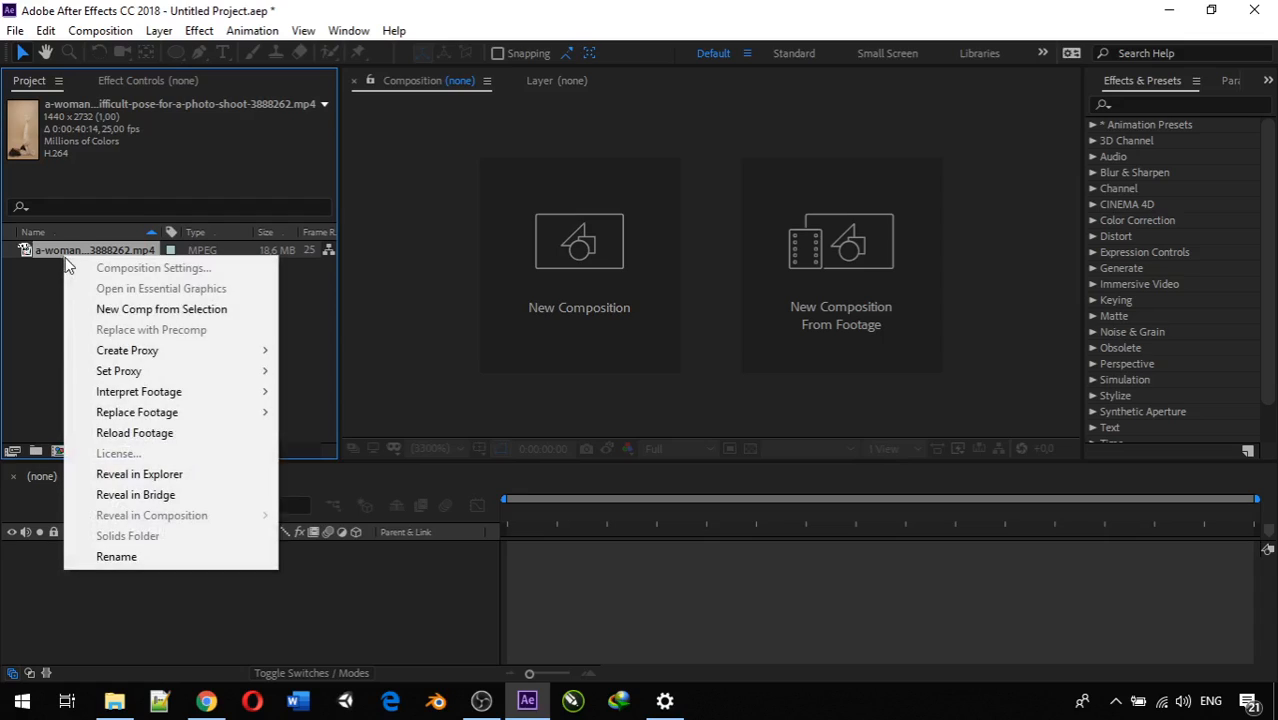
{"action": "left_click", "coordinate": [161, 556]}
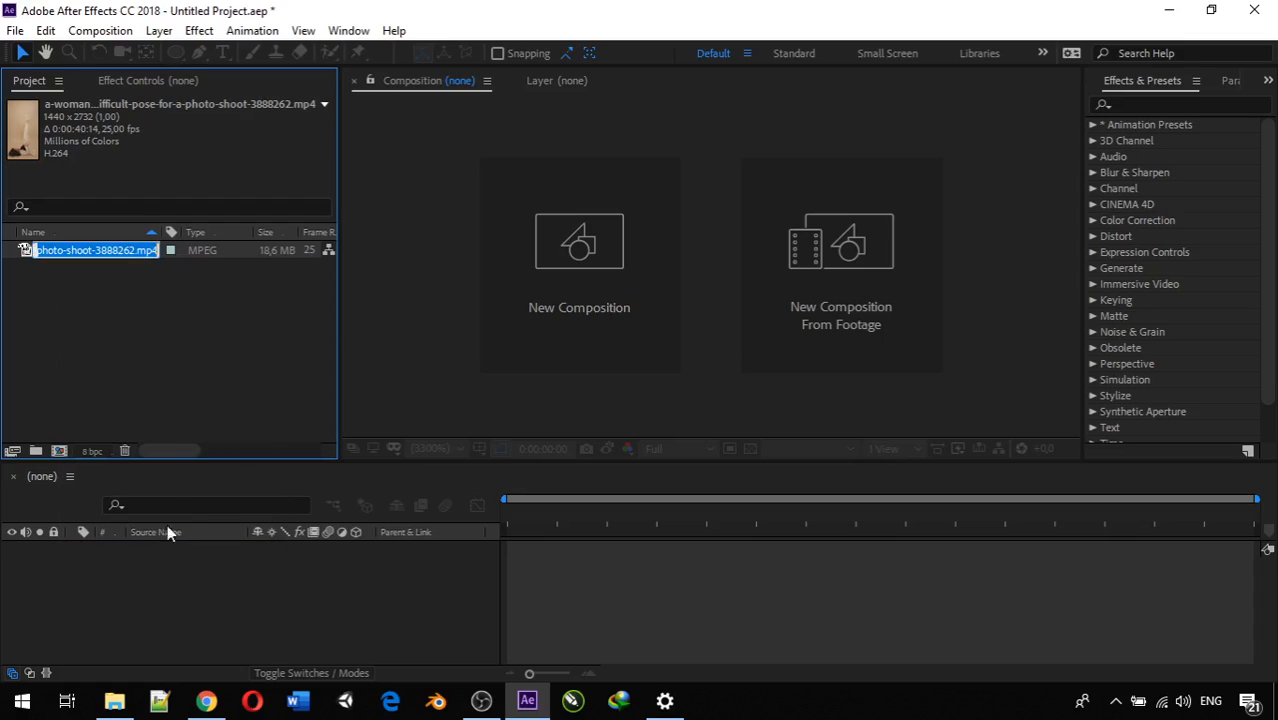
{"action": "left_click", "coordinate": [138, 252]}
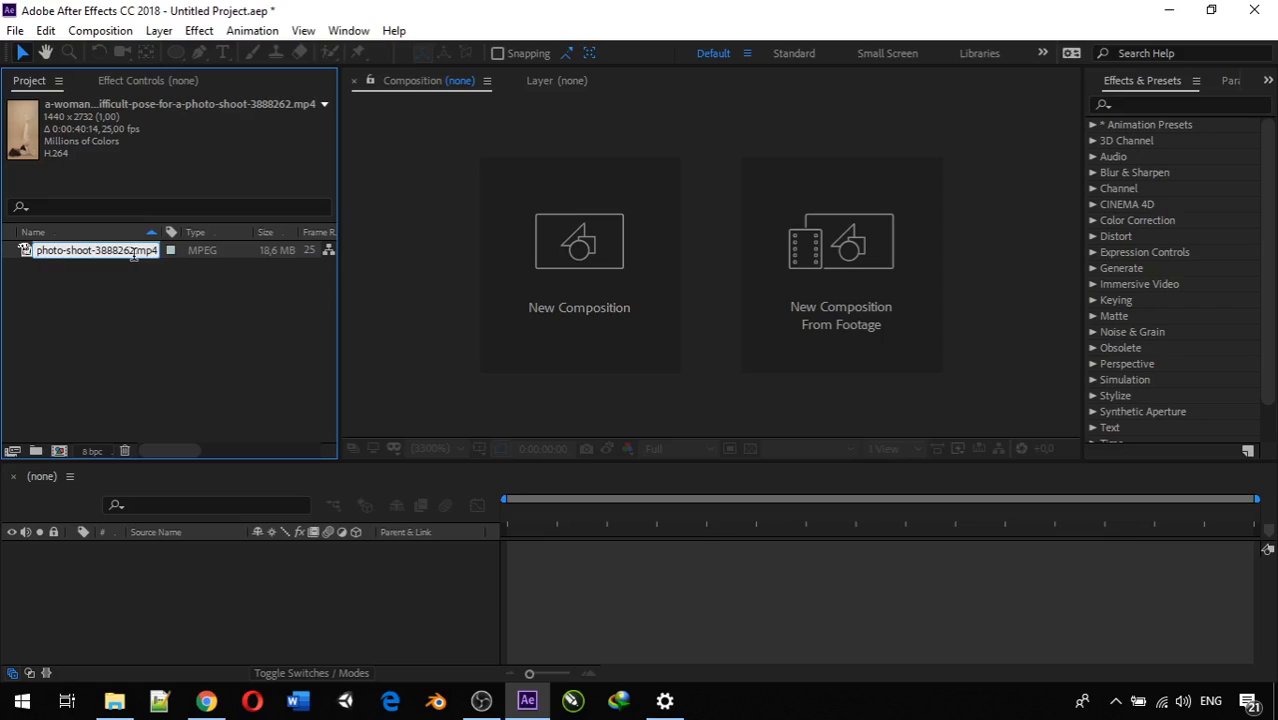
{"action": "left_click_drag", "start_coordinate": [134, 252], "coordinate": [2, 232]}
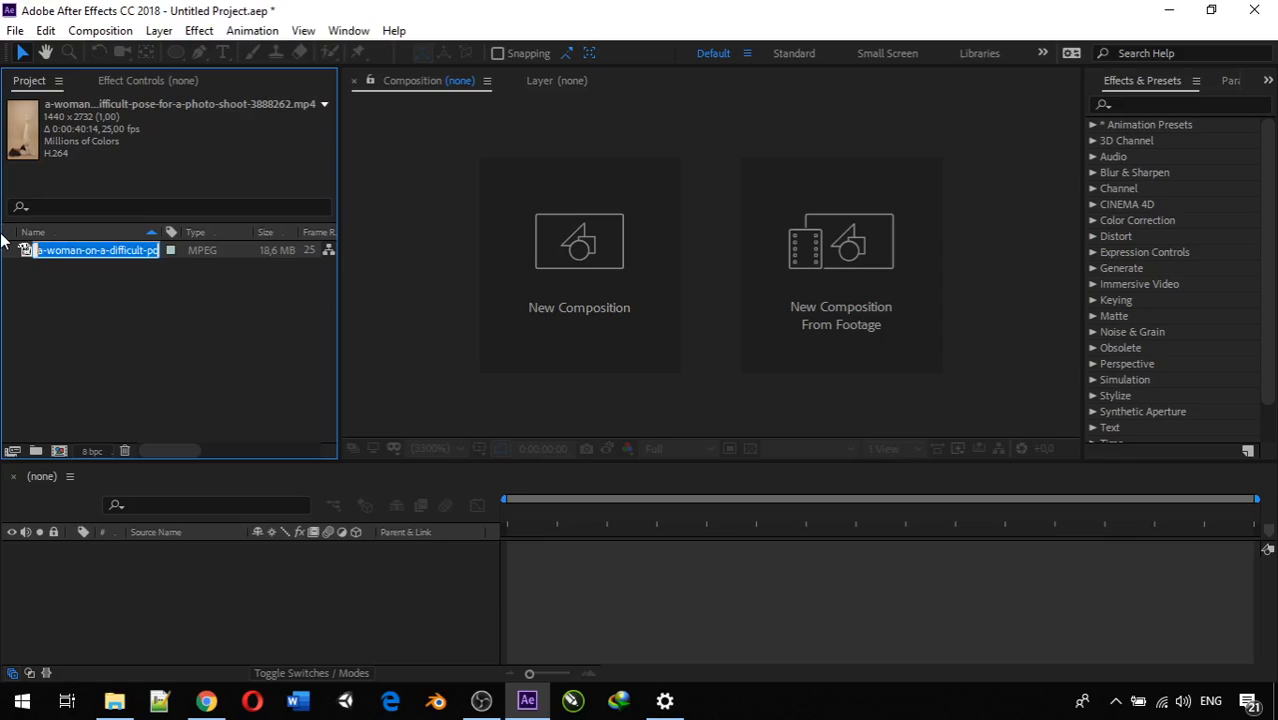
{"action": "type", "text": "Kaled.mp4"}
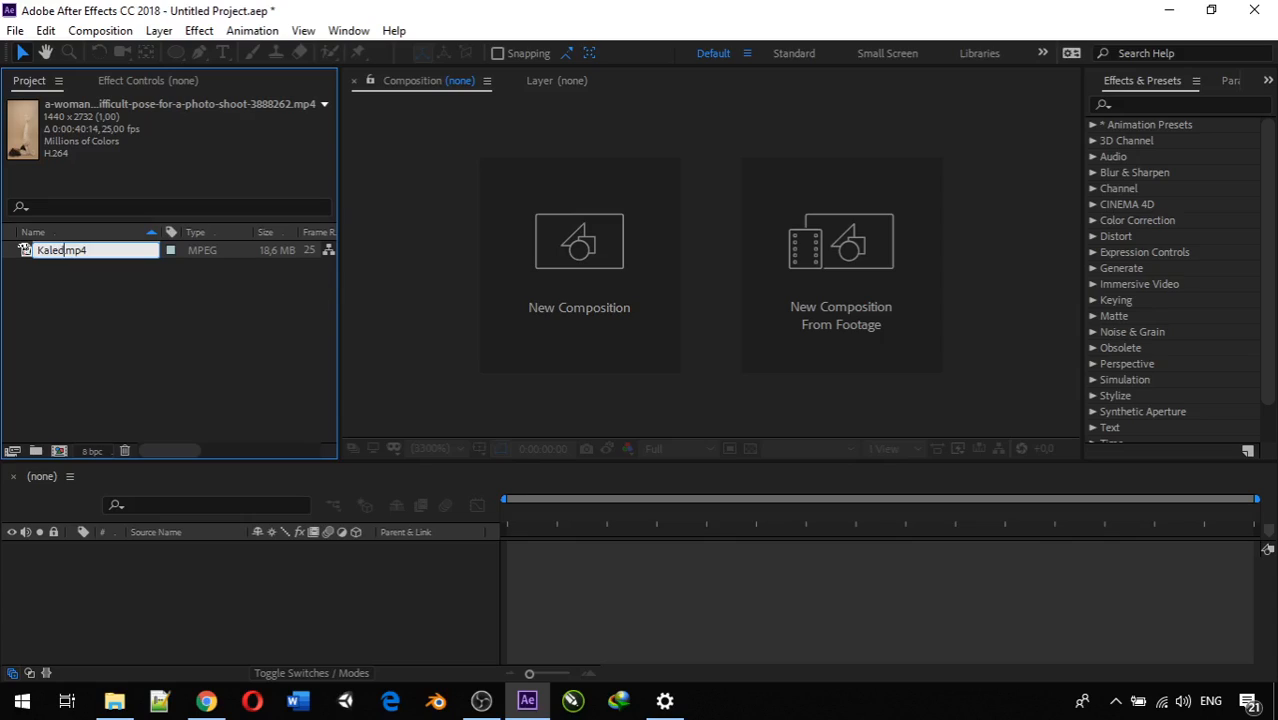
{"action": "key", "text": "BackSpace"}
{"action": "type", "text": "idoscop"}
{"action": "type", "text": "e Foota"}
{"action": "type", "text": "ge"}
{"action": "key", "text": "Return"}
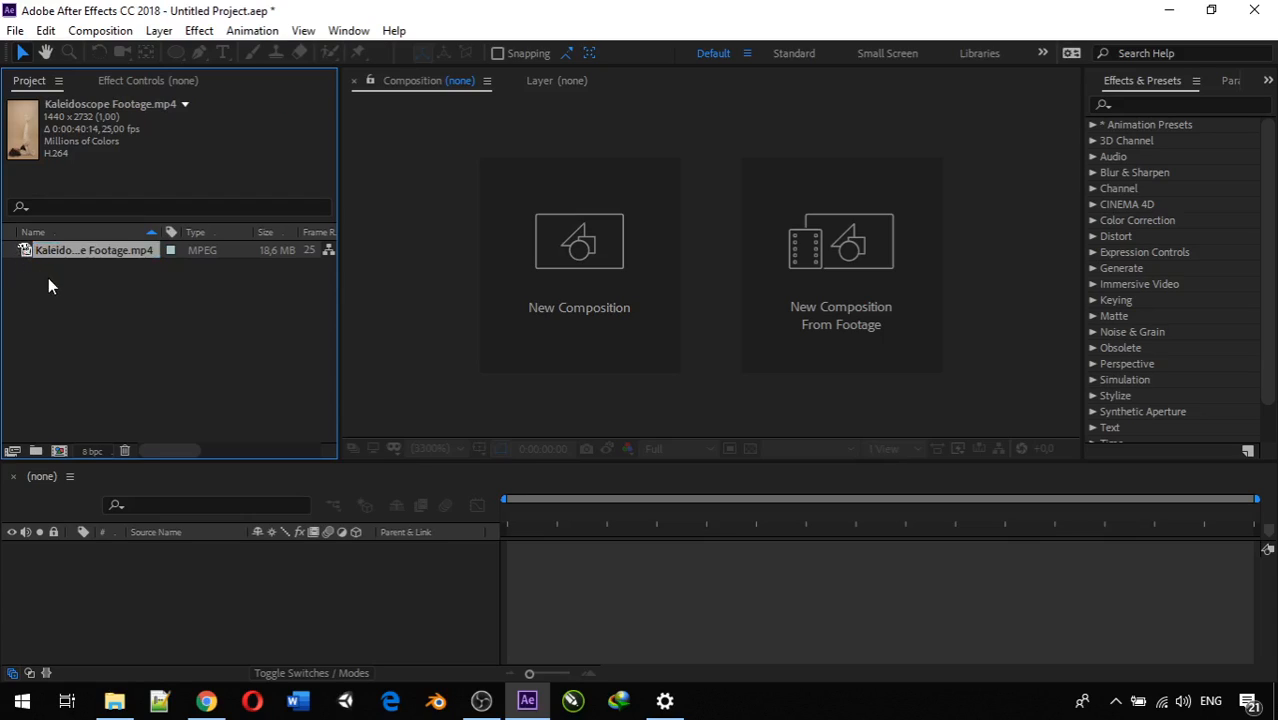
Create a new square composition with the width set to 1080 px and the other default settings kept.
{"action": "right_click", "coordinate": [75, 310]}
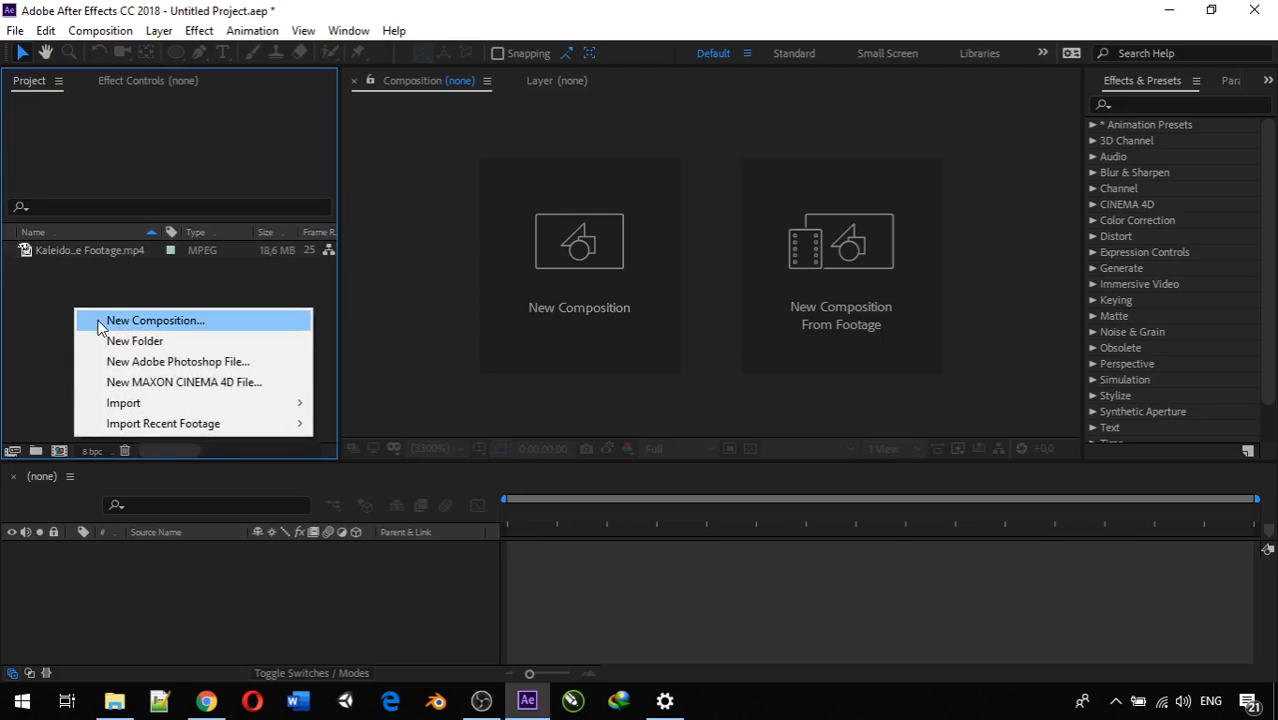
{"action": "left_click", "coordinate": [98, 322]}
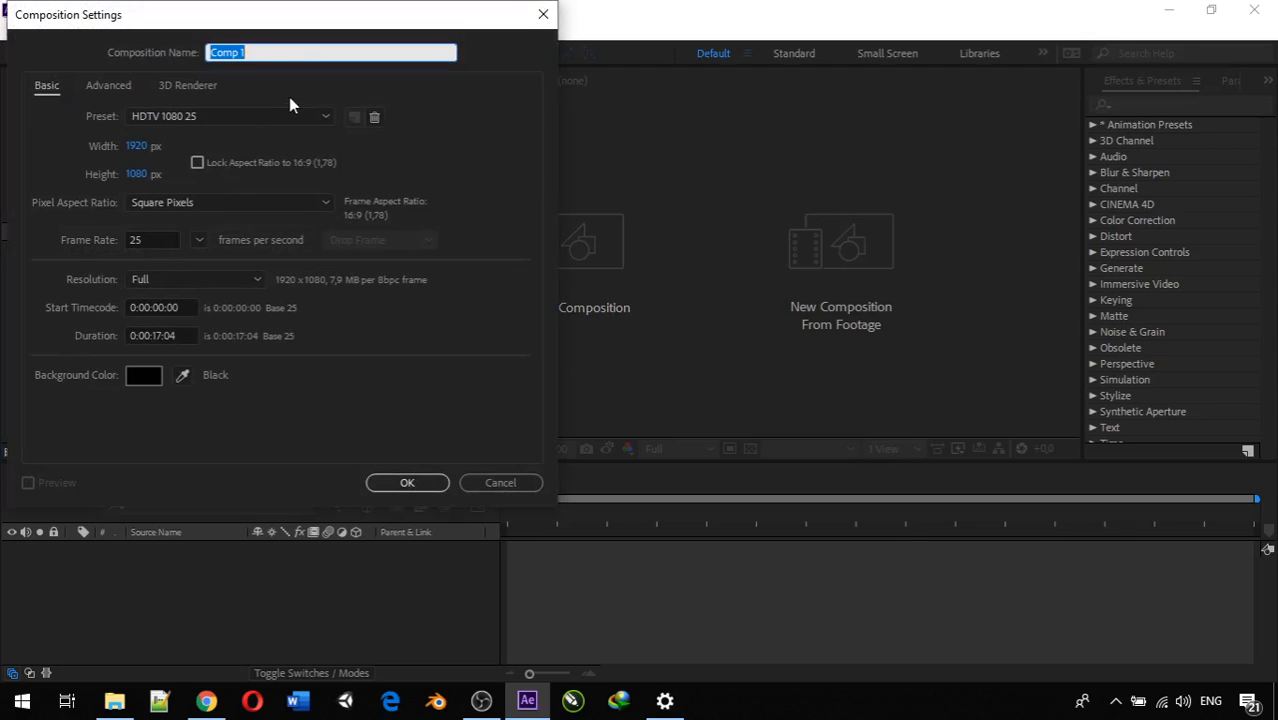
{"action": "left_click", "coordinate": [141, 146]}
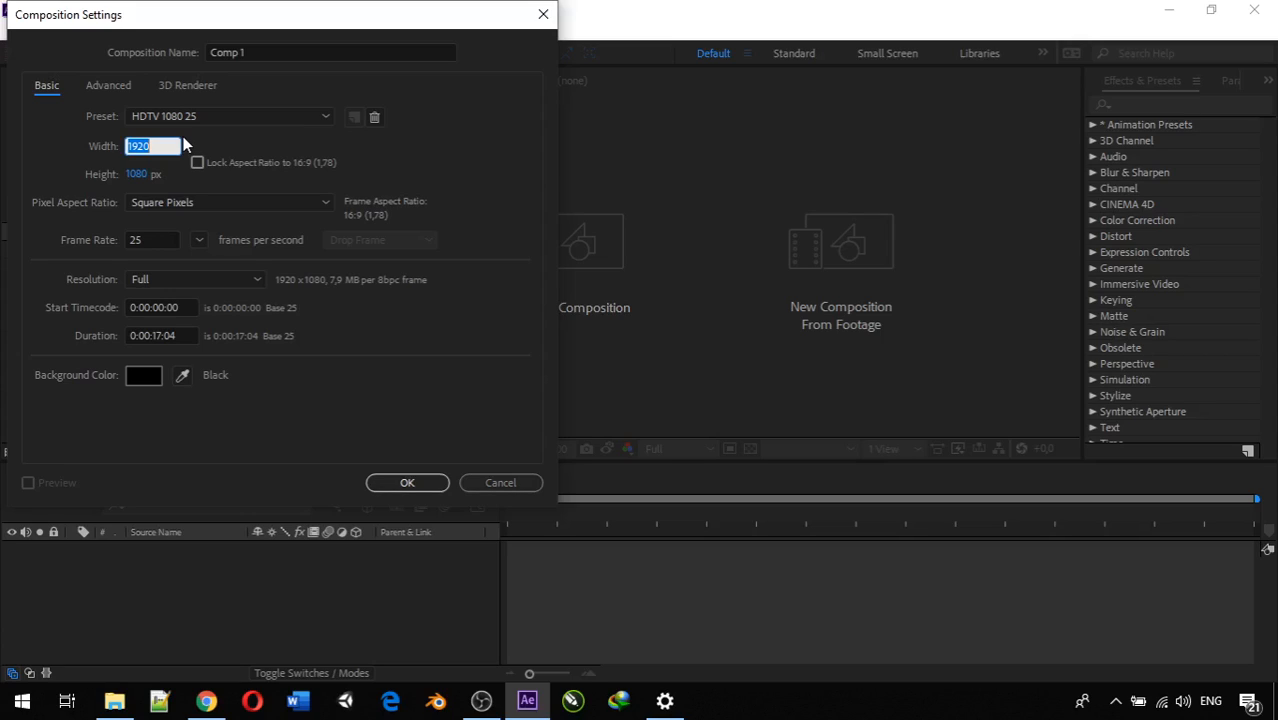
{"action": "type", "text": "1080"}
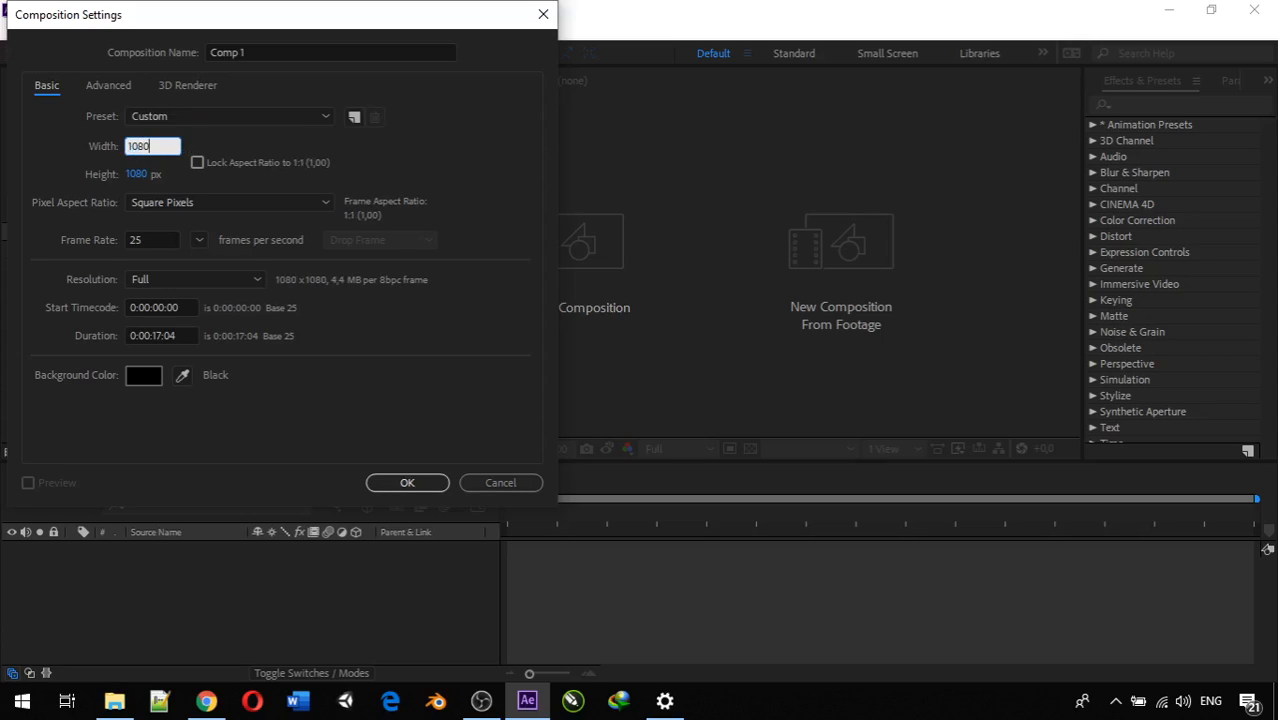
{"action": "key", "text": "Return"}
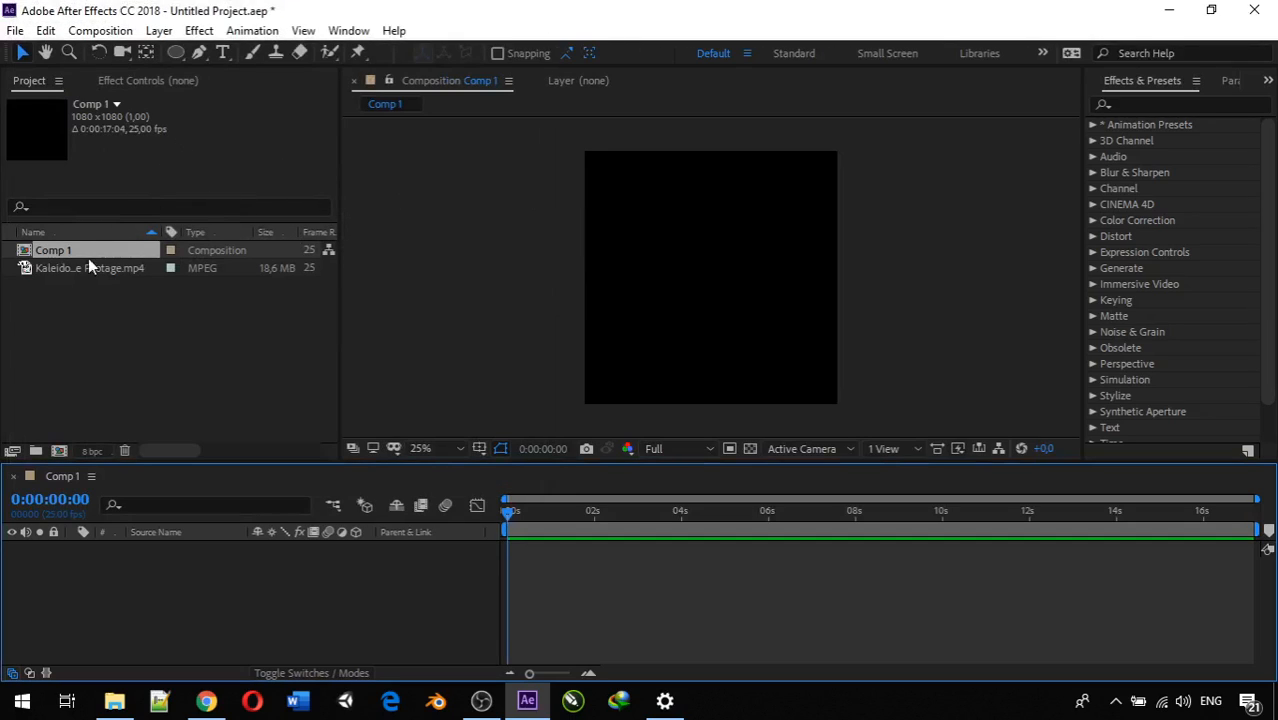
Rename the new composition as KeleidoBox and add Kaleidoscope Footage.mp4 to its timeline.
{"action": "right_click", "coordinate": [64, 255]}
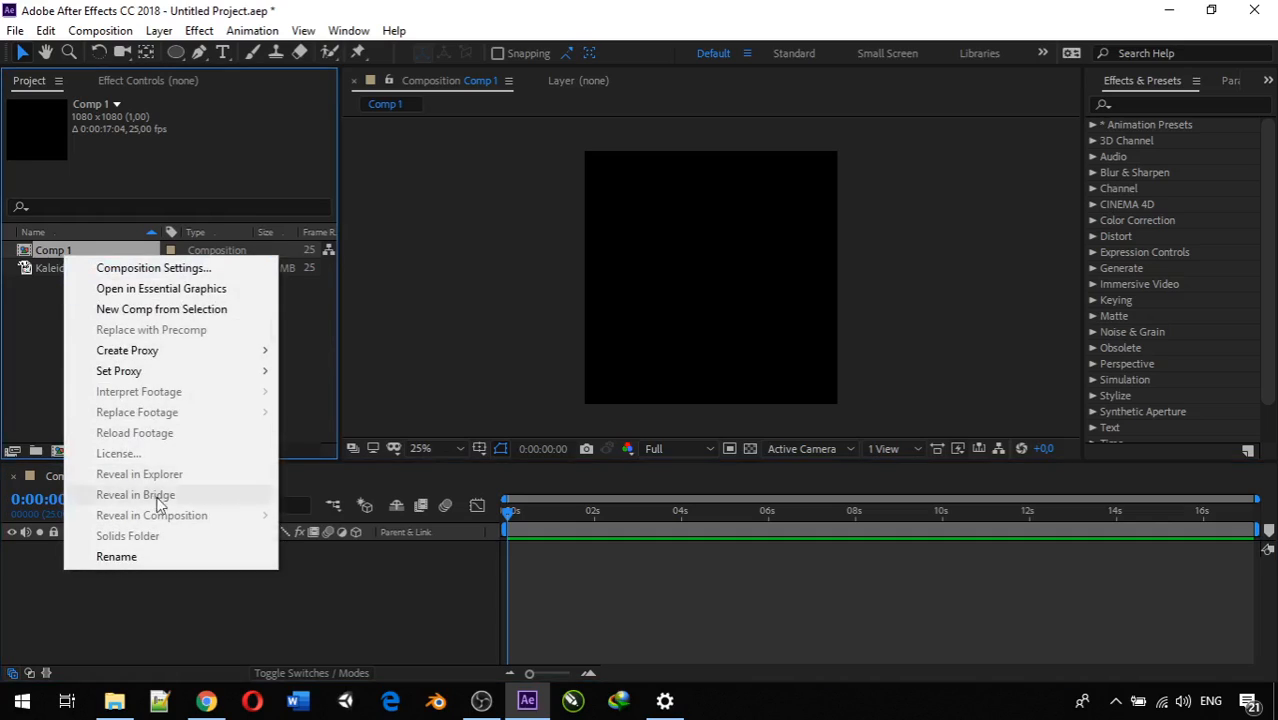
{"action": "left_click", "coordinate": [166, 556]}
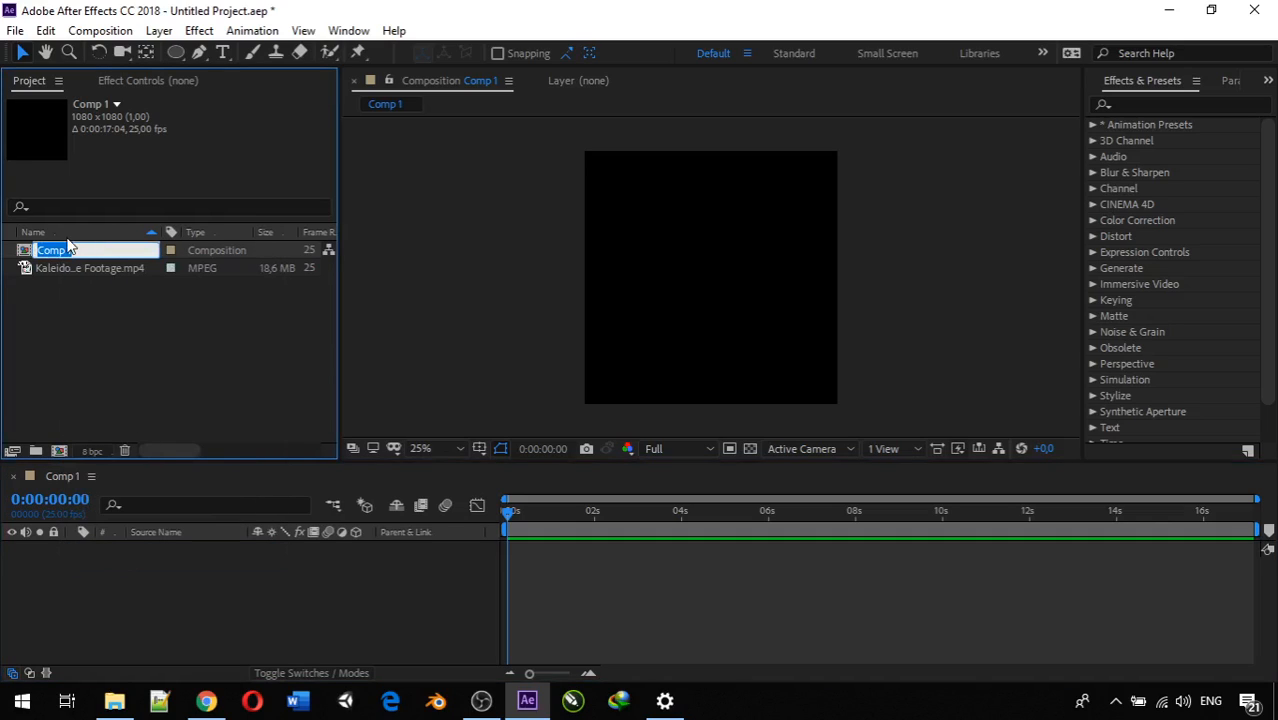
{"action": "type", "text": "Kel"}
{"action": "type", "text": "id"}
{"action": "key", "text": "BackSpace"}
{"action": "key", "text": "BackSpace"}
{"action": "type", "text": "eidoBox"}
{"action": "key", "text": "Return"}
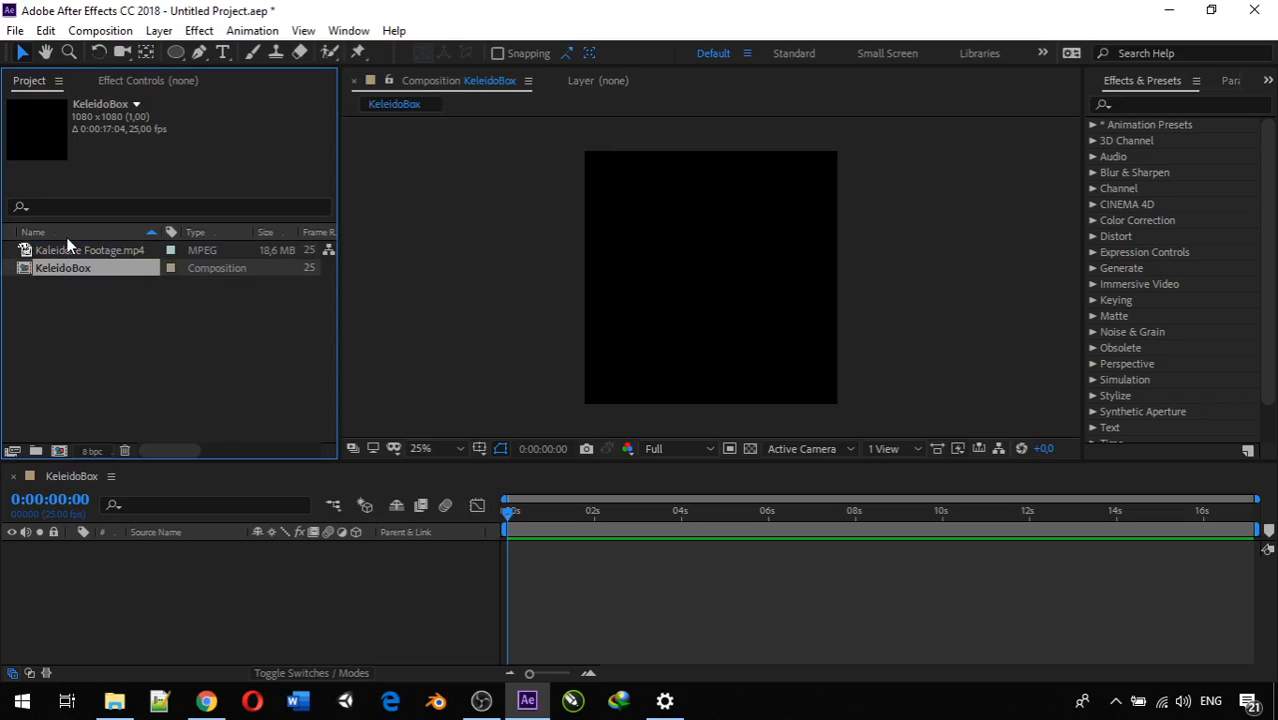
{"action": "left_click_drag", "start_coordinate": [85, 256], "coordinate": [103, 575]}
{"action": "scroll", "coordinate": [677, 252], "scroll_direction": "down", "scroll_amount": 1}
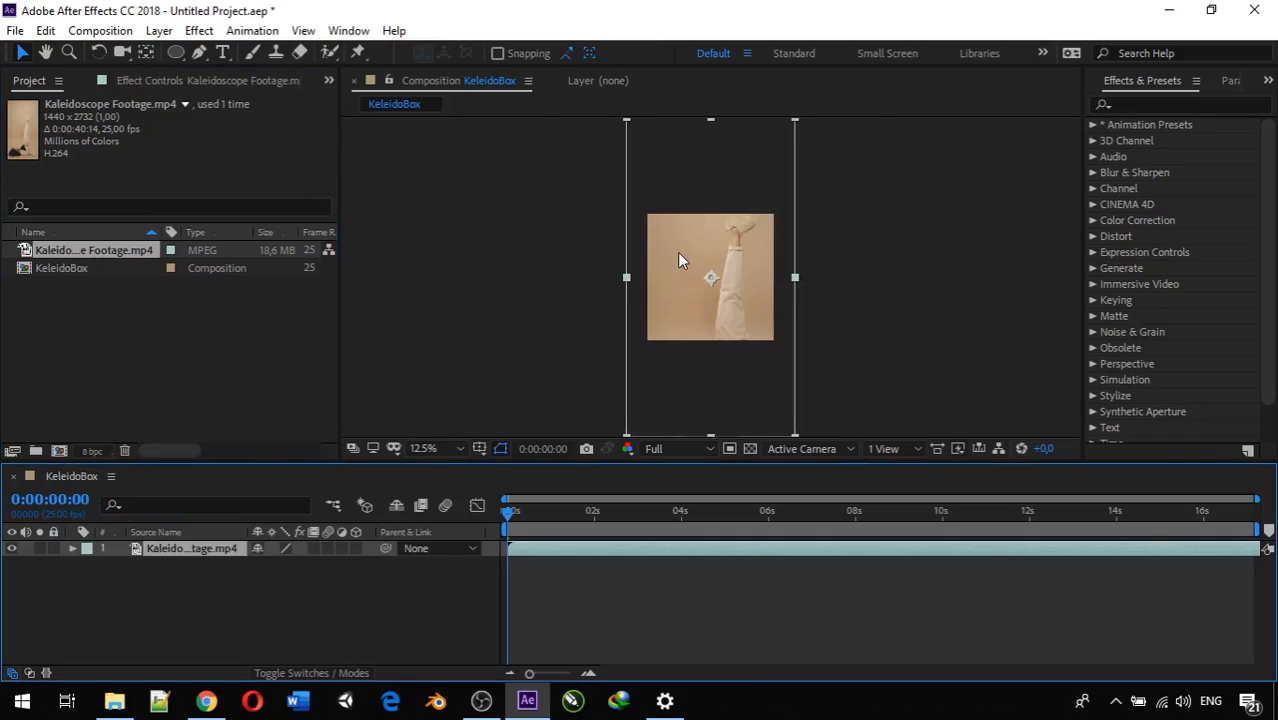
Lock the KeleidoBox composition's aspect ratio to 1:1 and set its size to 2048 x 2048 px.
{"action": "right_click", "coordinate": [59, 270]}
{"action": "left_click", "coordinate": [76, 284]}
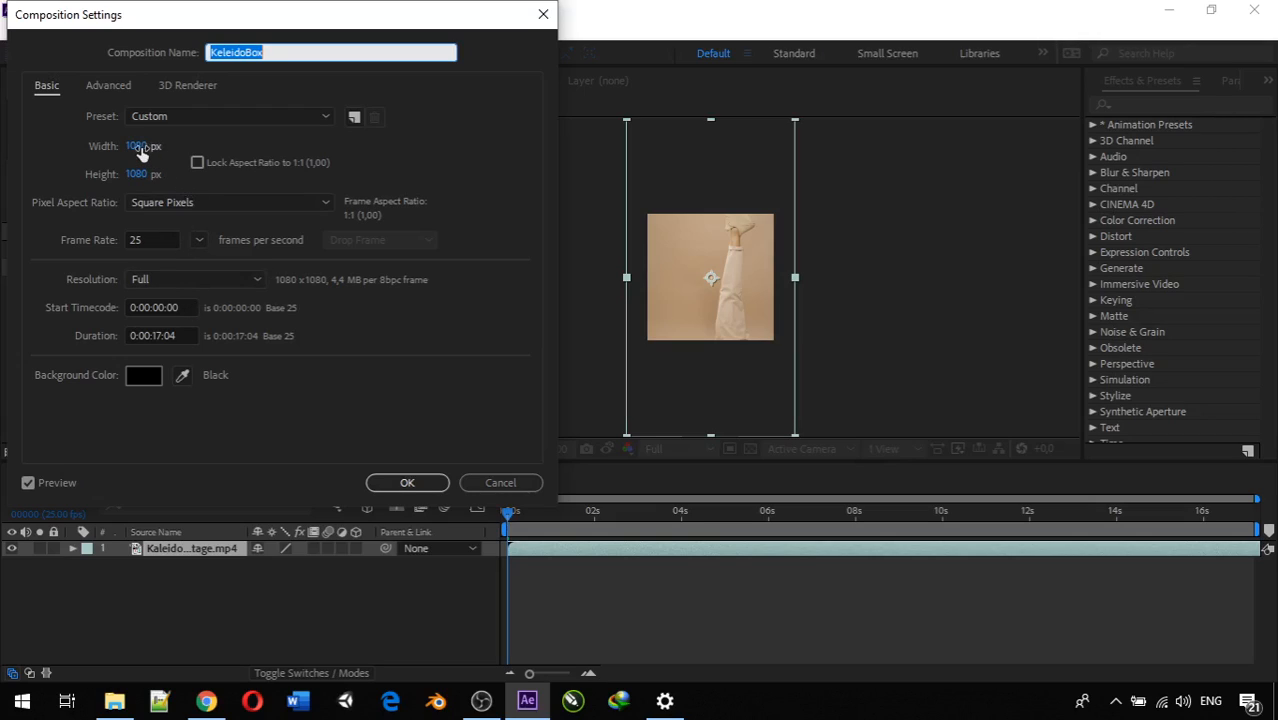
{"action": "left_click", "coordinate": [197, 162]}
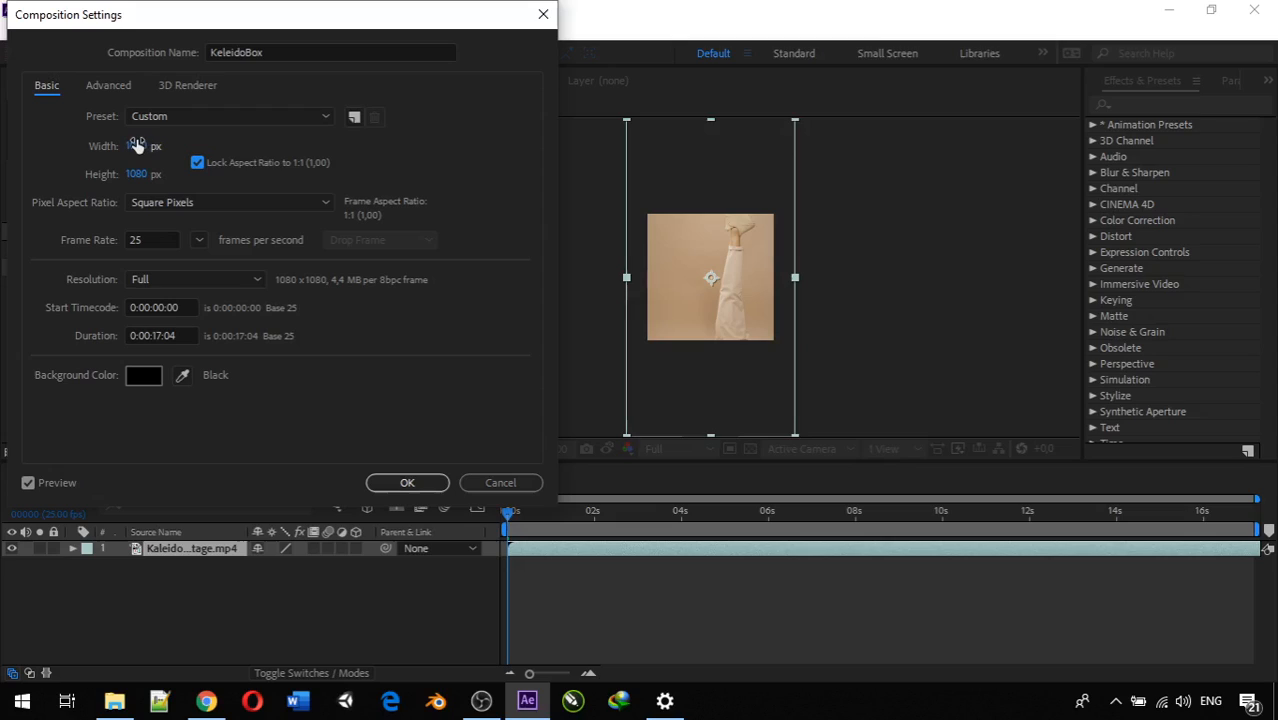
{"action": "left_click_drag", "start_coordinate": [136, 146], "coordinate": [1040, 176]}
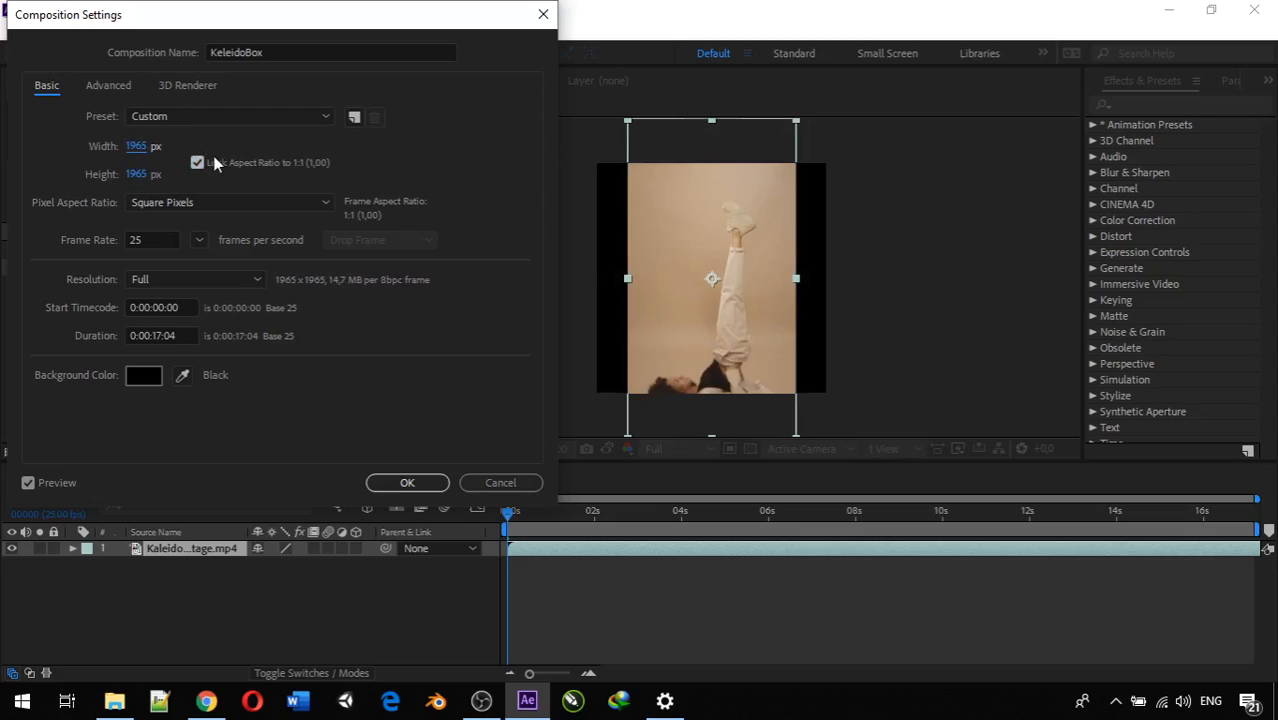
{"action": "double_click", "coordinate": [143, 146]}
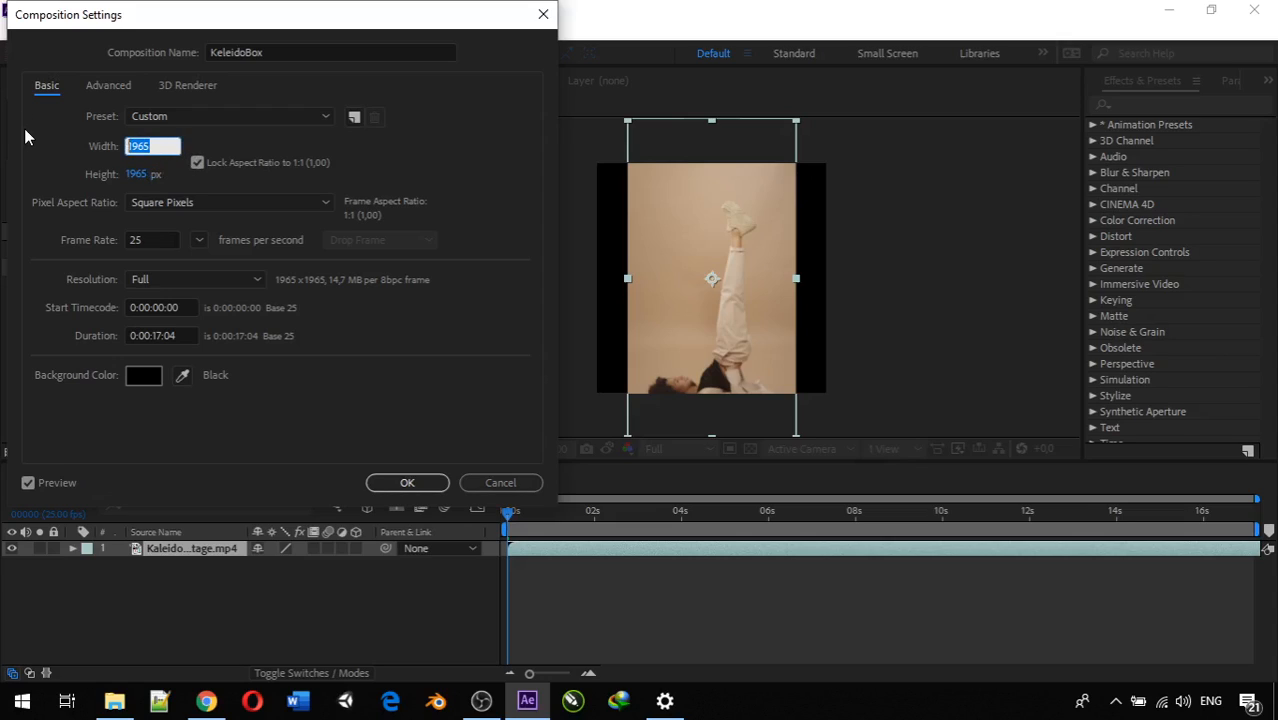
{"action": "type", "text": "2047"}
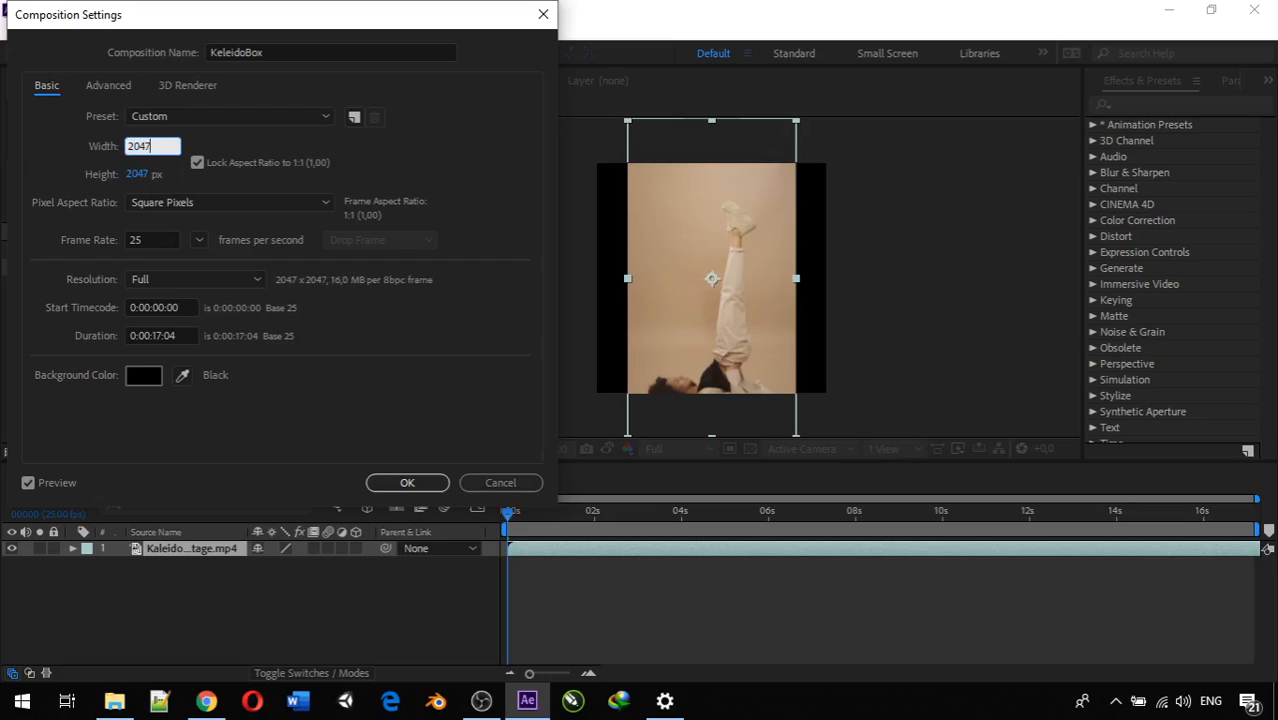
{"action": "key", "text": "BackSpace"}
{"action": "type", "text": "8"}
{"action": "key", "text": "Return"}
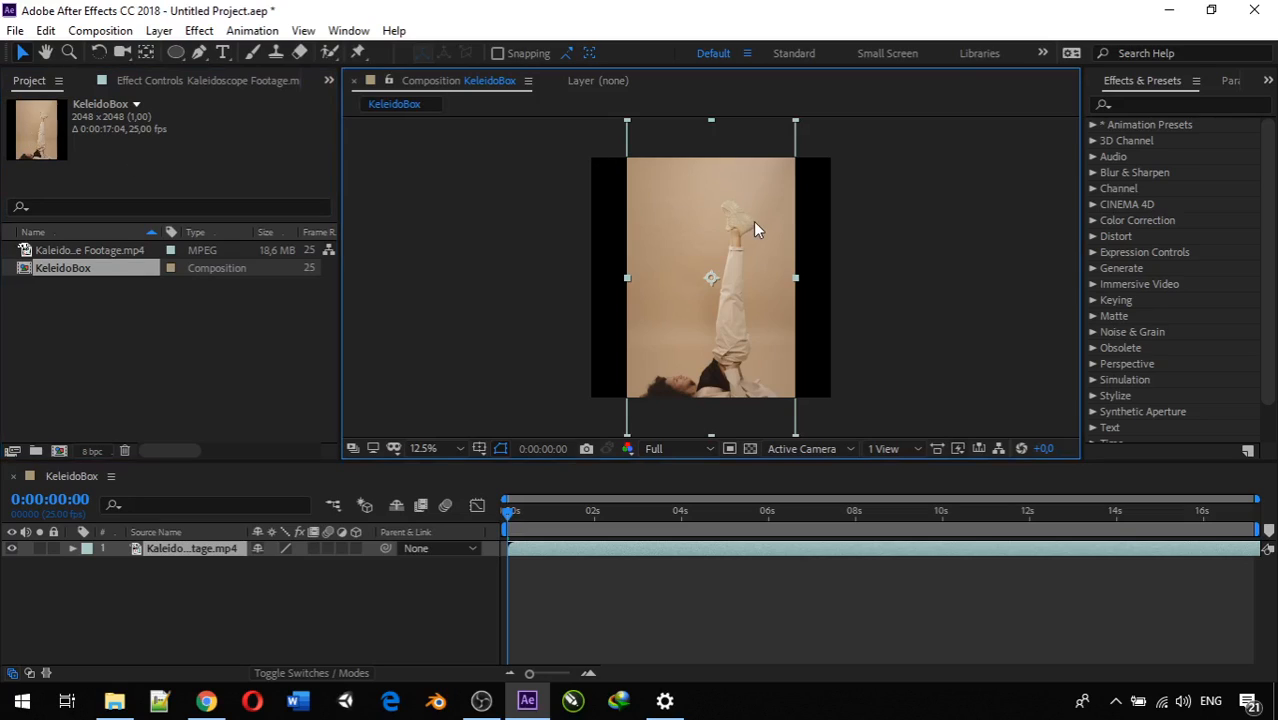
{"action": "scroll", "coordinate": [753, 221], "scroll_direction": "down", "scroll_amount": 1}
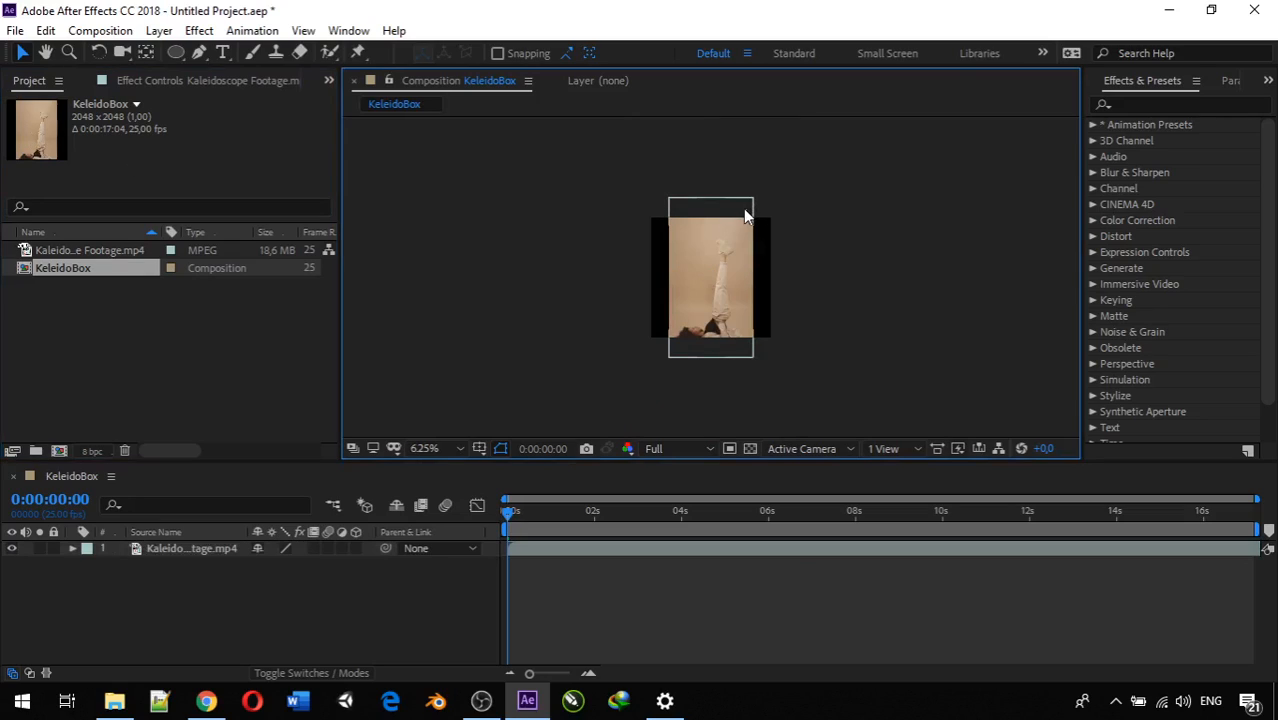
Scale the Kaleidoscope Footage.mp4 layer down proportionally so its full height fits the KeleidoBox frame.
{"action": "left_click_drag", "start_coordinate": [753, 196], "coordinate": [742, 213]}
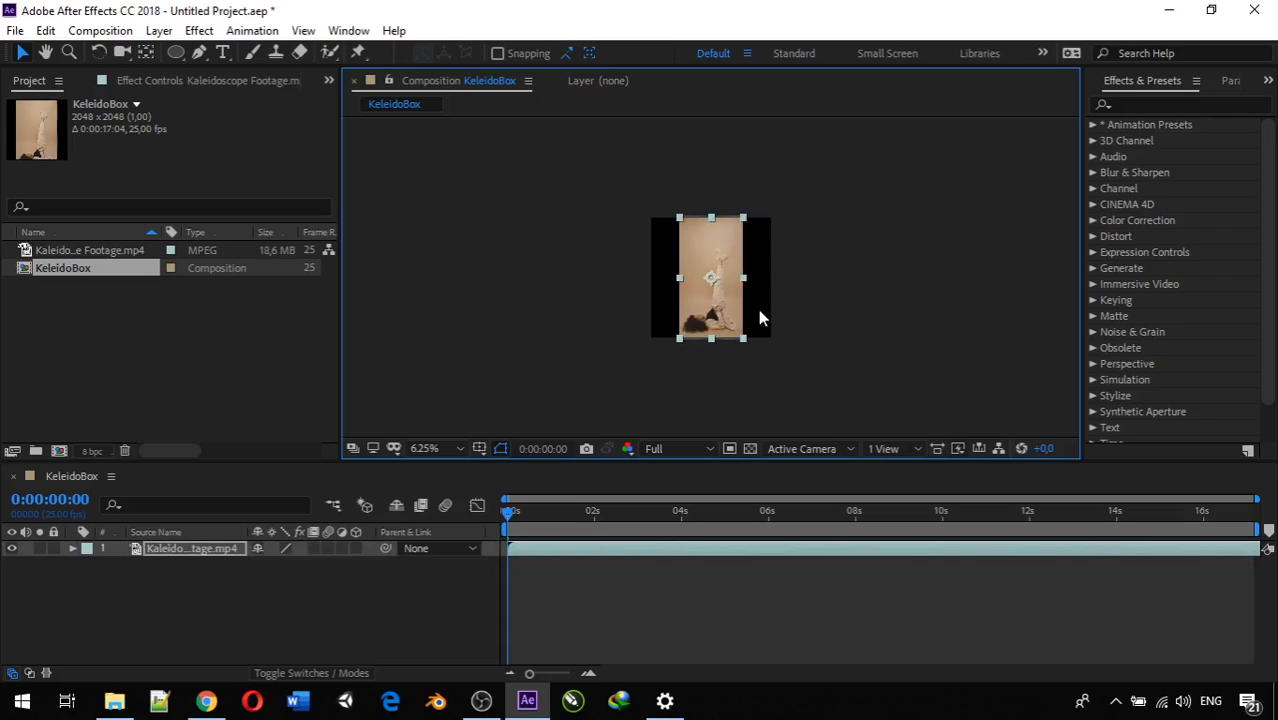
{"action": "scroll", "coordinate": [759, 313], "scroll_direction": "up", "scroll_amount": 1}
{"action": "left_click", "coordinate": [895, 295]}
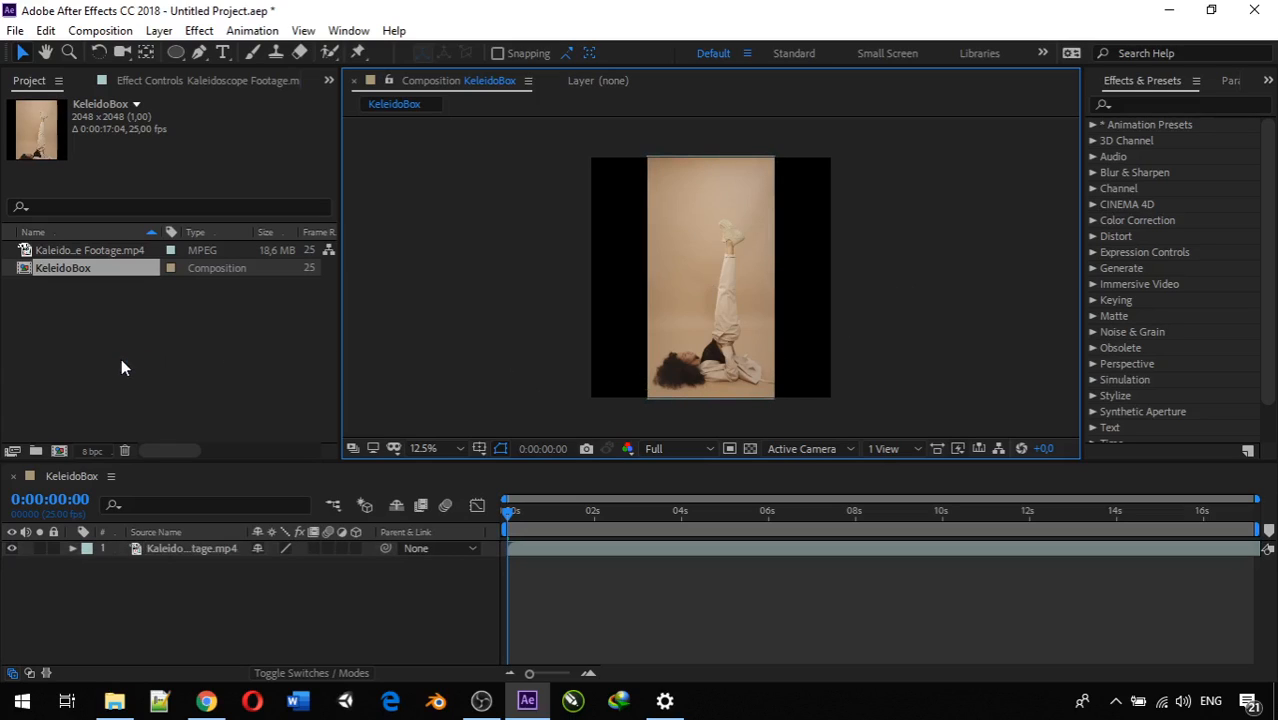
Create a 2048 x 2048 px solid coloured from the footage's upper-left backdrop and place it beneath the footage layer.
{"action": "right_click", "coordinate": [209, 603]}
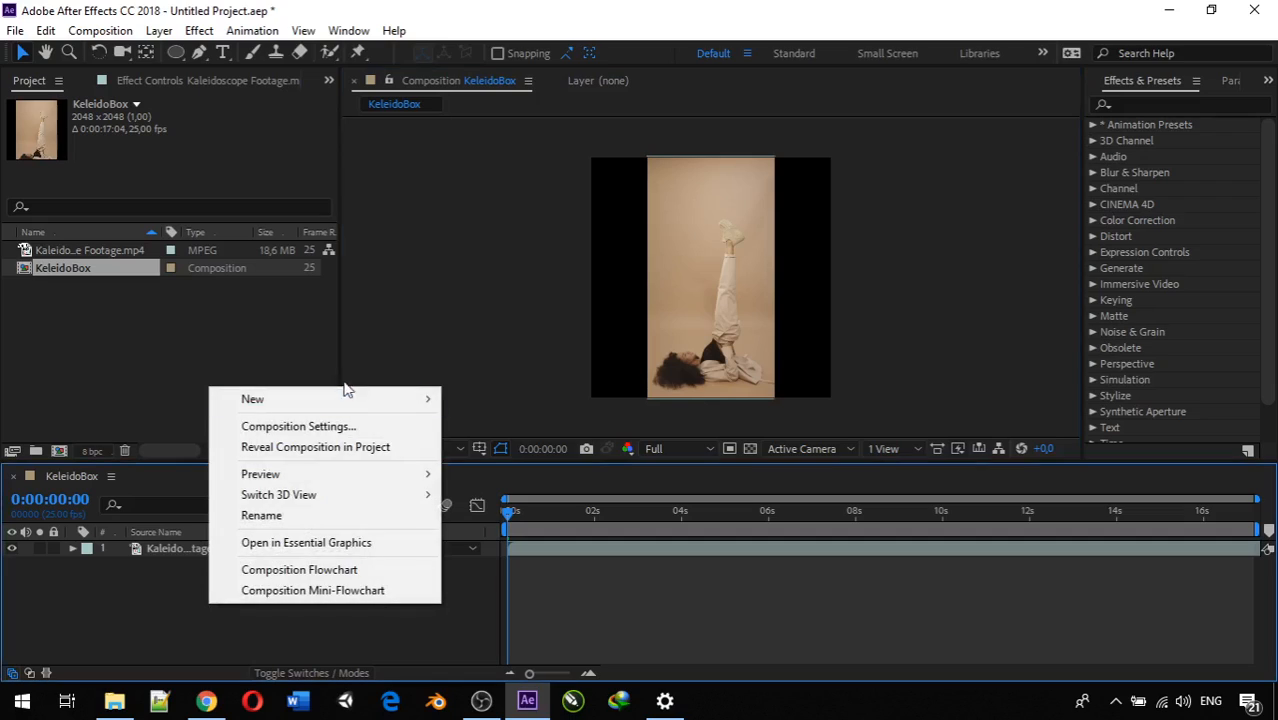
{"action": "mouse_move", "coordinate": [362, 400]}
{"action": "left_click", "coordinate": [514, 448]}
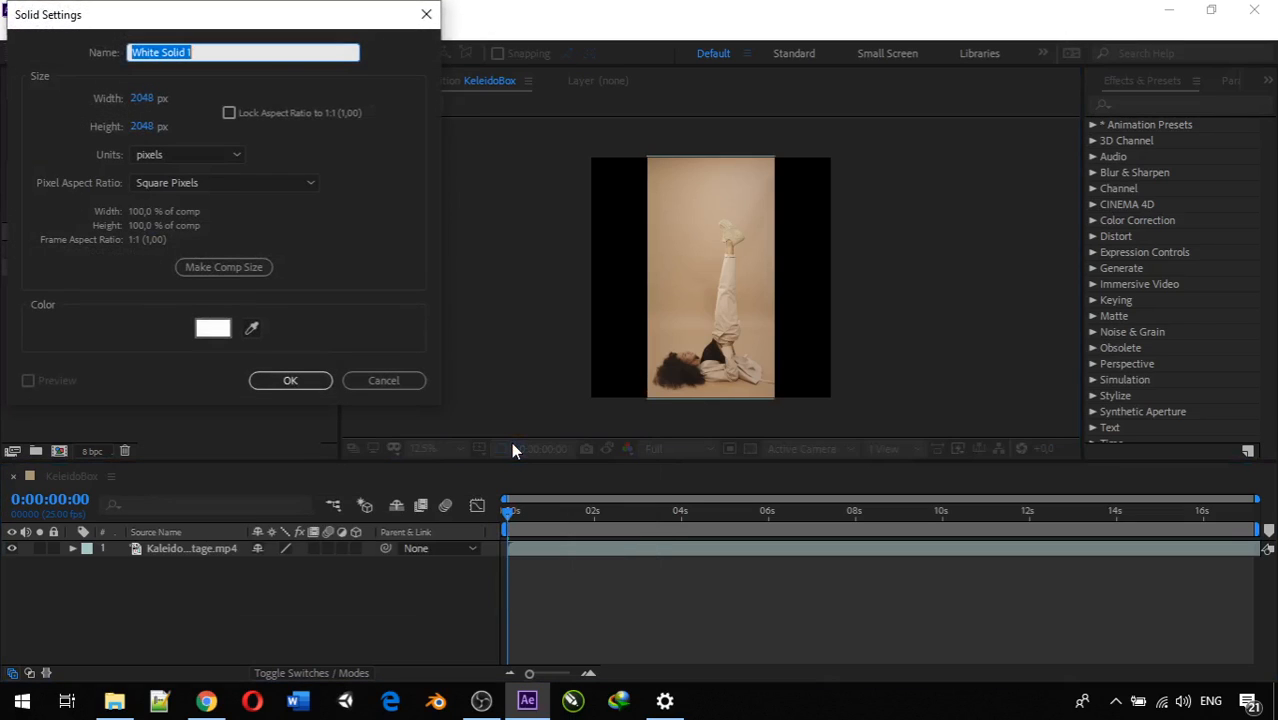
{"action": "left_click", "coordinate": [250, 330]}
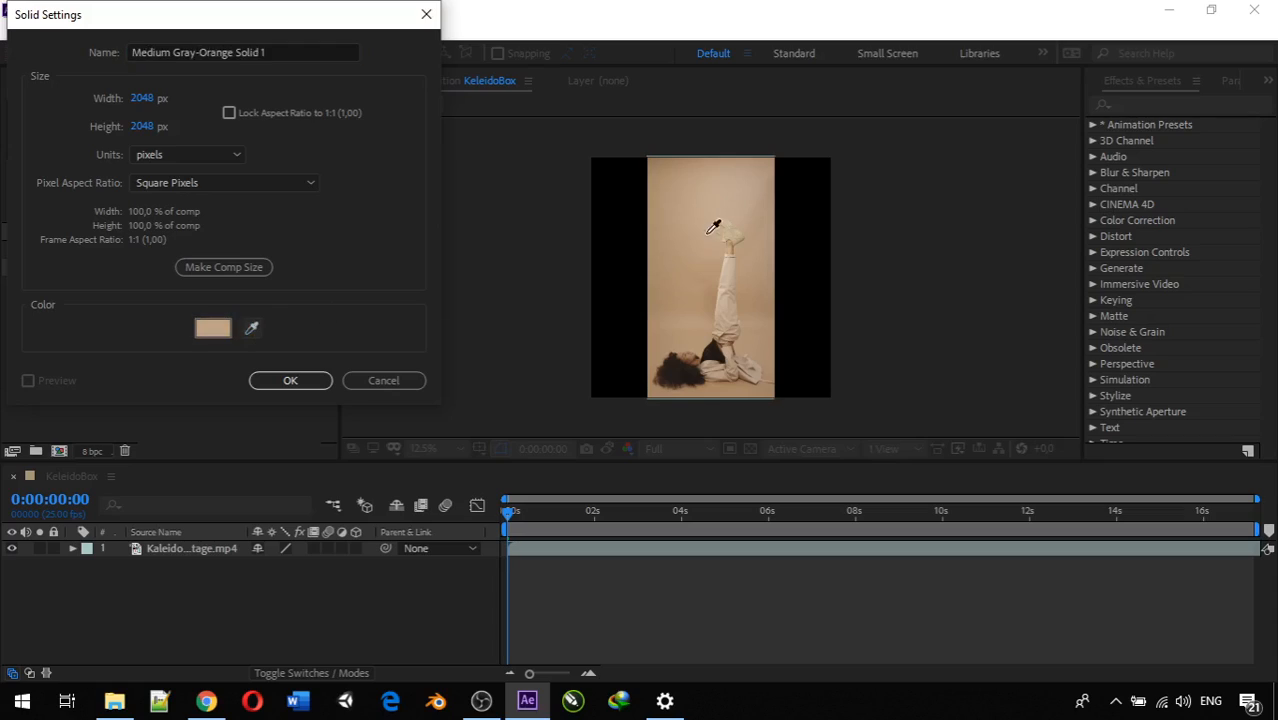
{"action": "left_click", "coordinate": [682, 190]}
{"action": "left_click", "coordinate": [252, 329]}
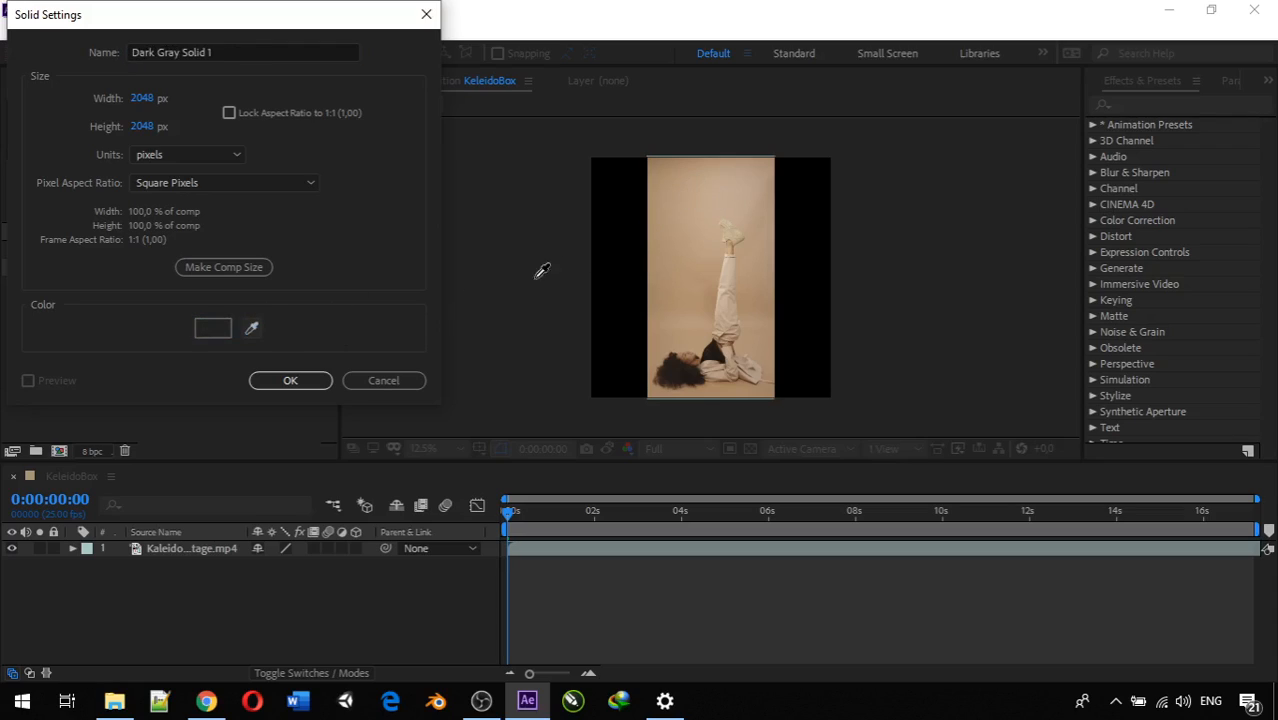
{"action": "left_click", "coordinate": [655, 158]}
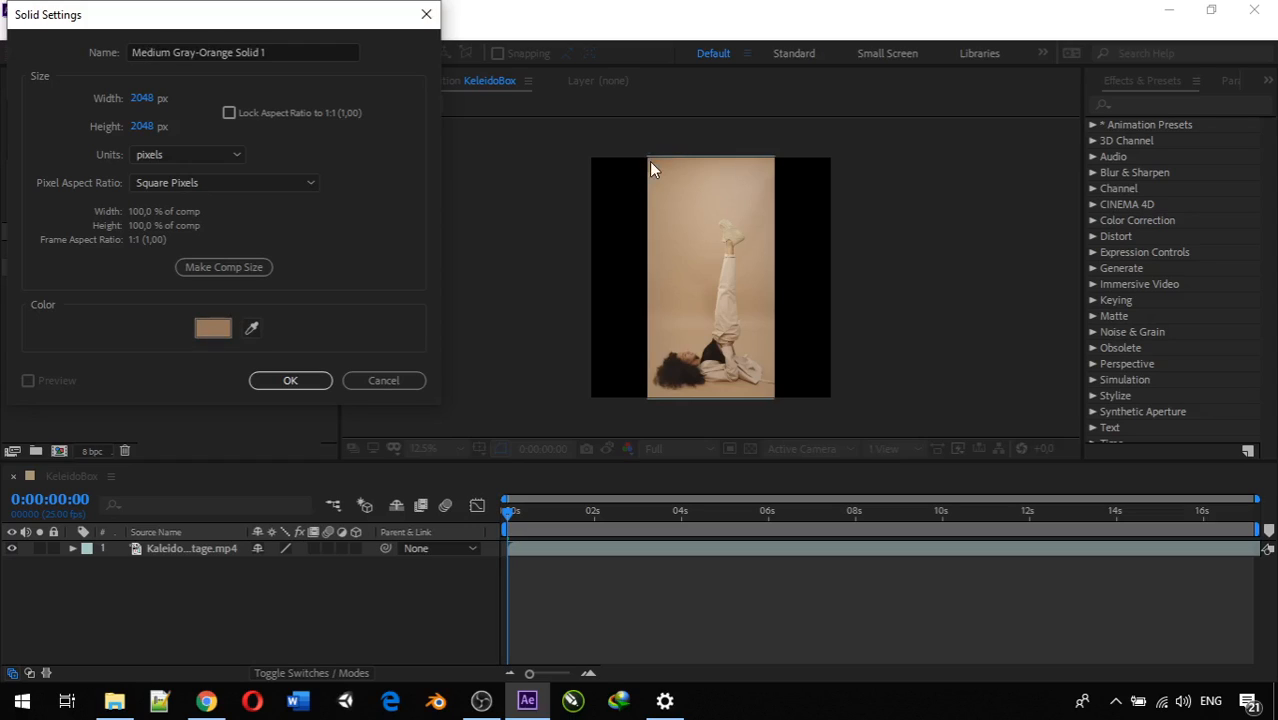
{"action": "left_click", "coordinate": [292, 379]}
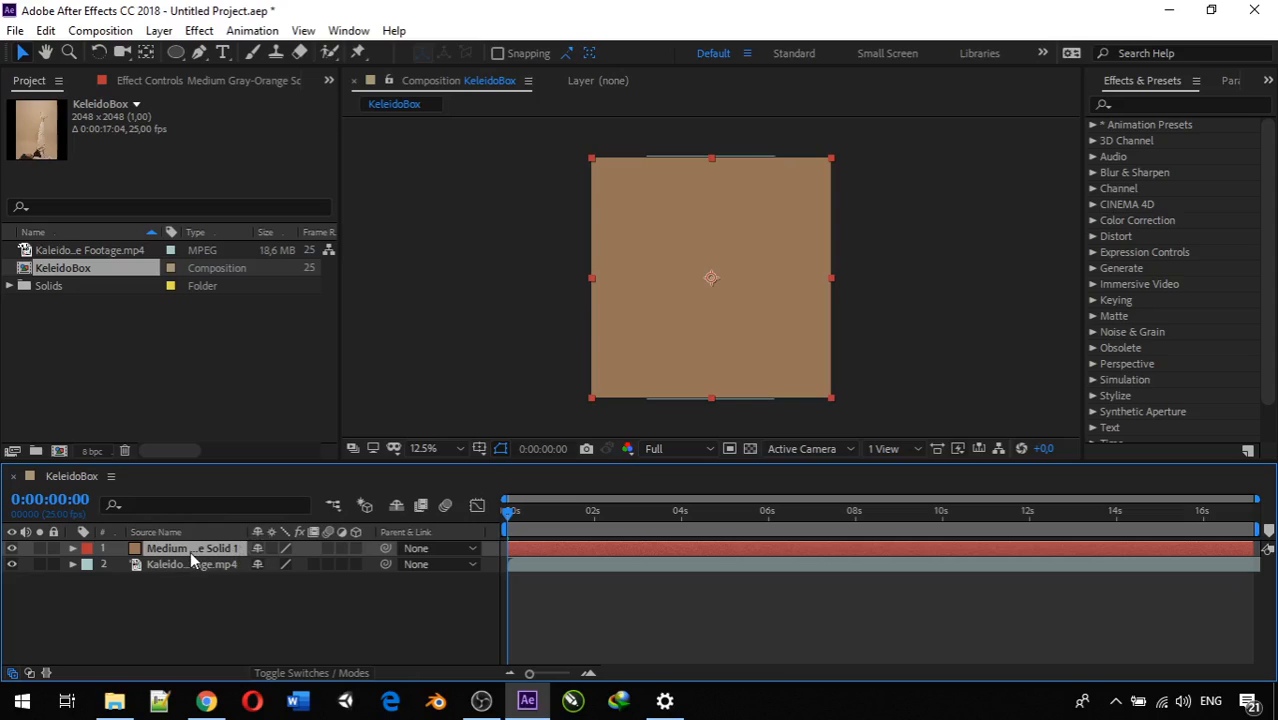
{"action": "left_click_drag", "start_coordinate": [197, 552], "coordinate": [189, 578]}
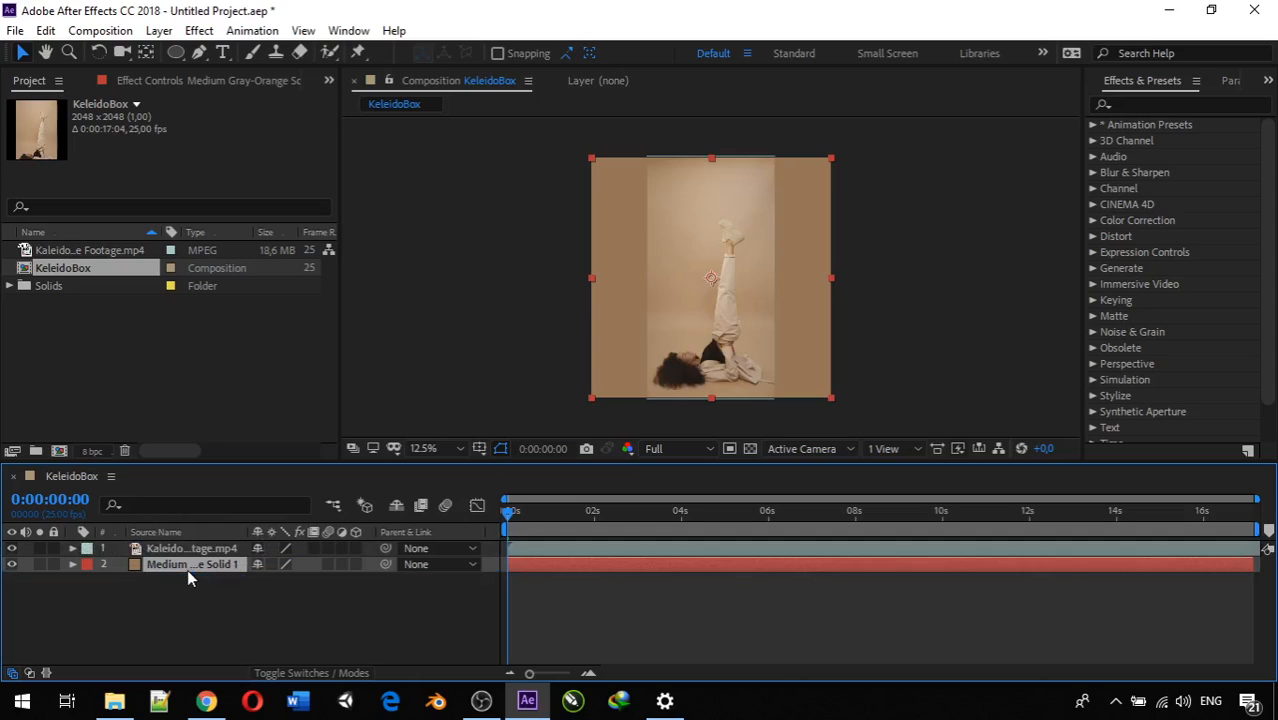
{"action": "left_click", "coordinate": [921, 258]}
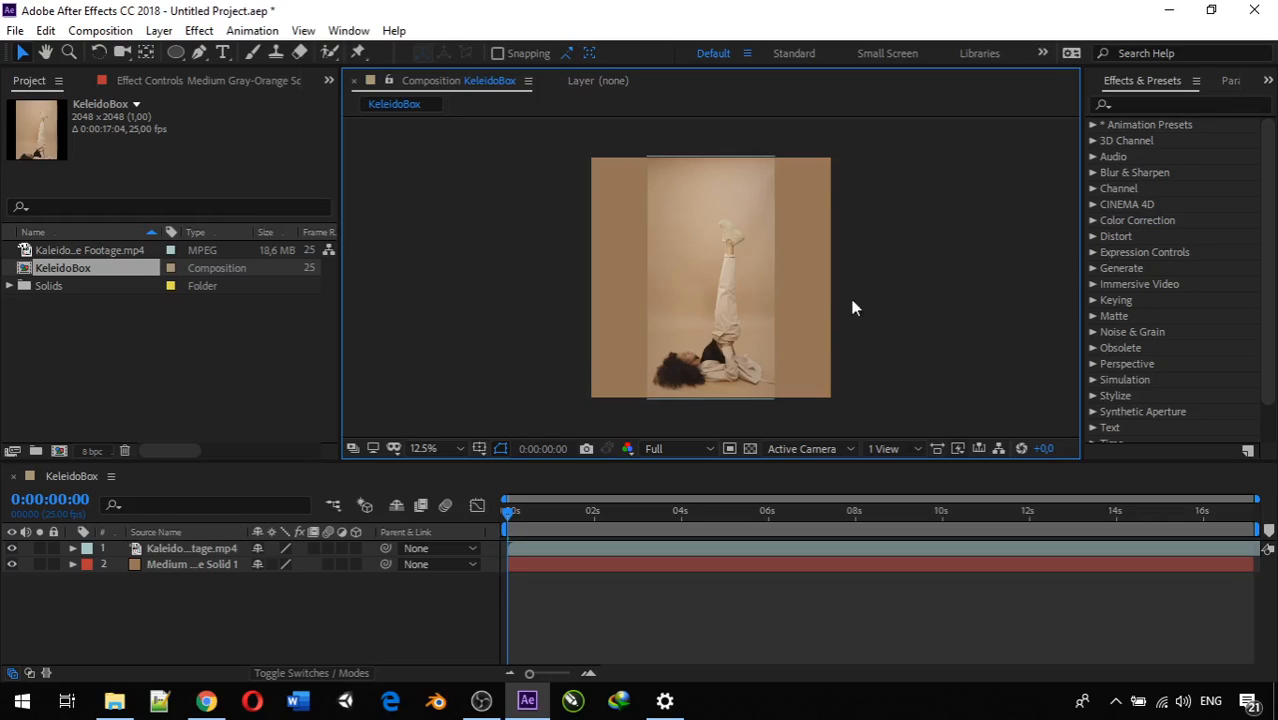
Create a new composition using the HDTV 1080 24 preset.
{"action": "left_click", "coordinate": [152, 350]}
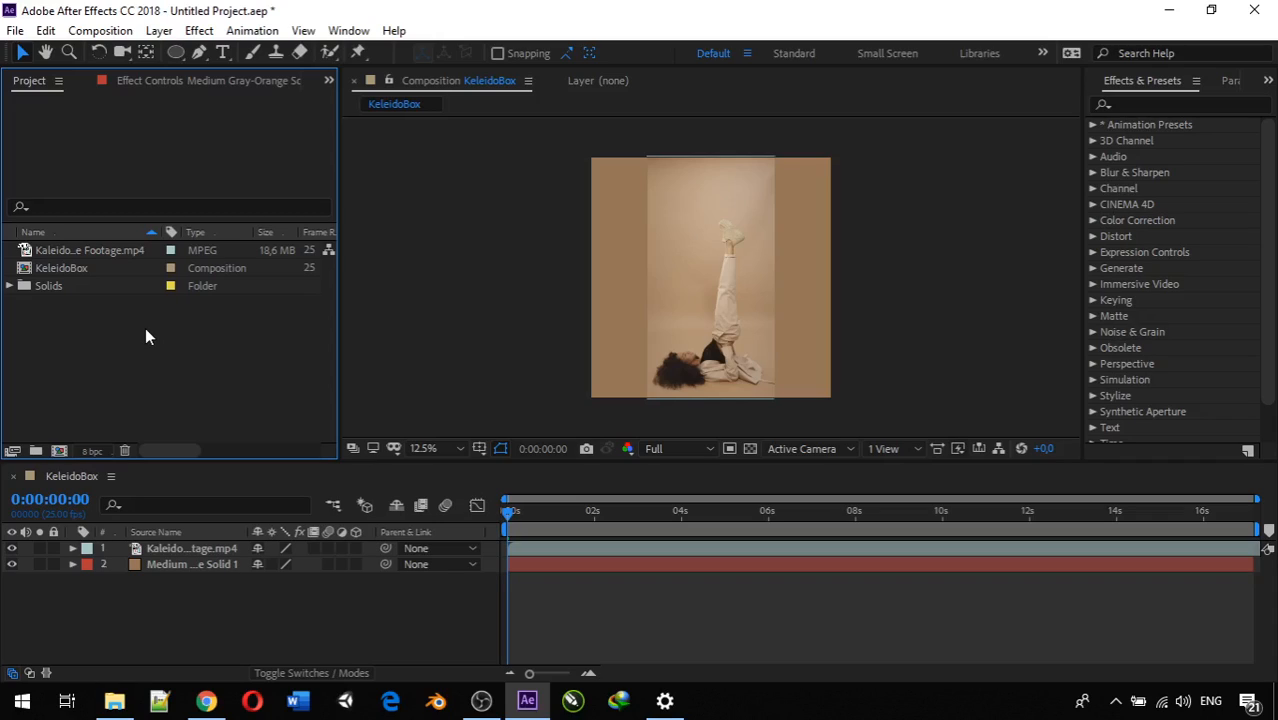
{"action": "right_click", "coordinate": [54, 354]}
{"action": "left_click", "coordinate": [86, 354]}
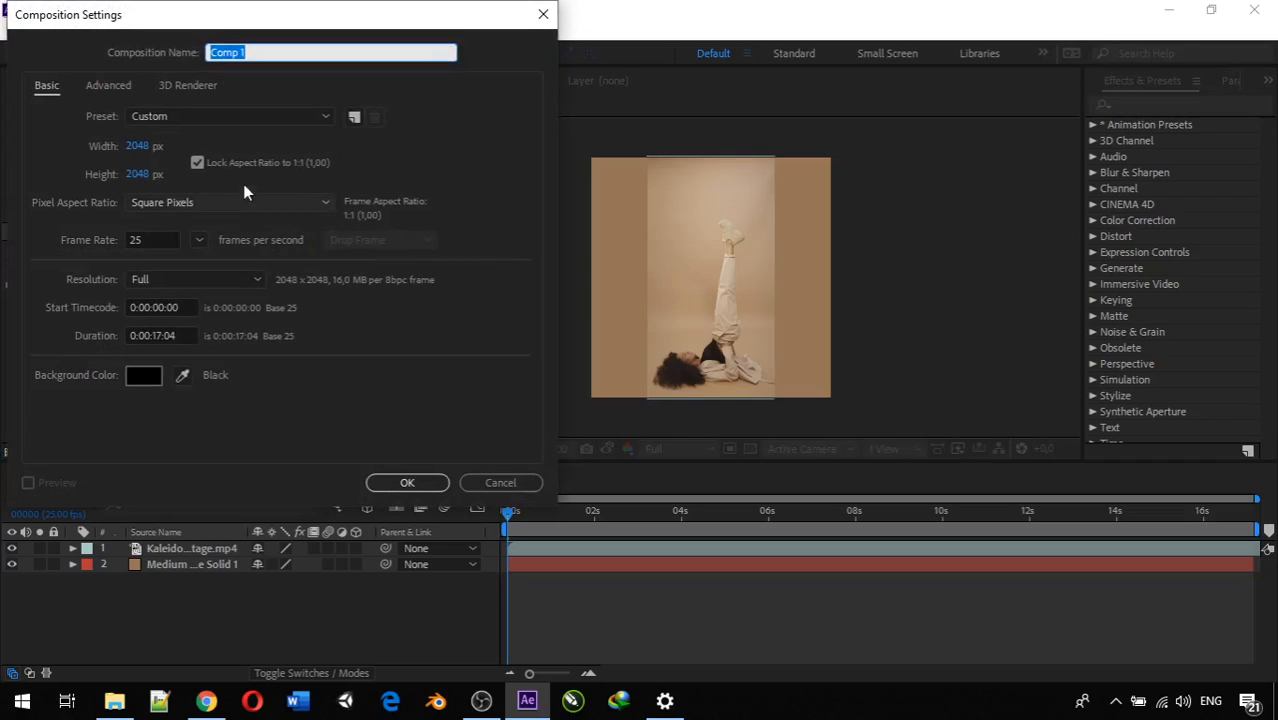
{"action": "left_click", "coordinate": [239, 125]}
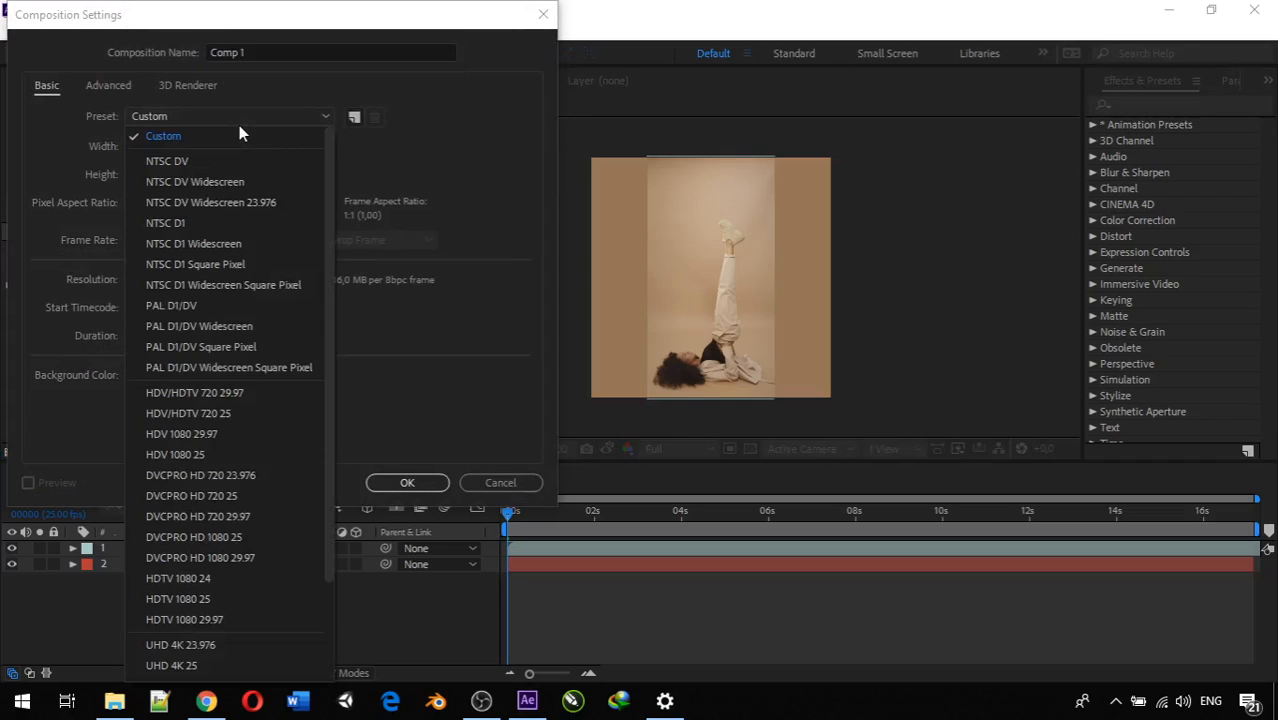
{"action": "left_click", "coordinate": [239, 127]}
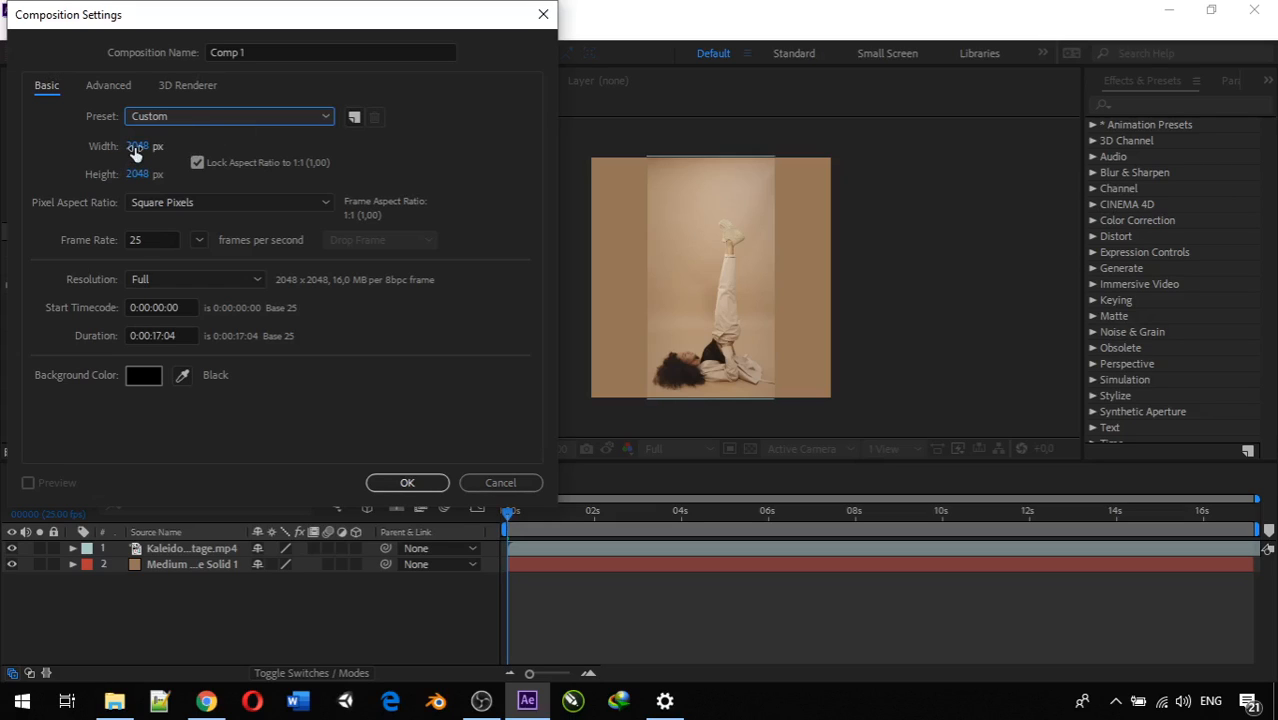
{"action": "left_click", "coordinate": [164, 117]}
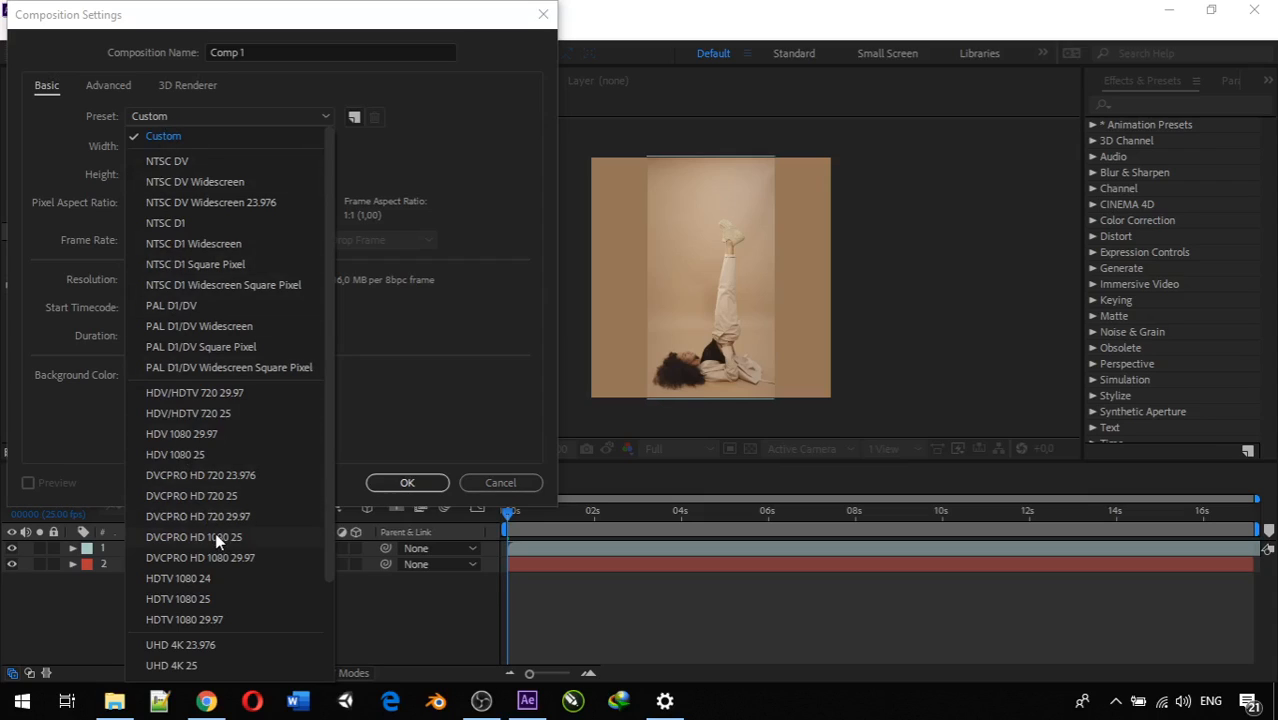
{"action": "left_click", "coordinate": [214, 580]}
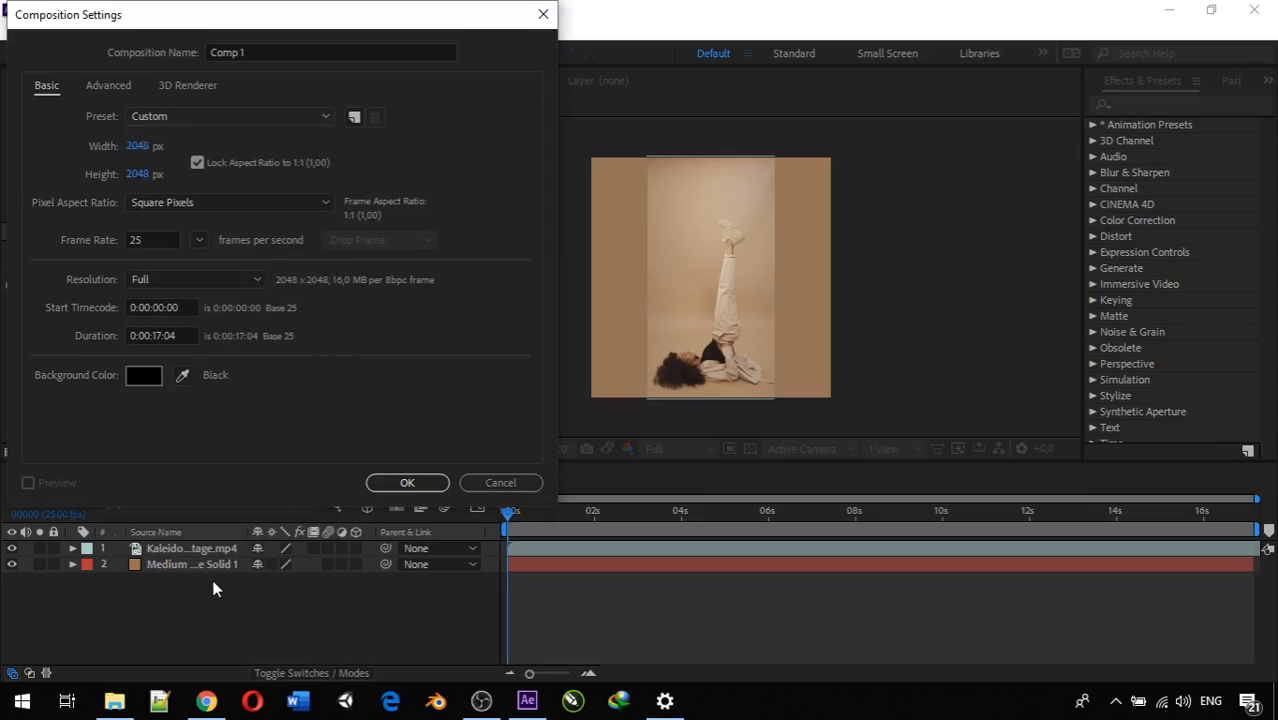
{"action": "left_click", "coordinate": [385, 486]}
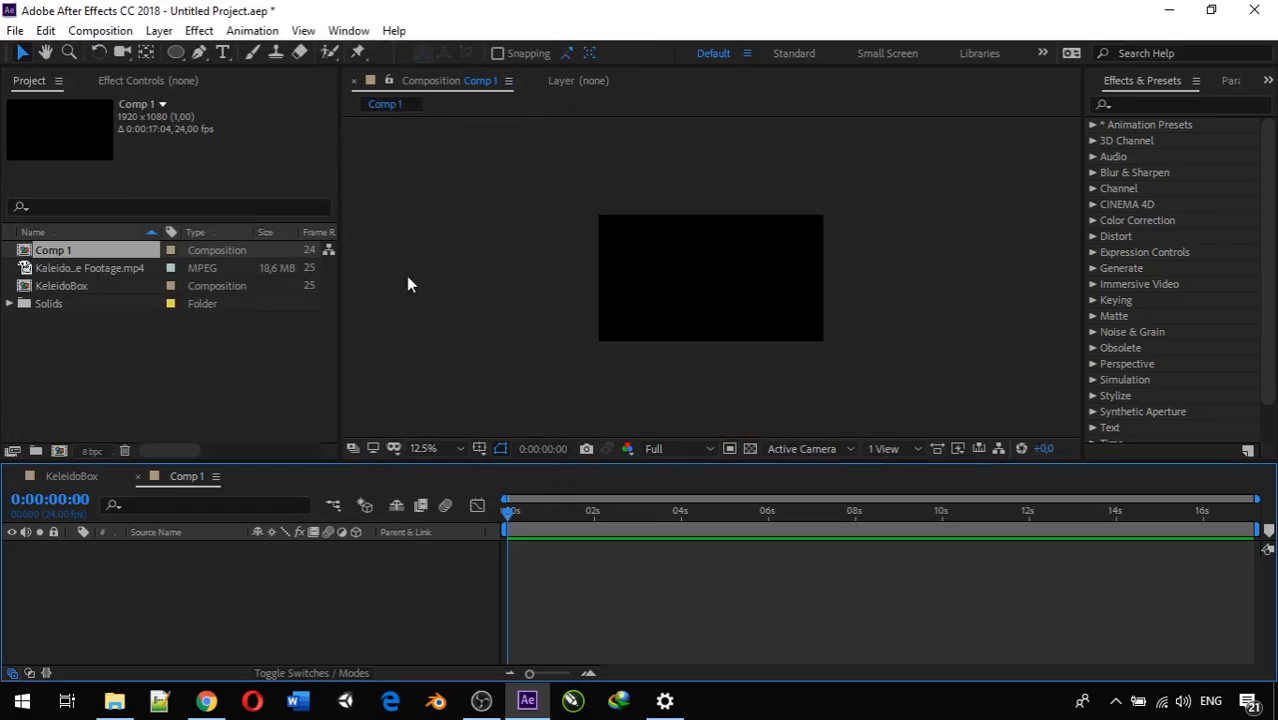
Rename the new HDTV composition as MainComposition.
{"action": "scroll", "coordinate": [406, 276], "scroll_direction": "up", "scroll_amount": 1}
{"action": "scroll", "coordinate": [407, 260], "scroll_direction": "down", "scroll_amount": 1}
{"action": "right_click", "coordinate": [44, 256]}
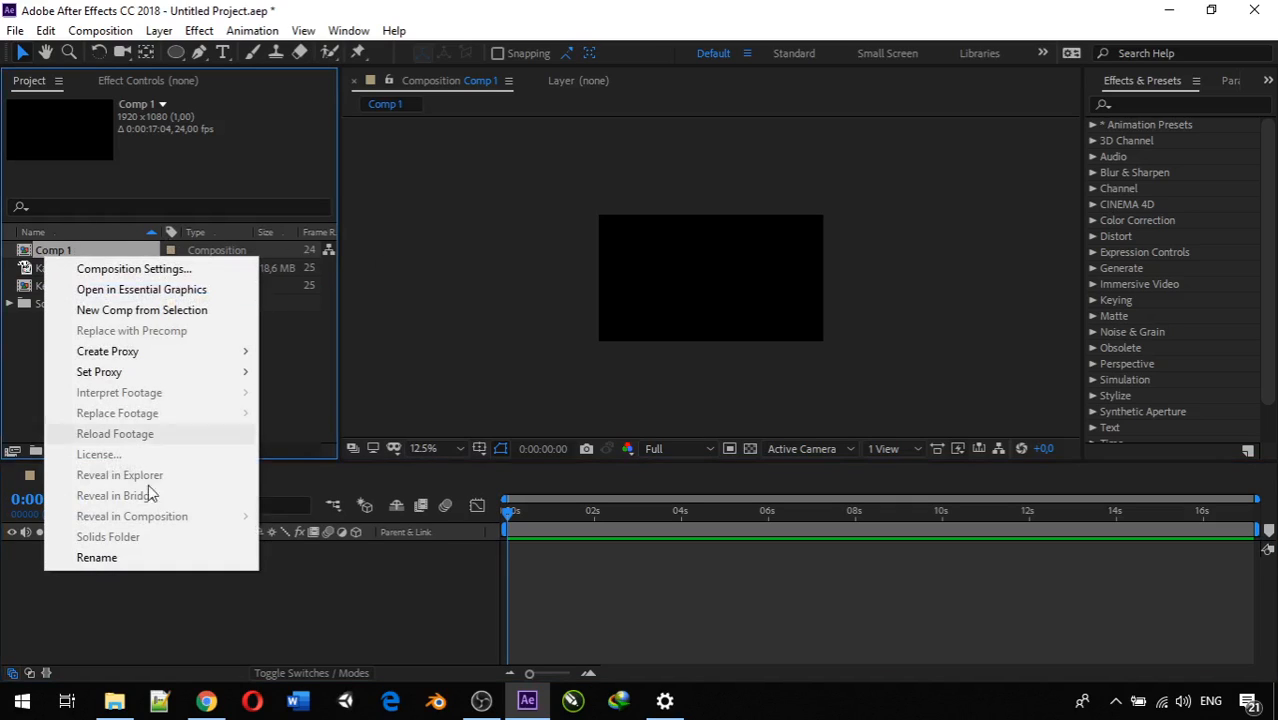
{"action": "left_click", "coordinate": [177, 557]}
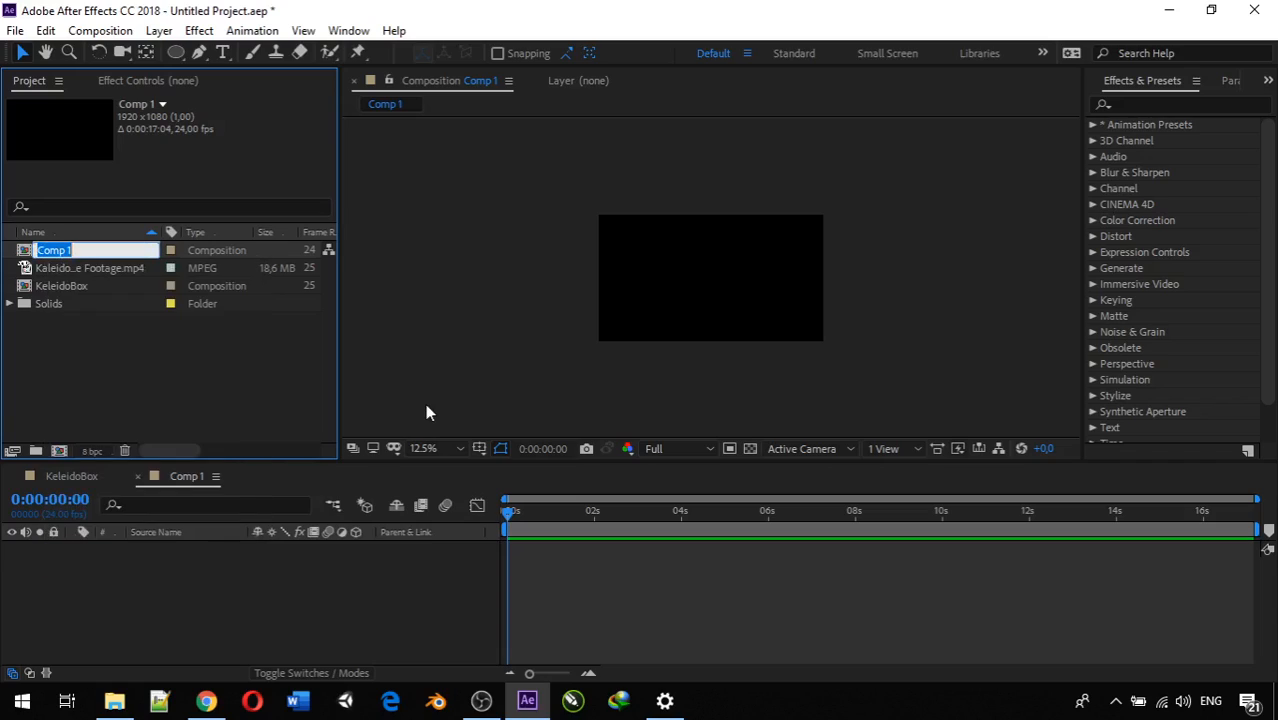
{"action": "type", "text": "MainComposition"}
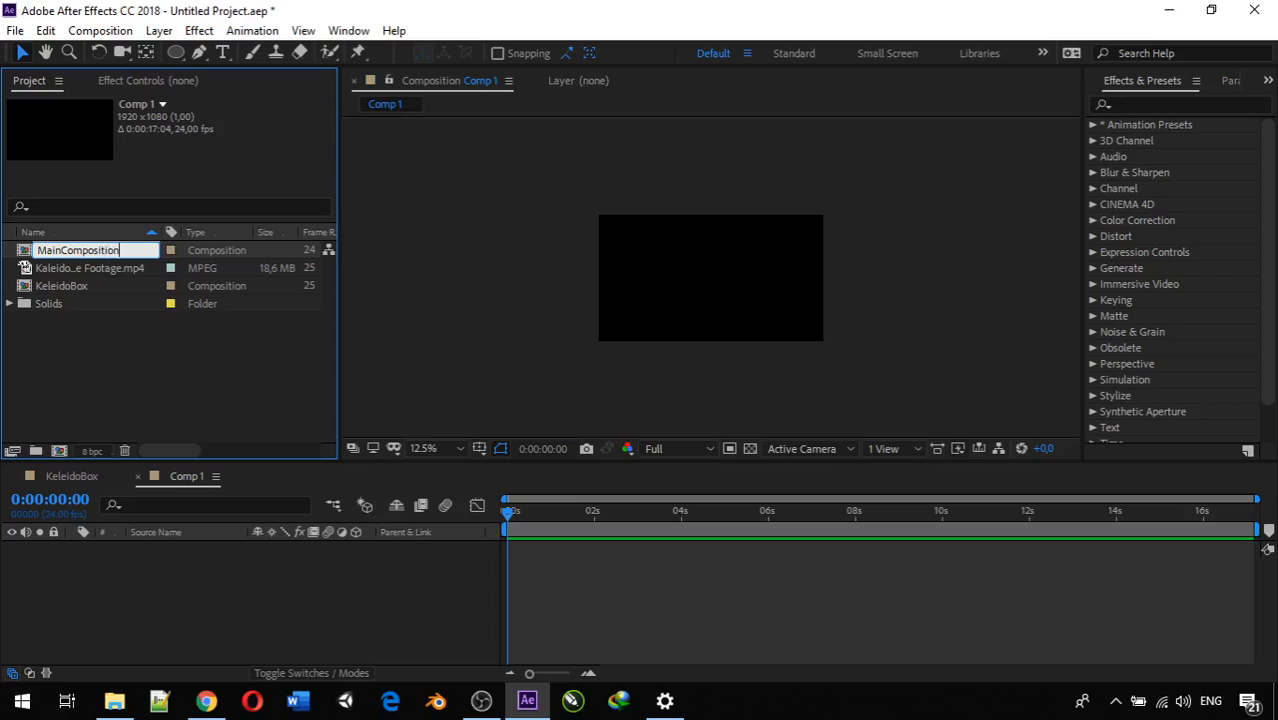
{"action": "key", "text": "Return"}
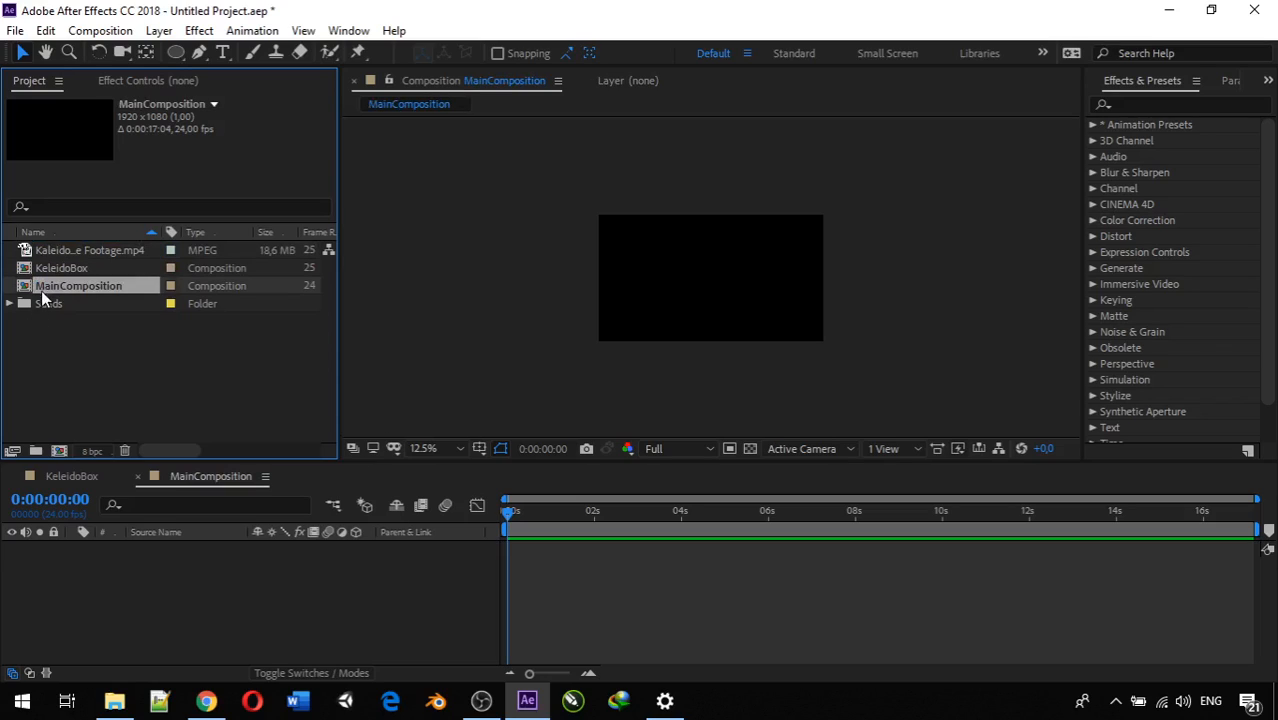
Add KeleidoBox to the MainComposition timeline and scale it down proportionally until the whole square fits just inside the frame.
{"action": "left_click_drag", "start_coordinate": [51, 268], "coordinate": [141, 570]}
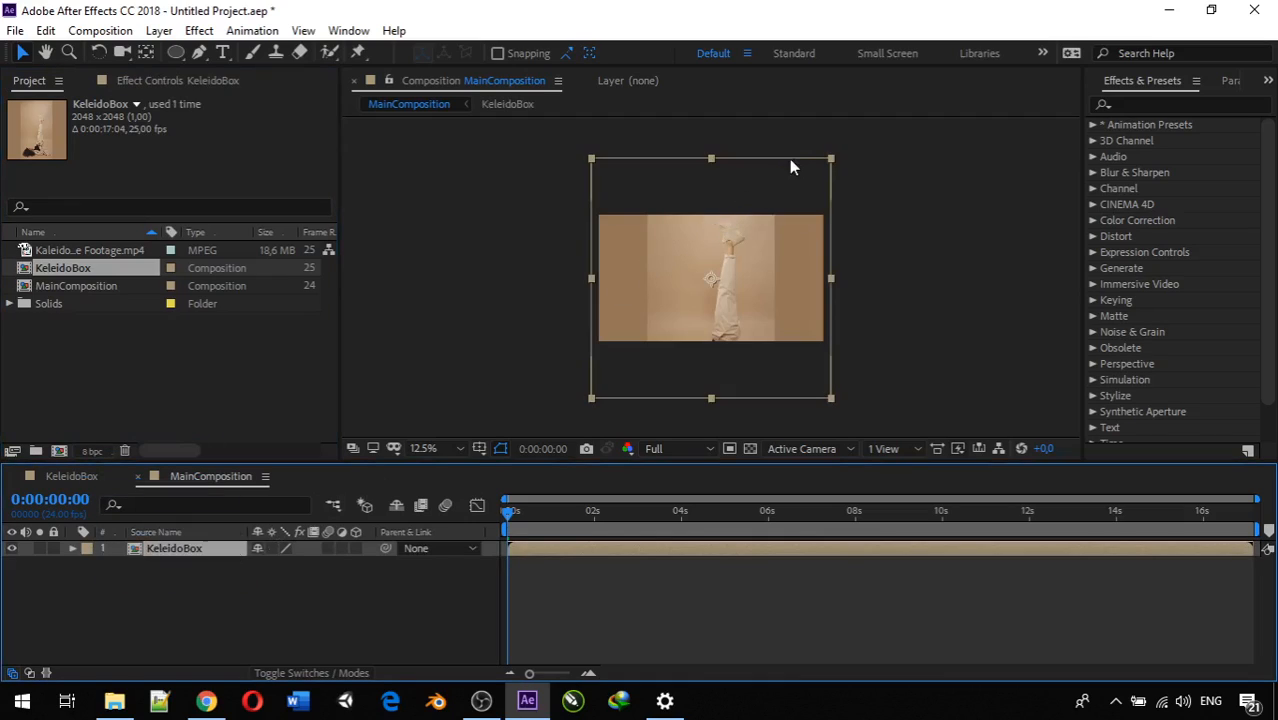
{"action": "left_click", "coordinate": [831, 158]}
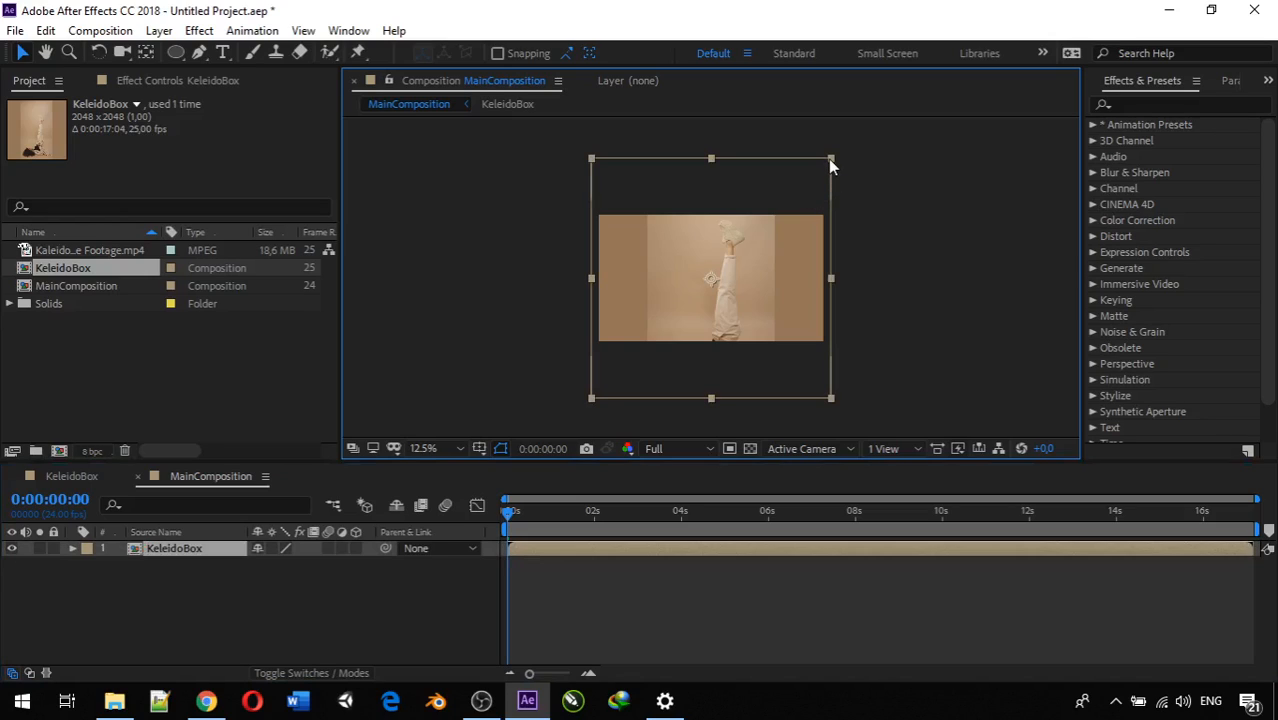
{"action": "left_click_drag", "start_coordinate": [830, 159], "coordinate": [806, 228]}
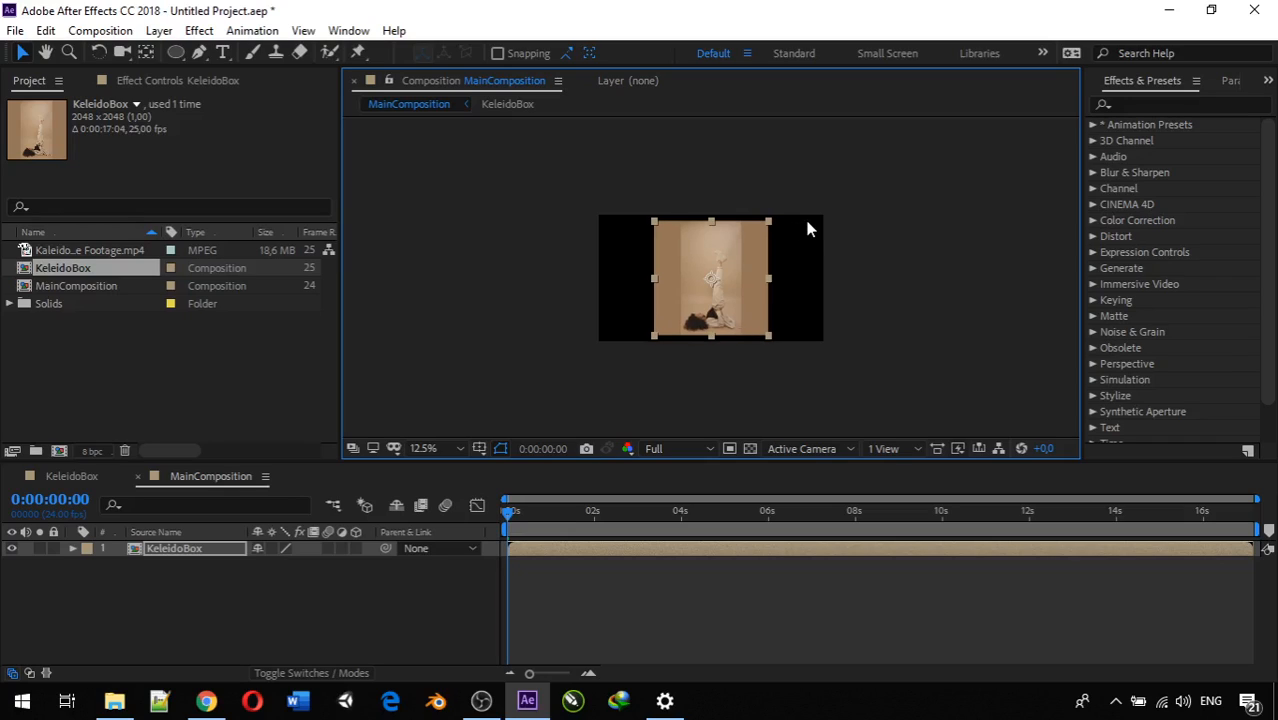
{"action": "left_click", "coordinate": [500, 332]}
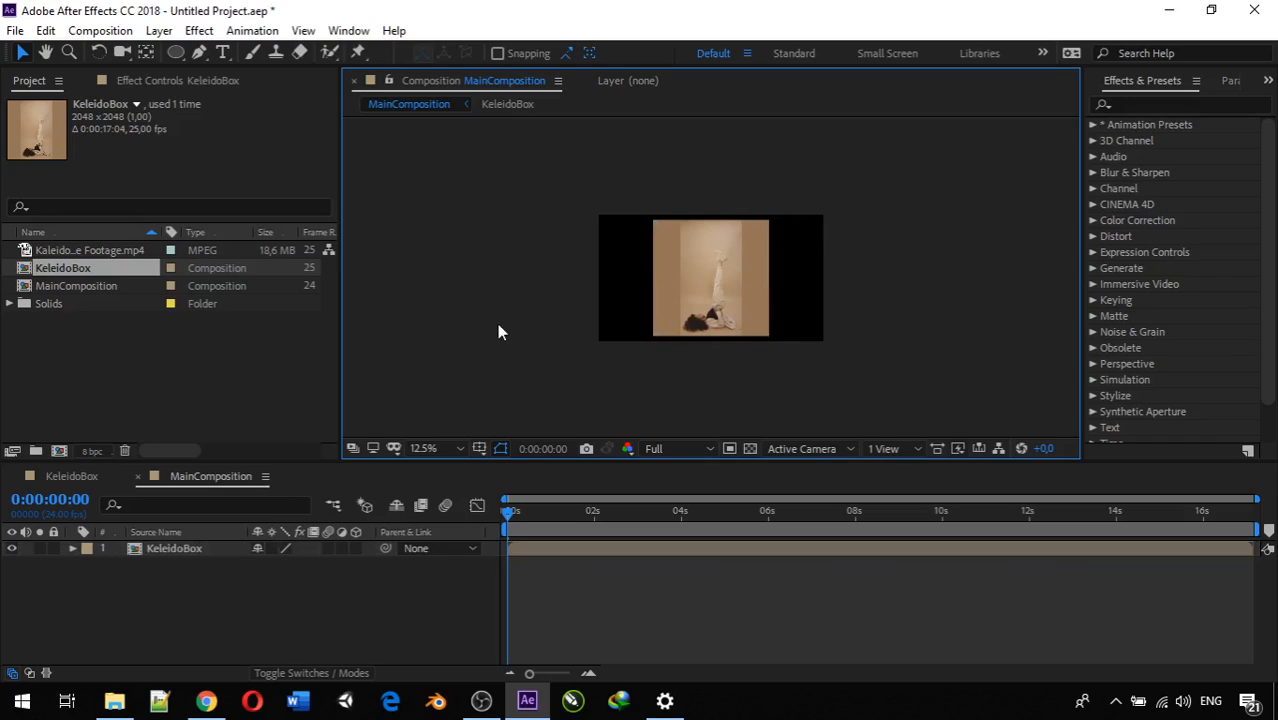
Create a white 1920 x 1080 px solid in MainComposition and place it beneath the KeleidoBox layer.
{"action": "left_click", "coordinate": [129, 603]}
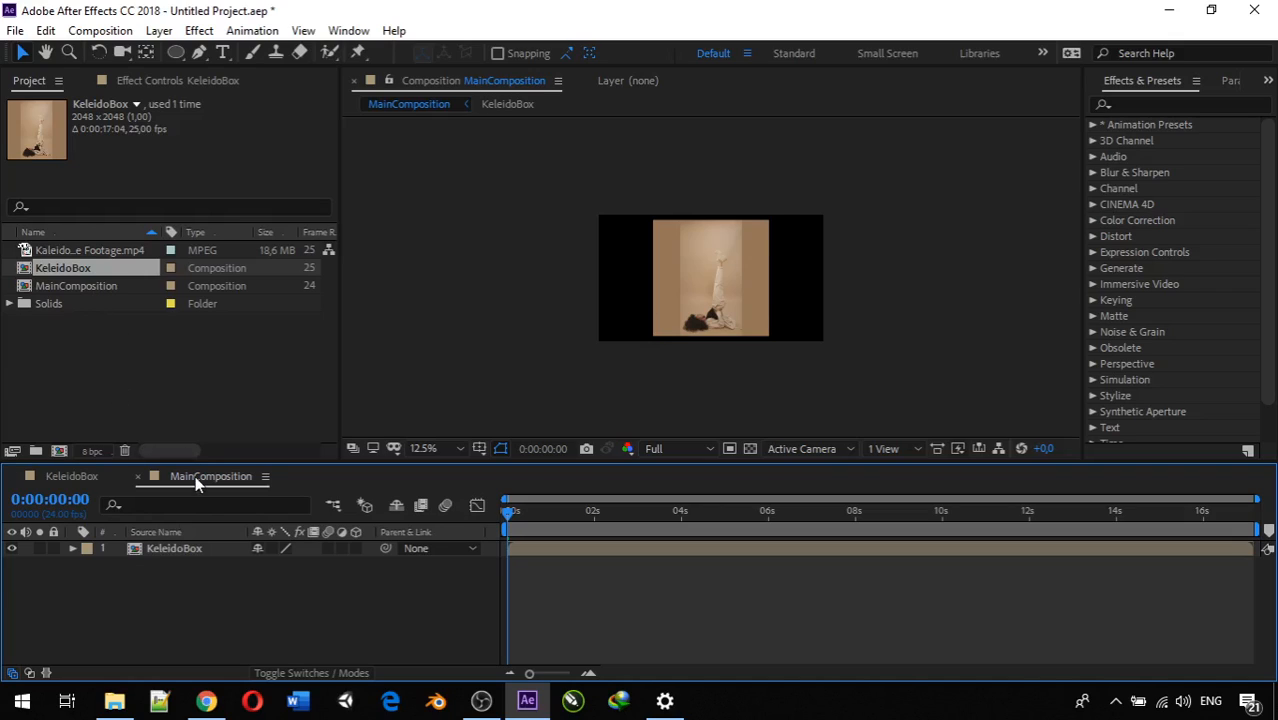
{"action": "right_click", "coordinate": [185, 603]}
{"action": "mouse_move", "coordinate": [365, 402]}
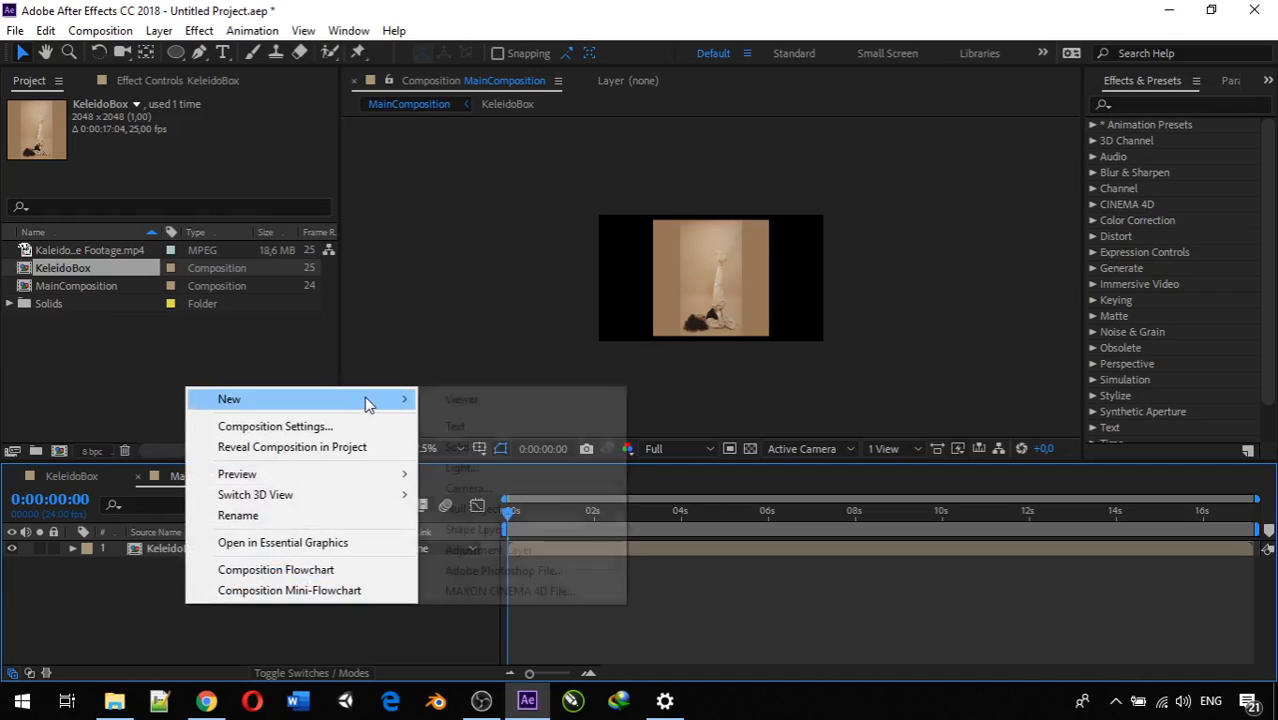
{"action": "left_click", "coordinate": [465, 446]}
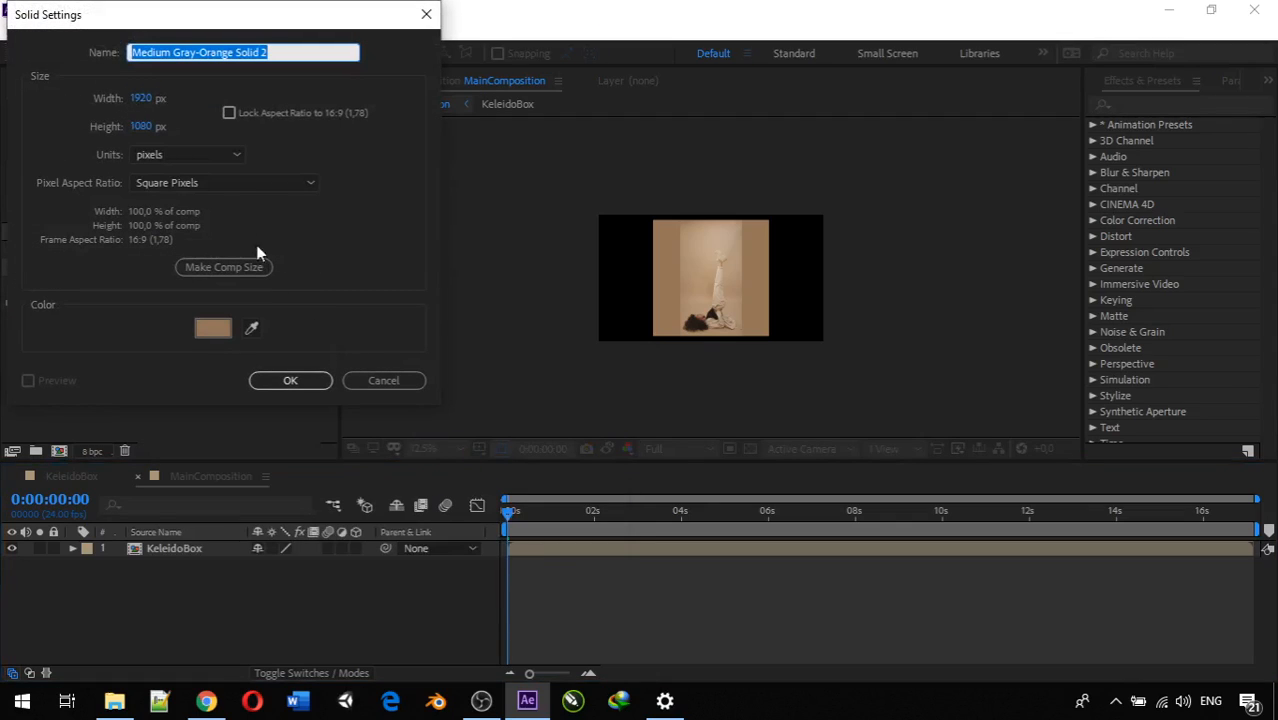
{"action": "left_click", "coordinate": [216, 326]}
{"action": "type", "text": "ffffff"}
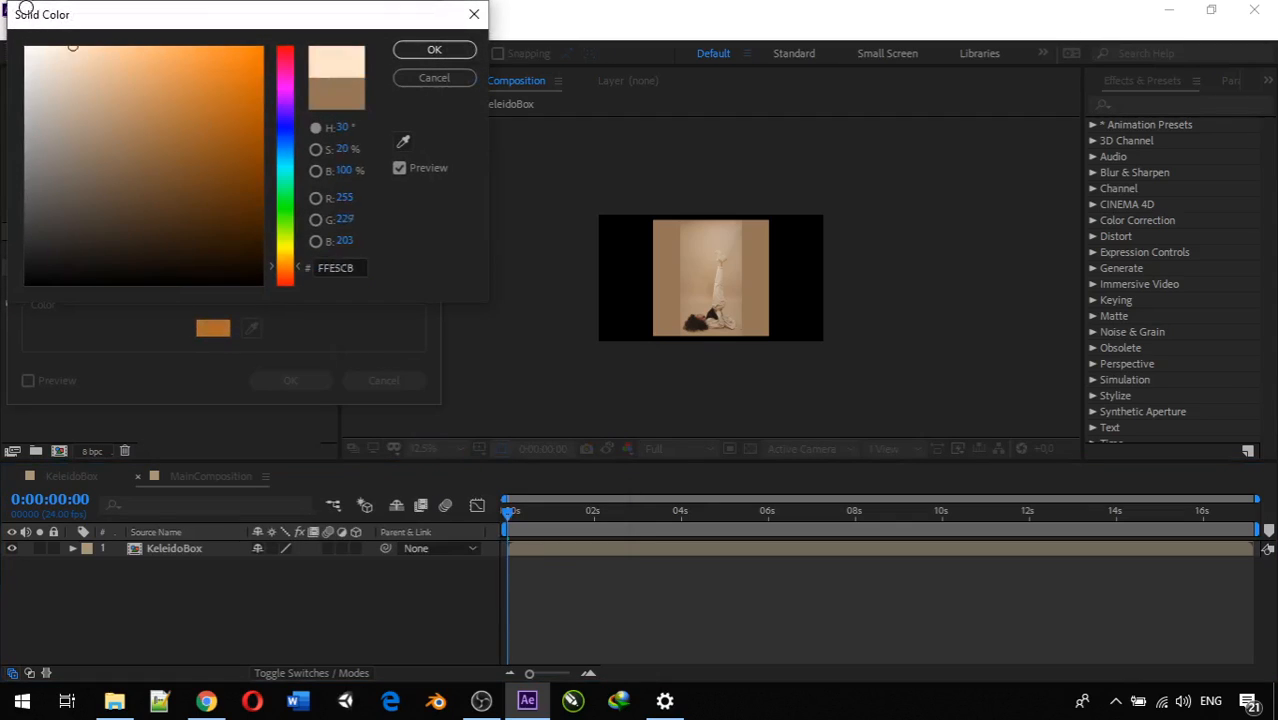
{"action": "left_click", "coordinate": [433, 50]}
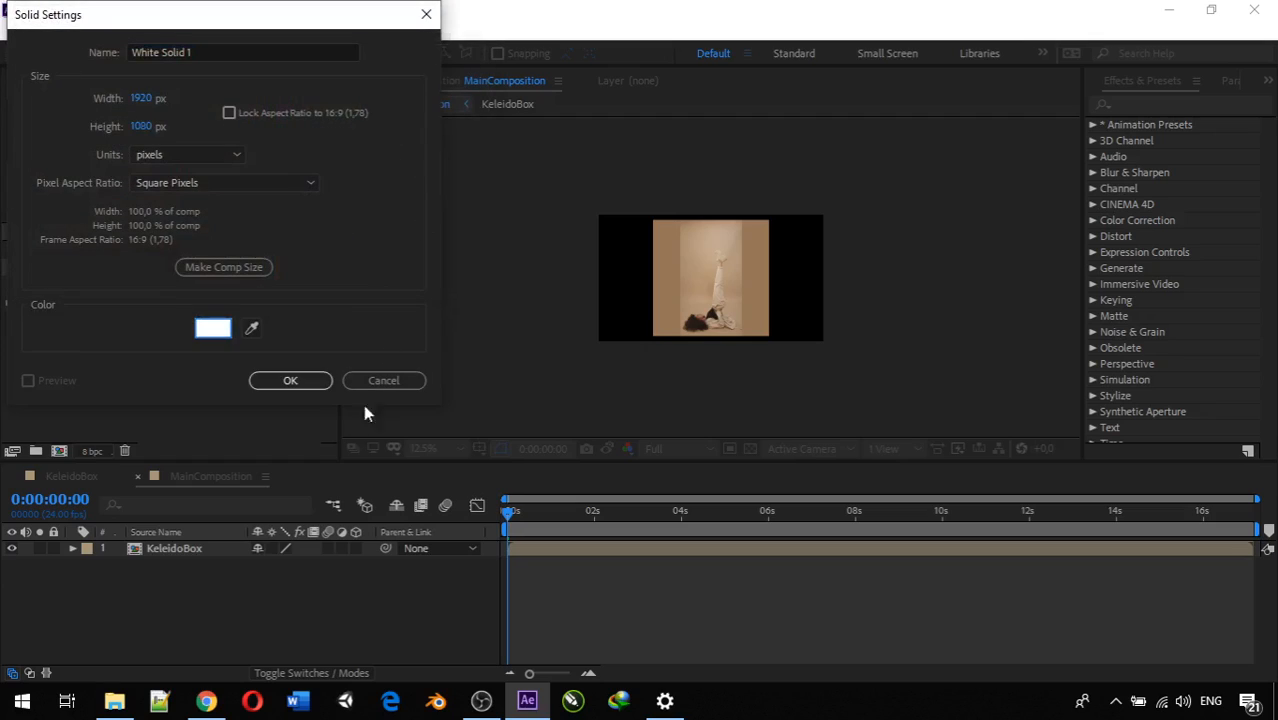
{"action": "left_click", "coordinate": [312, 384]}
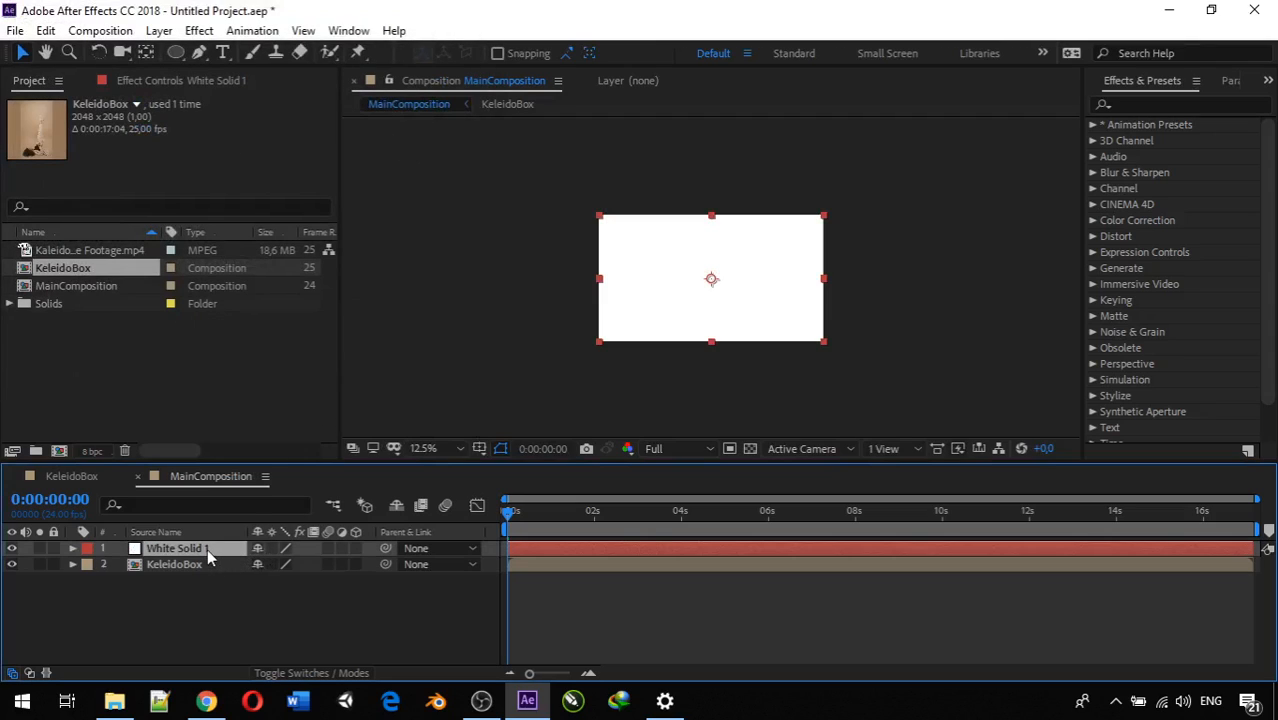
{"action": "left_click_drag", "start_coordinate": [207, 549], "coordinate": [207, 569]}
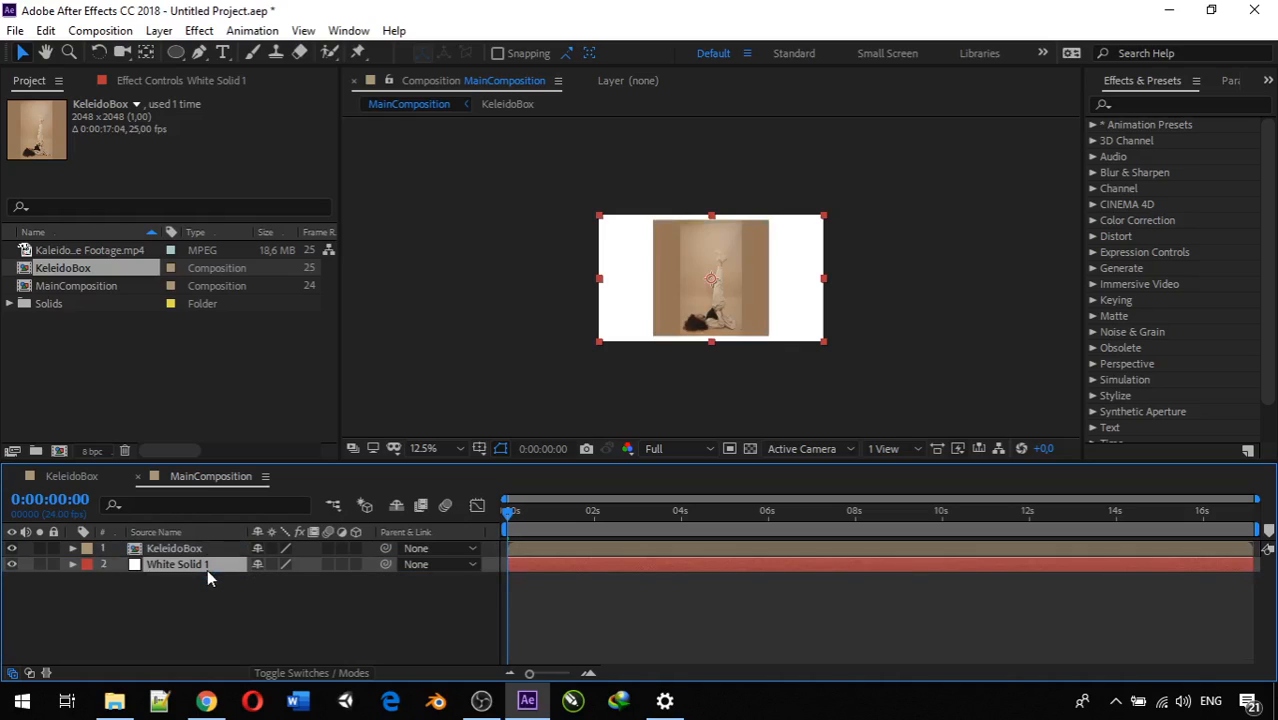
{"action": "left_click", "coordinate": [523, 400]}
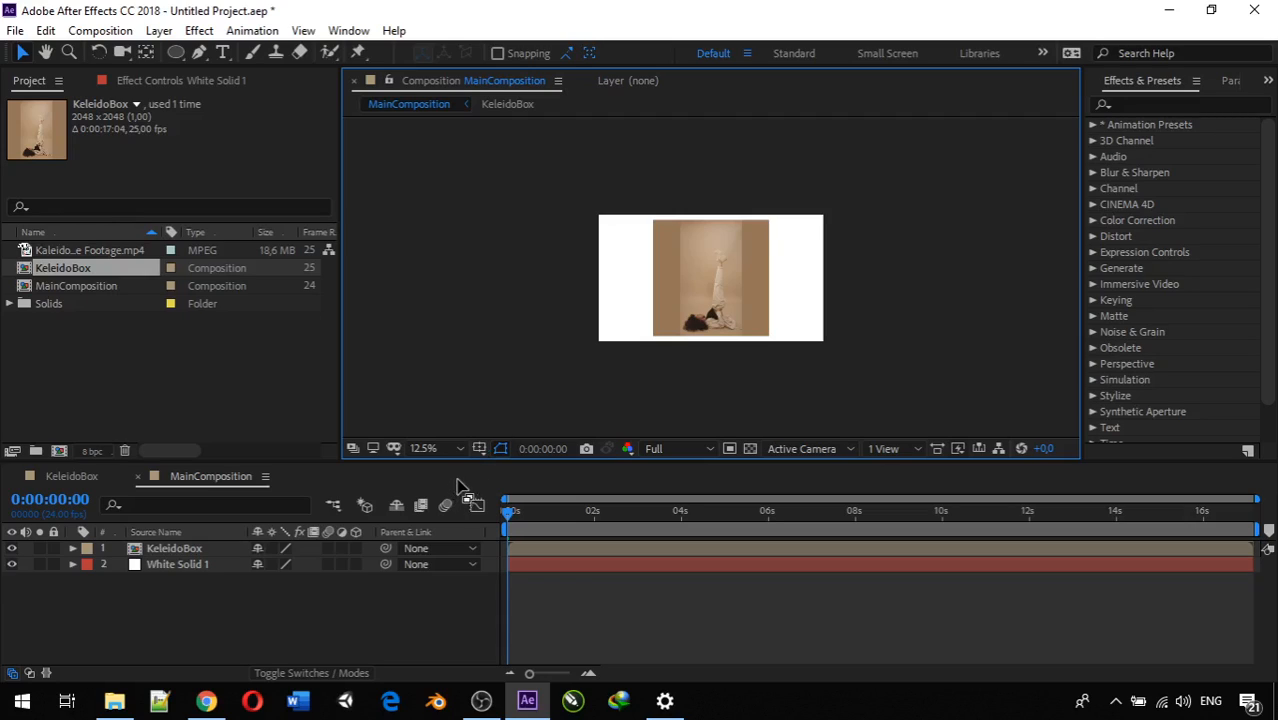
Find the CC Kaleida effect by searching for "cc ka" and apply it to the KeleidoBox layer in MainComposition.
{"action": "key", "text": "."}
{"action": "key", "text": "period"}
{"action": "key", "text": "comma"}
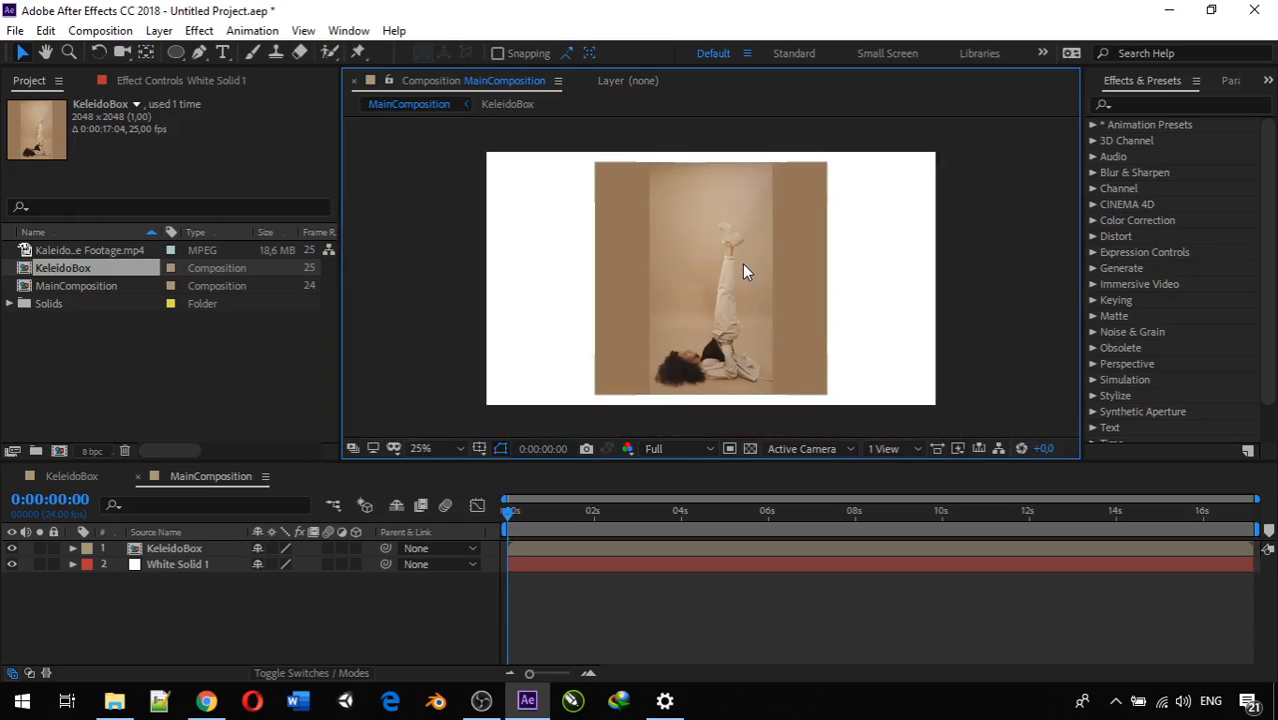
{"action": "left_click", "coordinate": [1126, 88]}
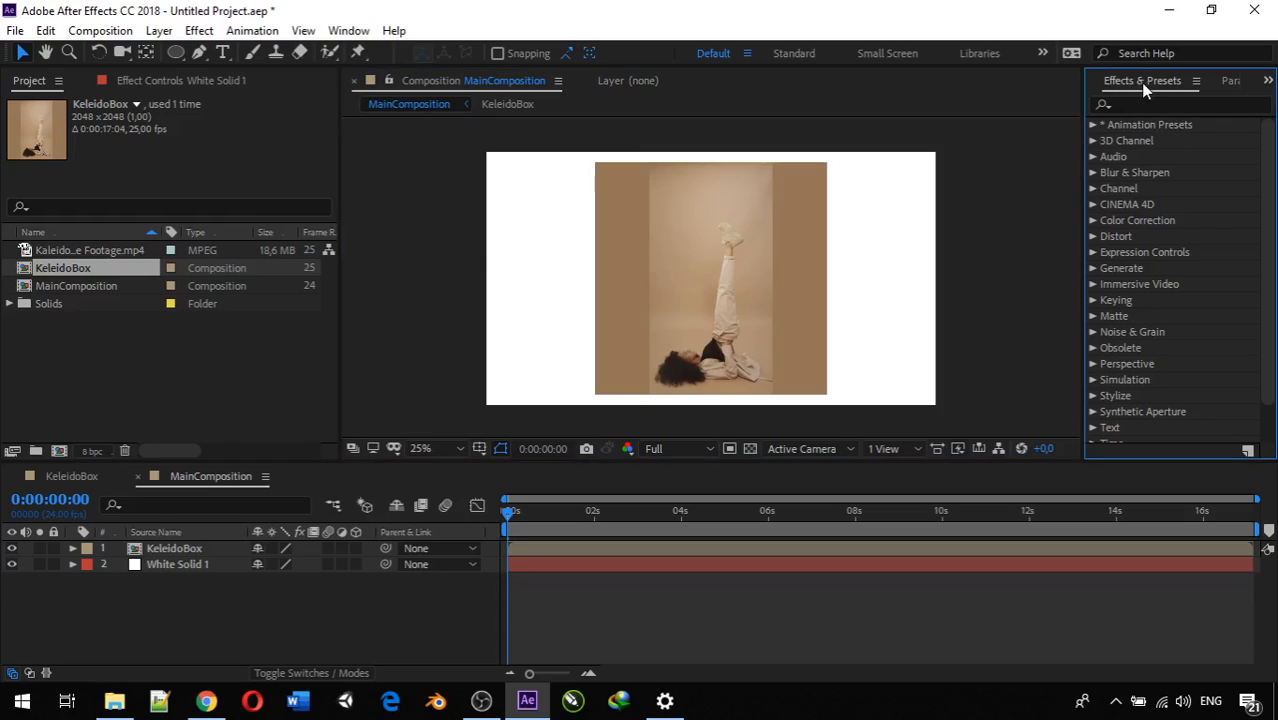
{"action": "left_click", "coordinate": [1140, 103]}
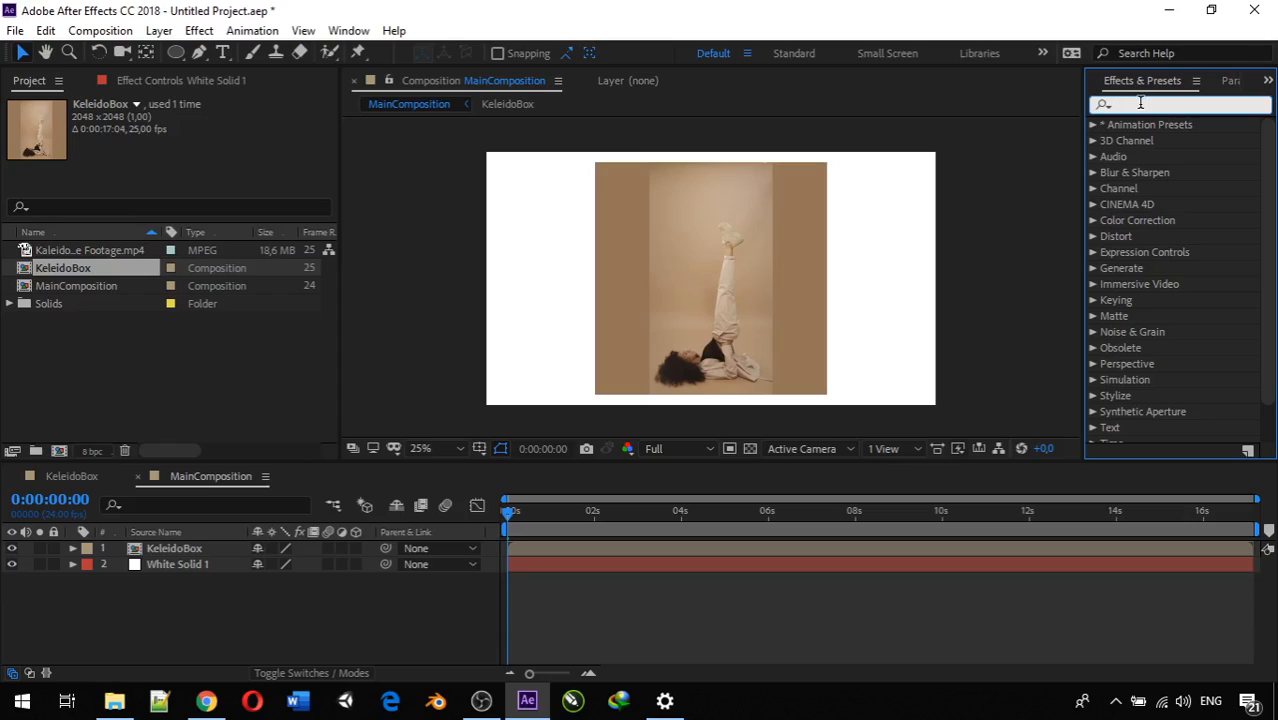
{"action": "left_click", "coordinate": [1146, 106]}
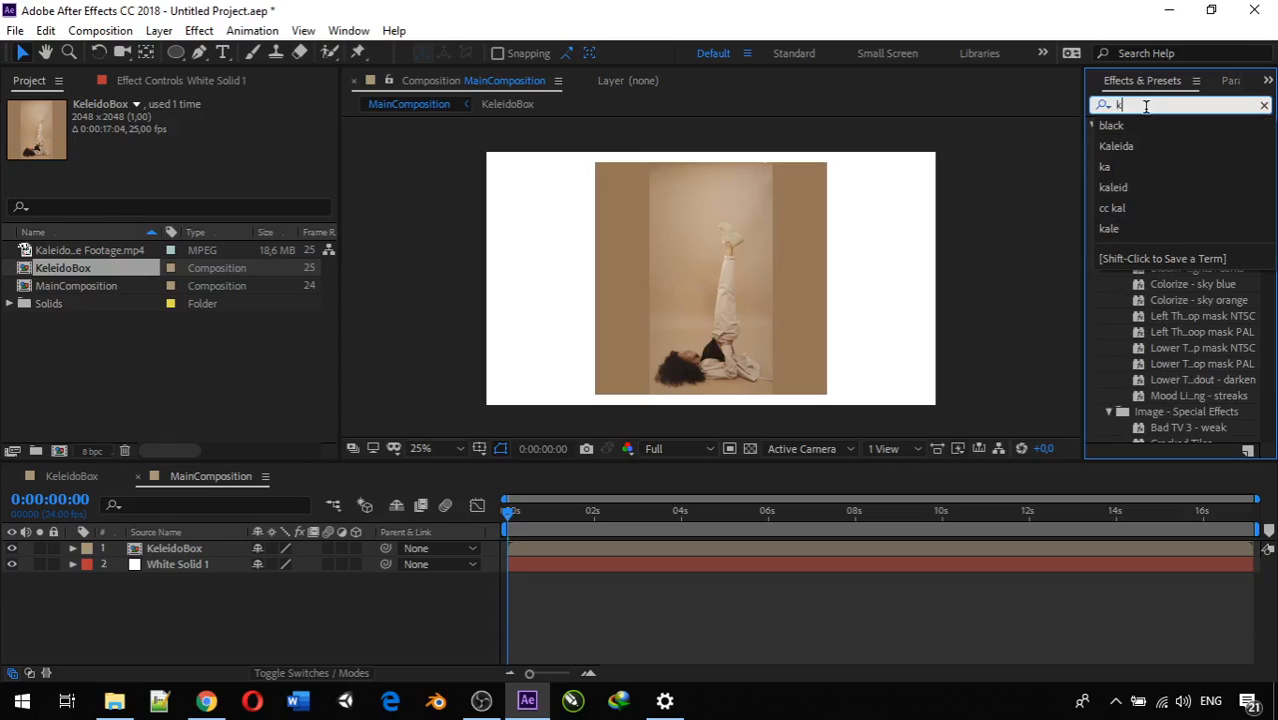
{"action": "type", "text": "cc ka"}
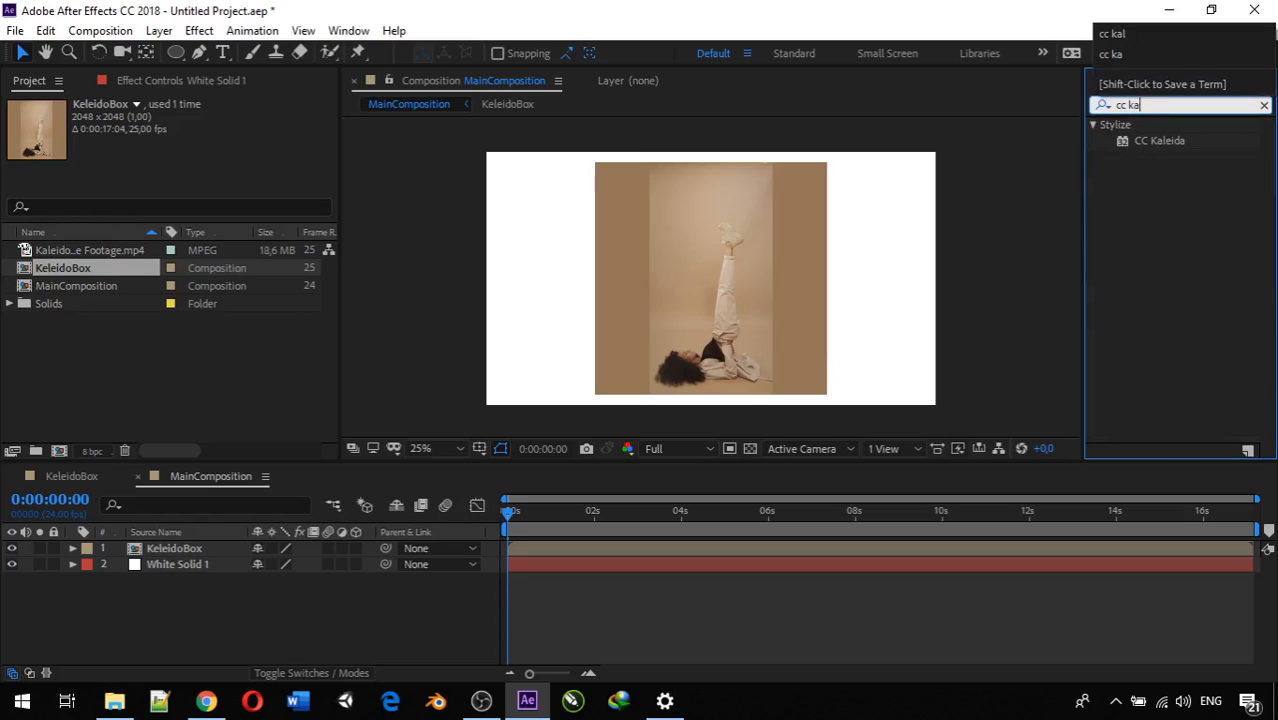
{"action": "left_click", "coordinate": [1163, 140]}
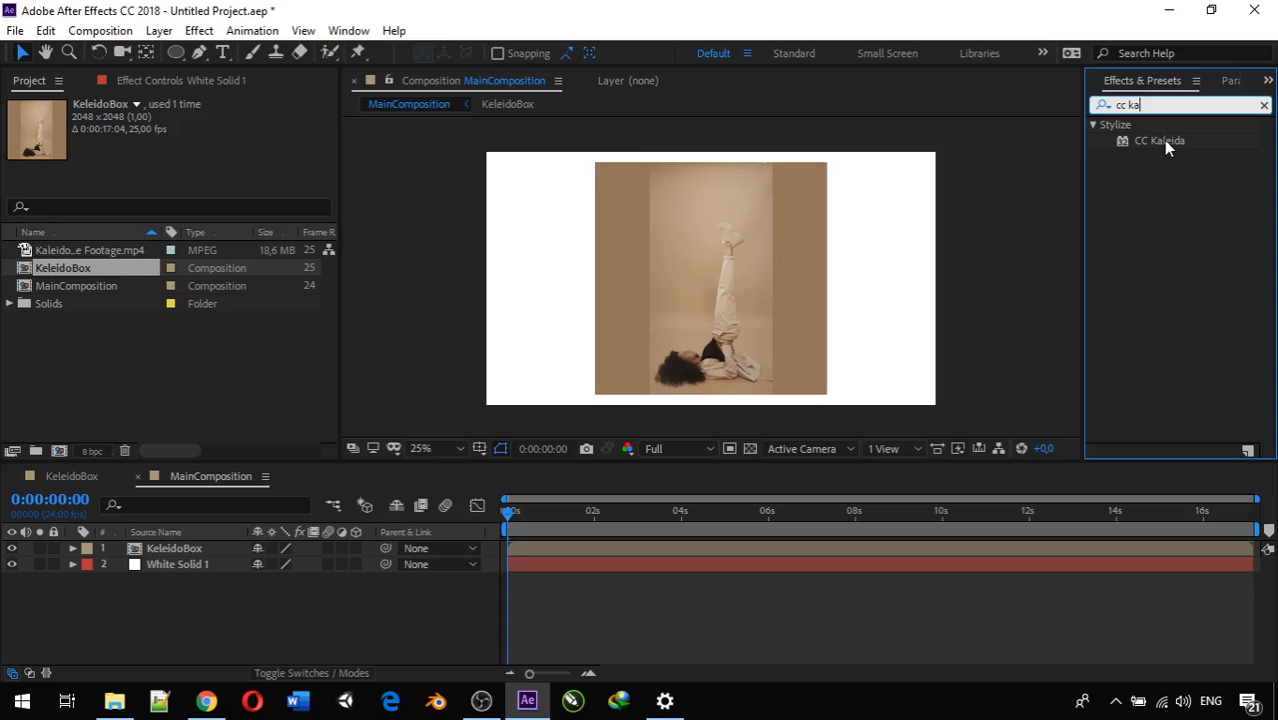
{"action": "left_click_drag", "start_coordinate": [1192, 143], "coordinate": [184, 547]}
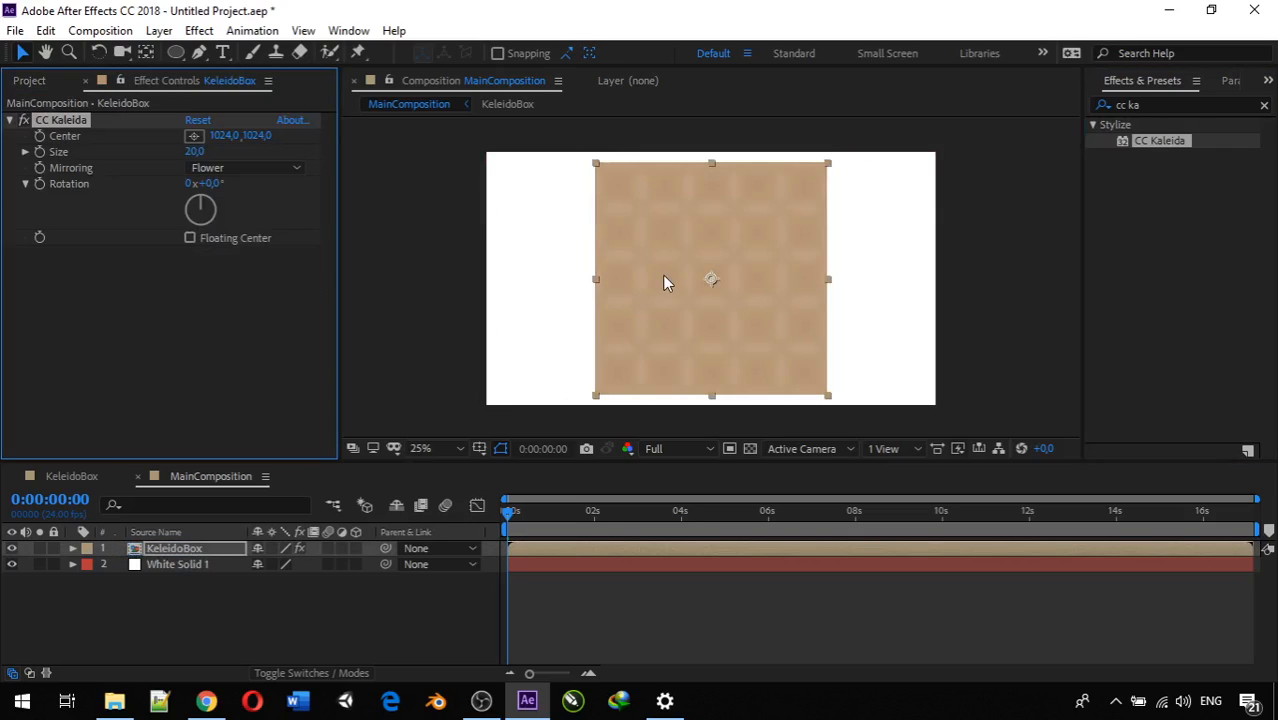
Play back MainComposition and examine the tiled pattern that CC Kaleida makes on the KeleidoBox layer.
{"action": "scroll", "coordinate": [655, 268], "scroll_direction": "up", "scroll_amount": 2}
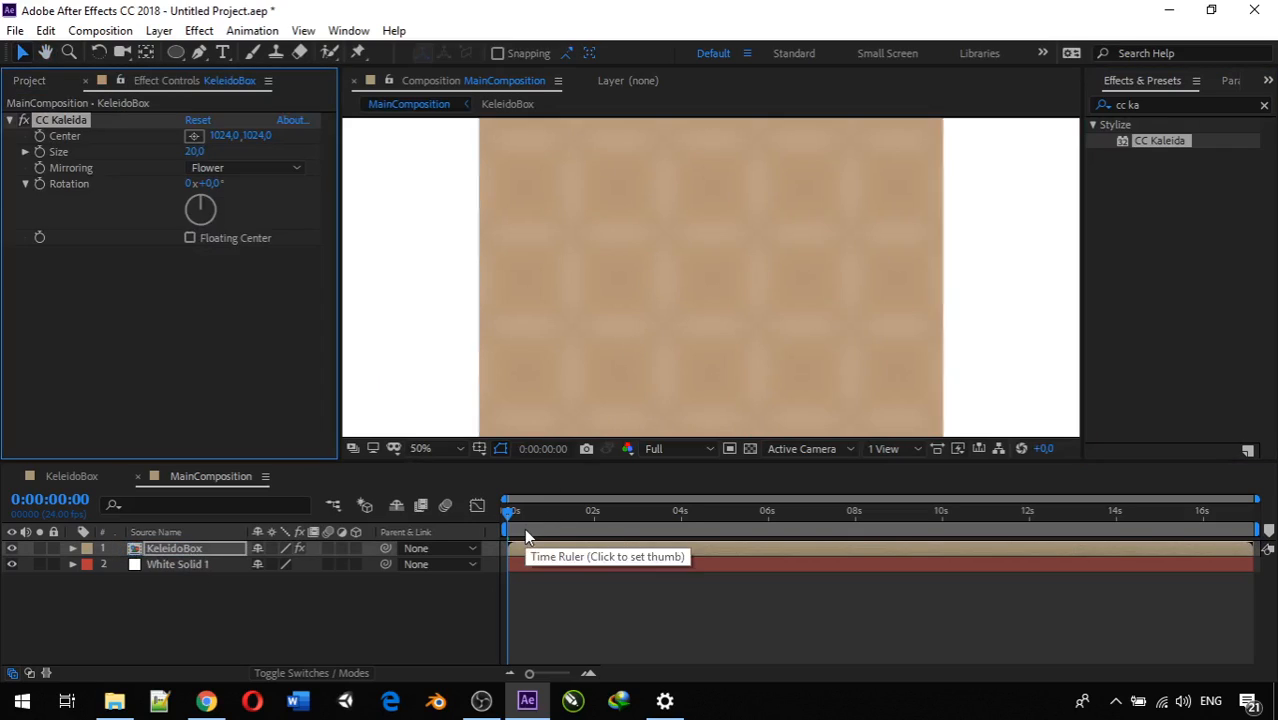
{"action": "key", "text": "space"}
{"action": "scroll", "coordinate": [671, 253], "scroll_direction": "down", "scroll_amount": 2}
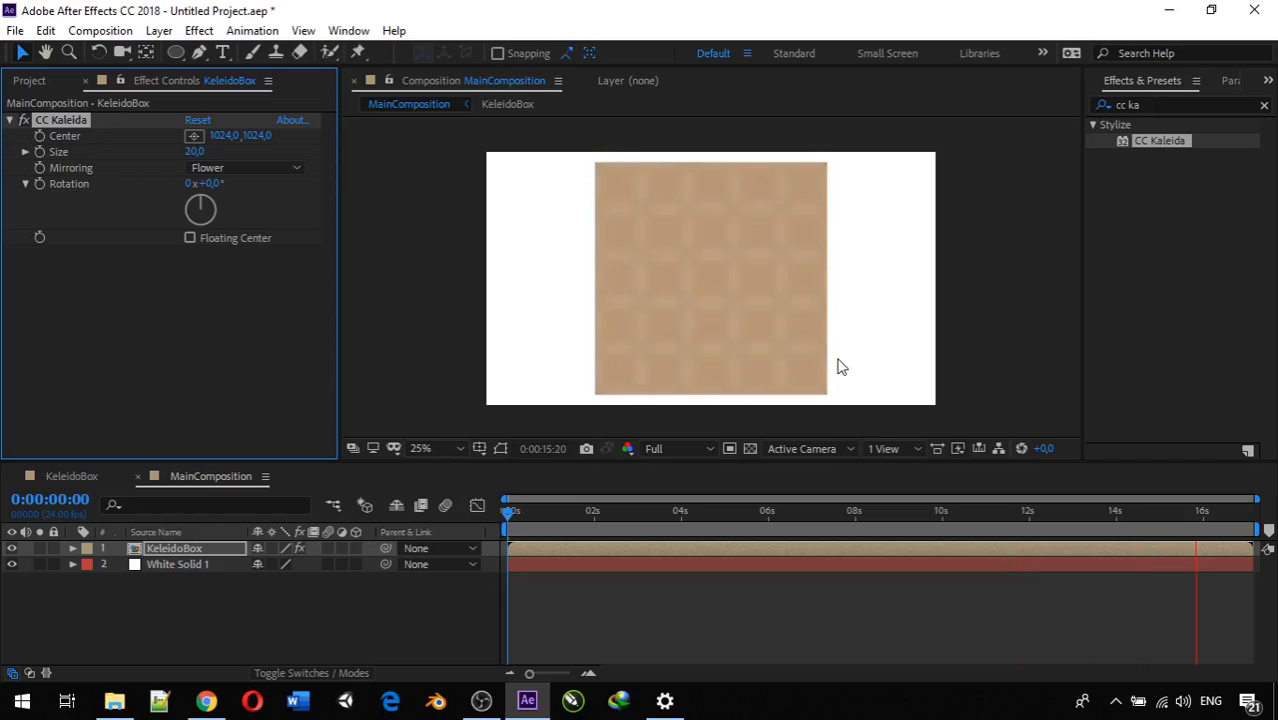
{"action": "key", "text": "space"}
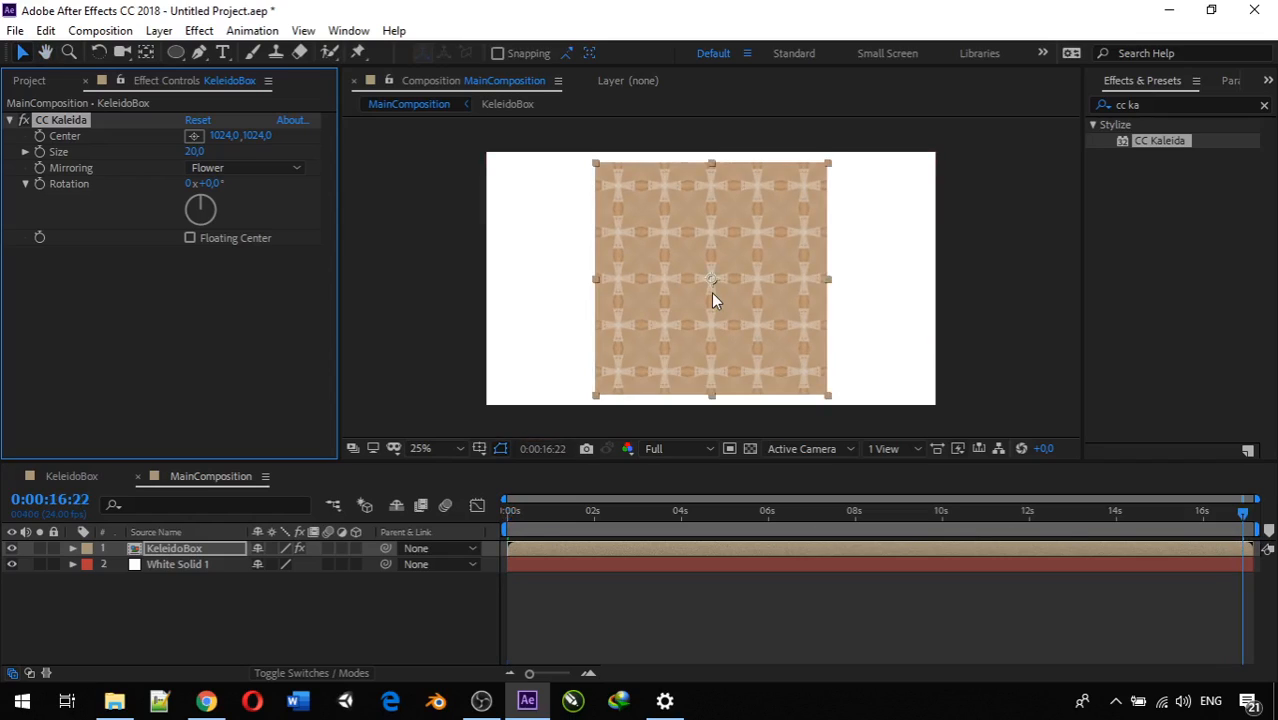
{"action": "scroll", "coordinate": [711, 292], "scroll_direction": "up", "scroll_amount": 1}
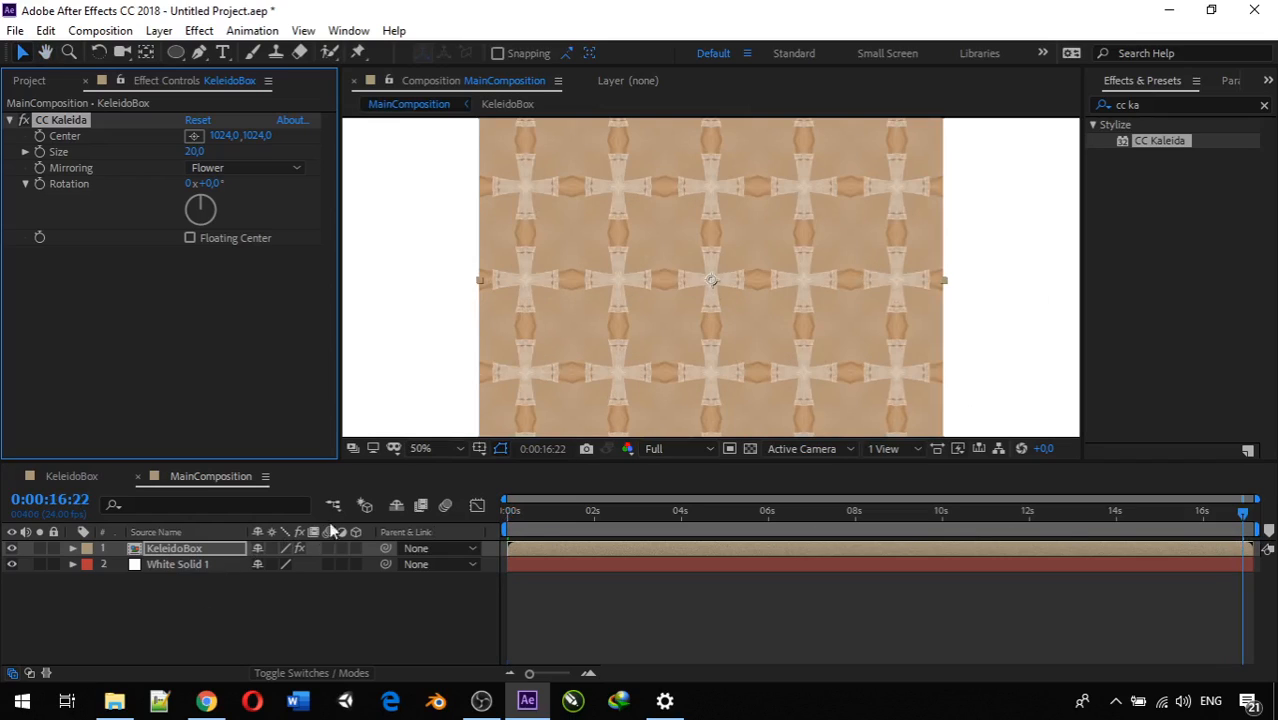
{"action": "scroll", "coordinate": [485, 366], "scroll_direction": "down", "scroll_amount": 1}
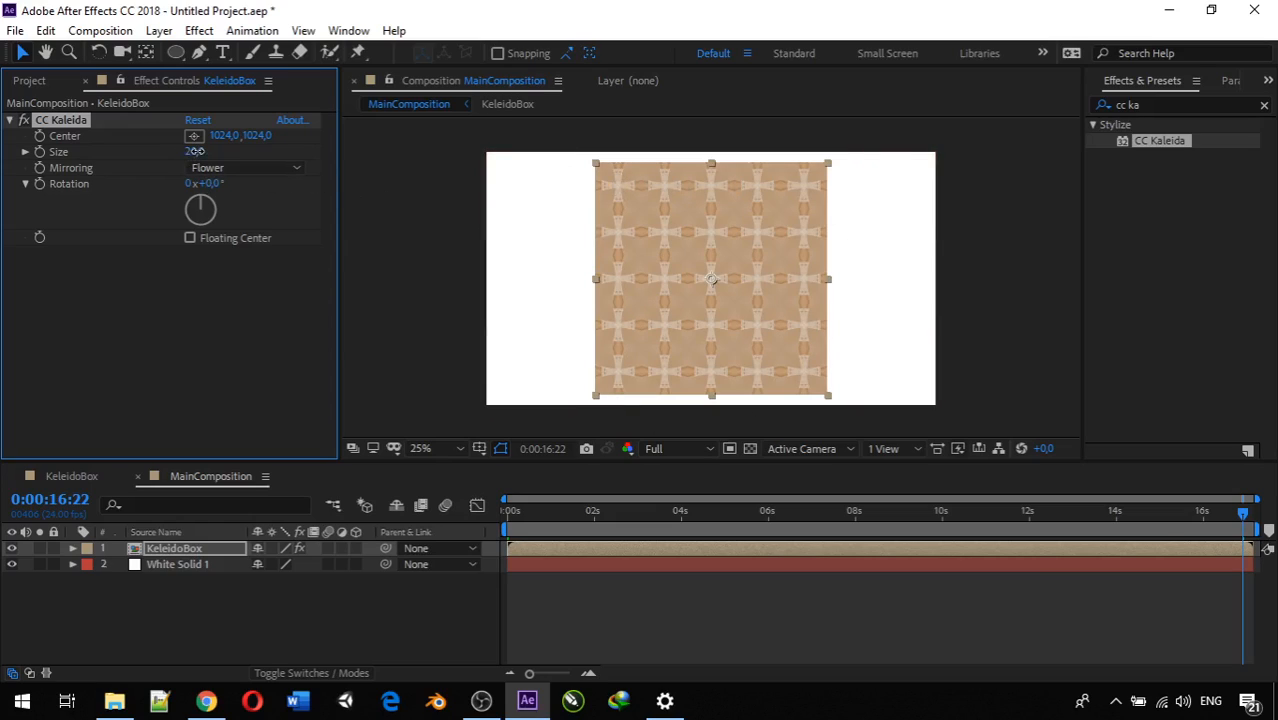
Increase the CC Kaleida Size to 136 and preview MainComposition from its first frame.
{"action": "left_click_drag", "start_coordinate": [195, 151], "coordinate": [305, 153]}
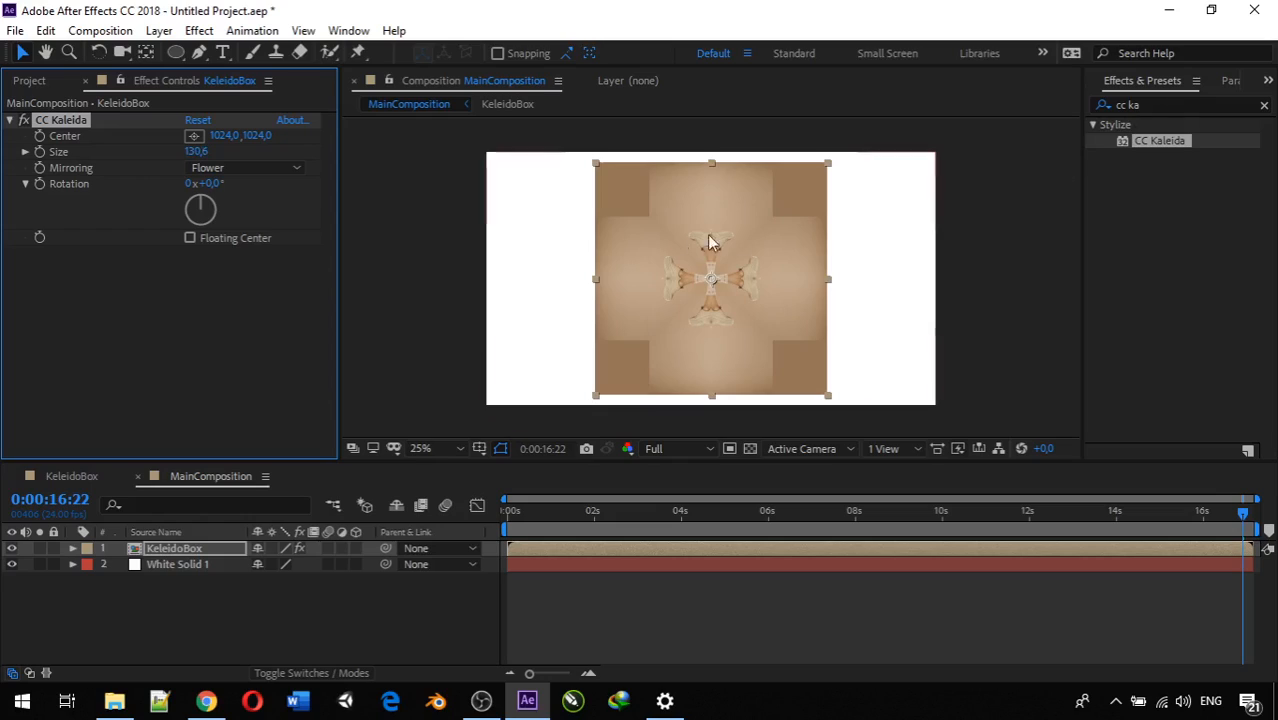
{"action": "left_click_drag", "start_coordinate": [205, 155], "coordinate": [260, 153]}
{"action": "left_click", "coordinate": [531, 511]}
{"action": "left_click_drag", "start_coordinate": [512, 509], "coordinate": [476, 505]}
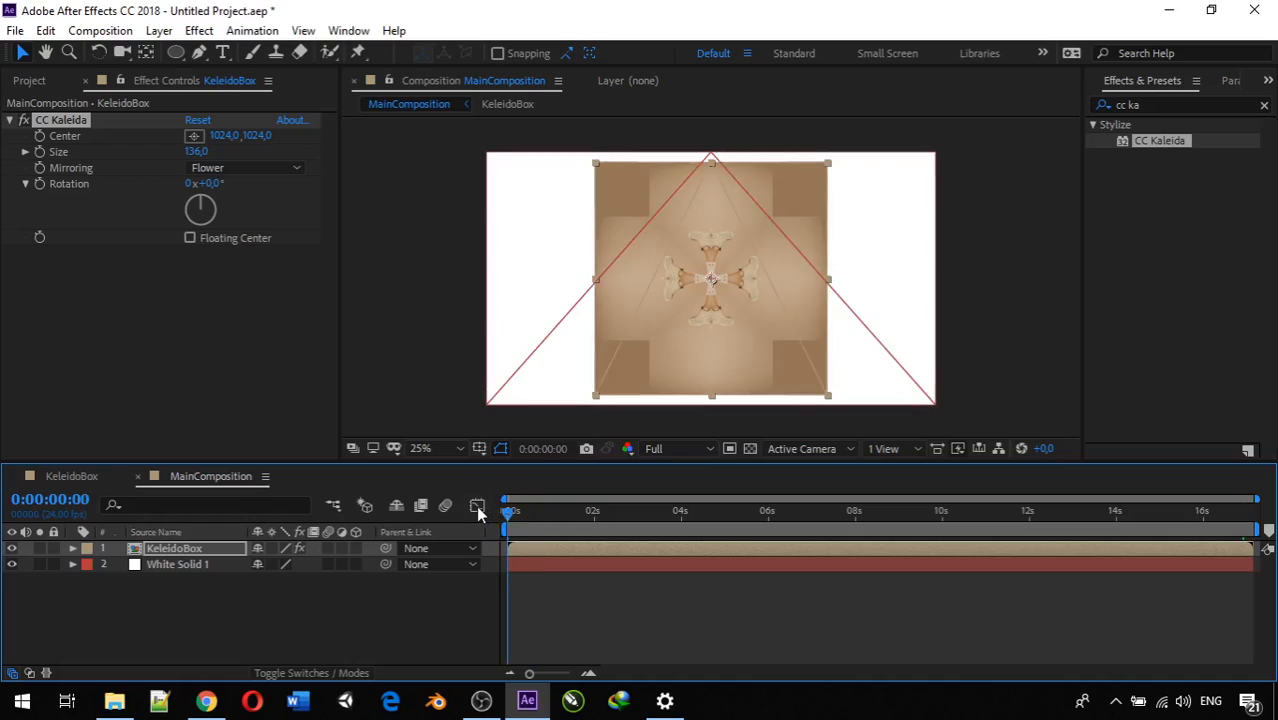
{"action": "key", "text": "space"}
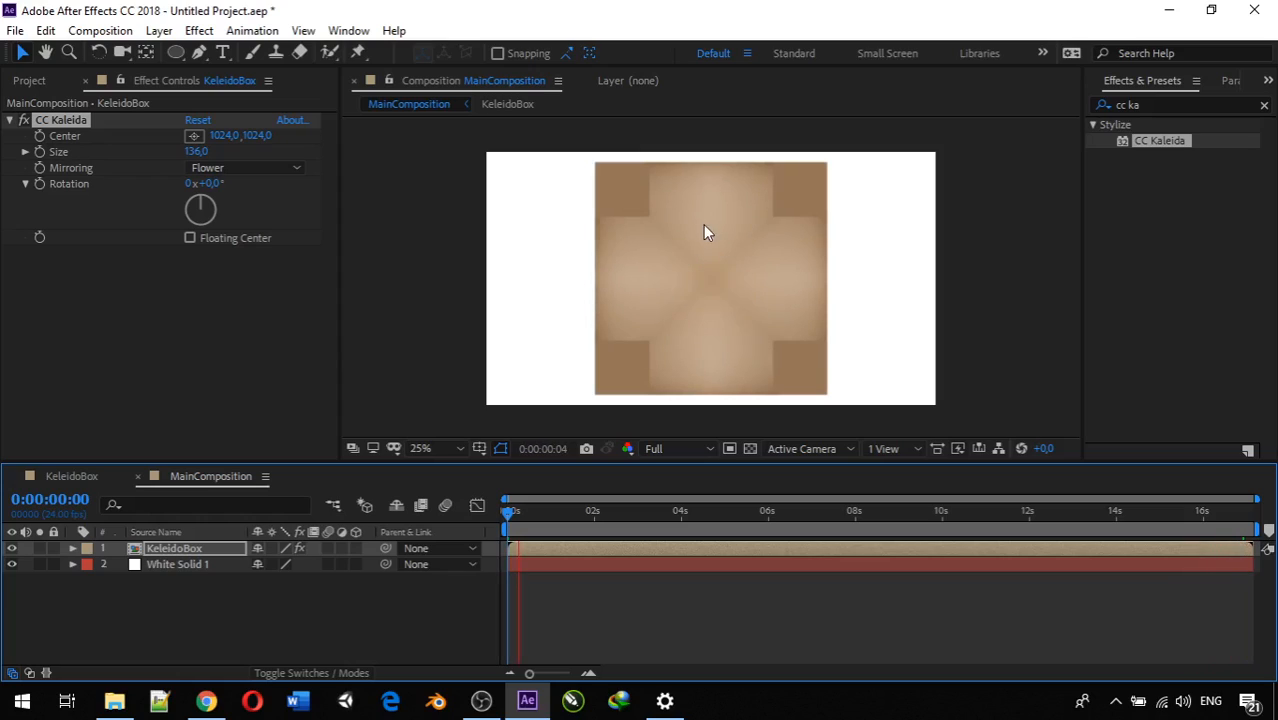
{"action": "key", "text": "space"}
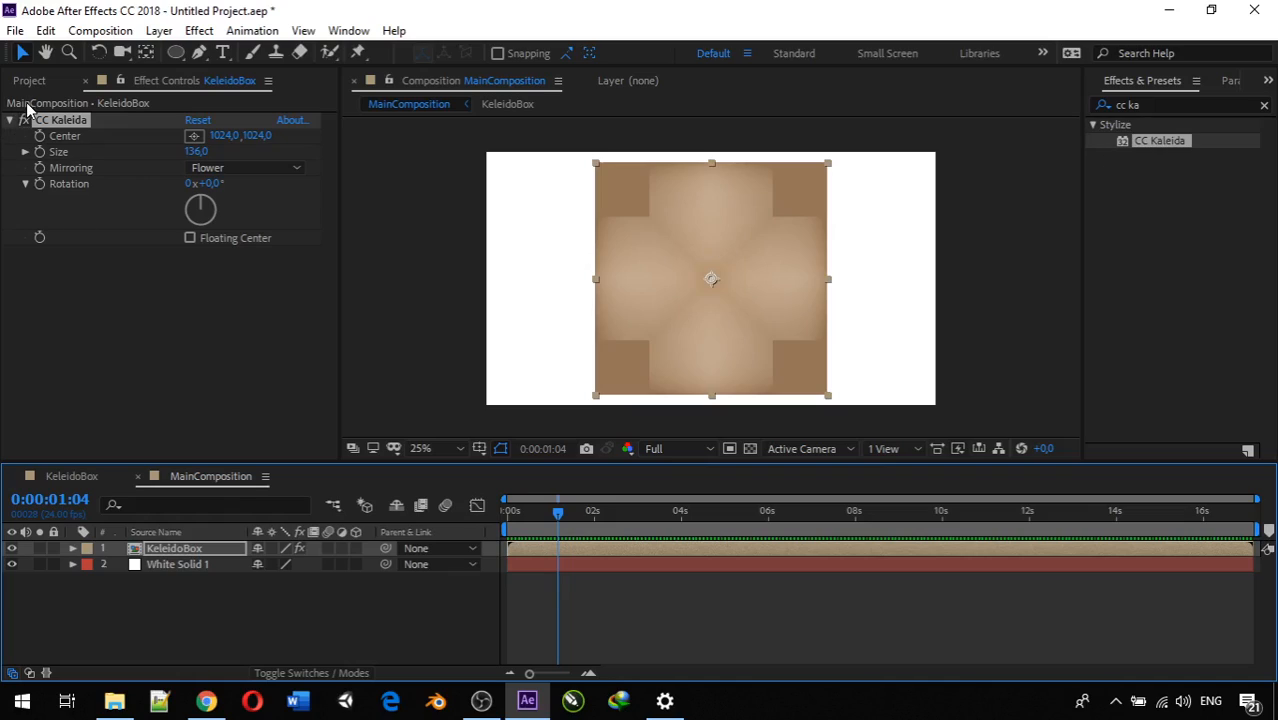
Set the CC Kaleida Mirroring mode of the KeleidoBox layer to Wheel.
{"action": "left_click", "coordinate": [210, 169]}
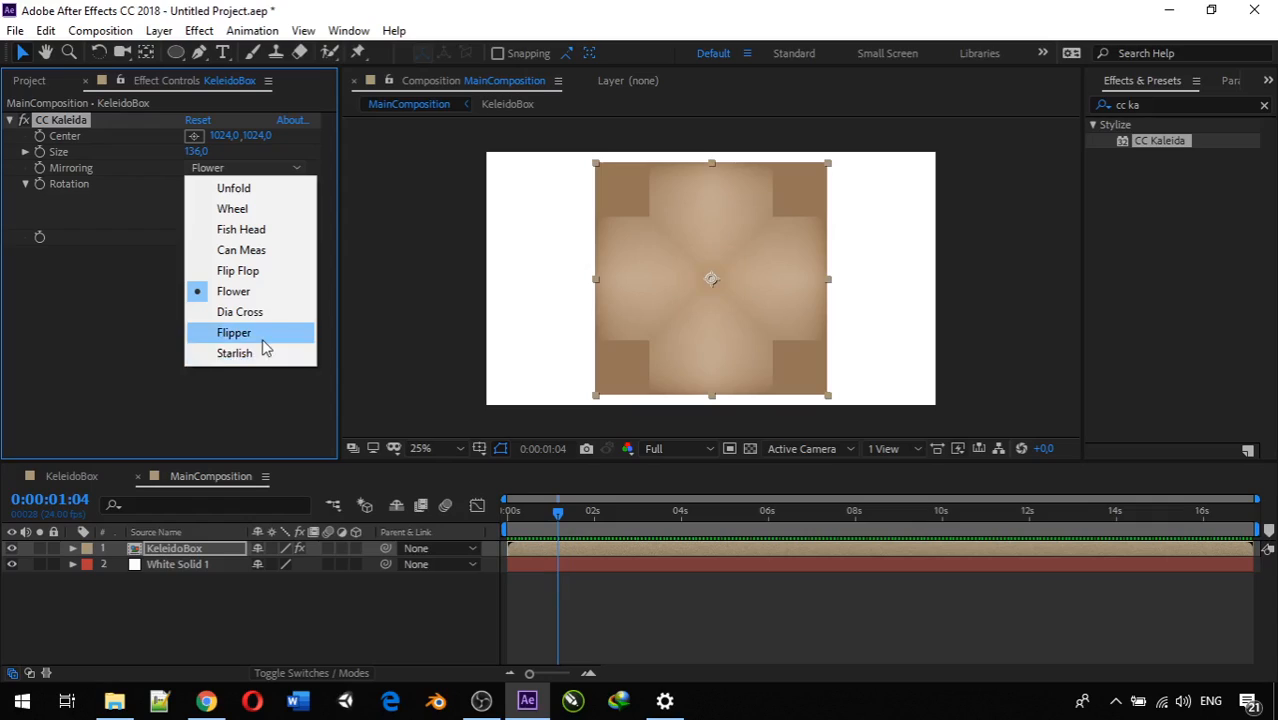
{"action": "left_click", "coordinate": [91, 314]}
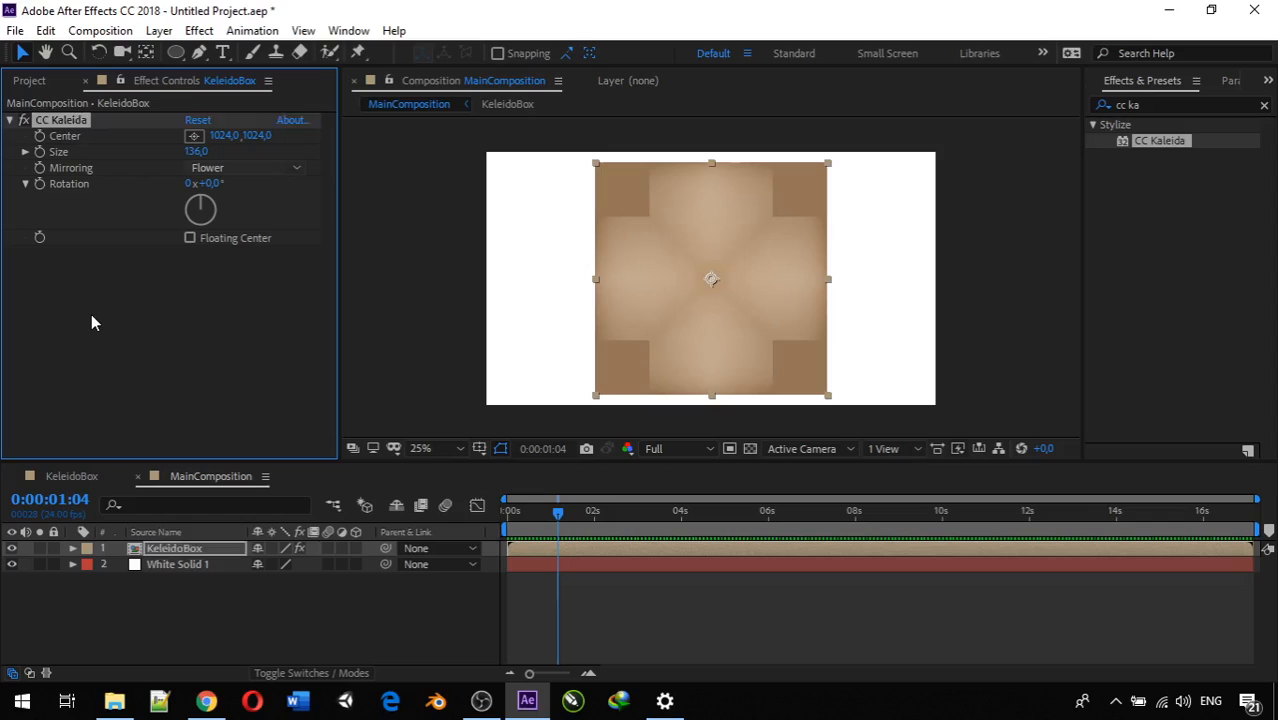
{"action": "left_click", "coordinate": [220, 168]}
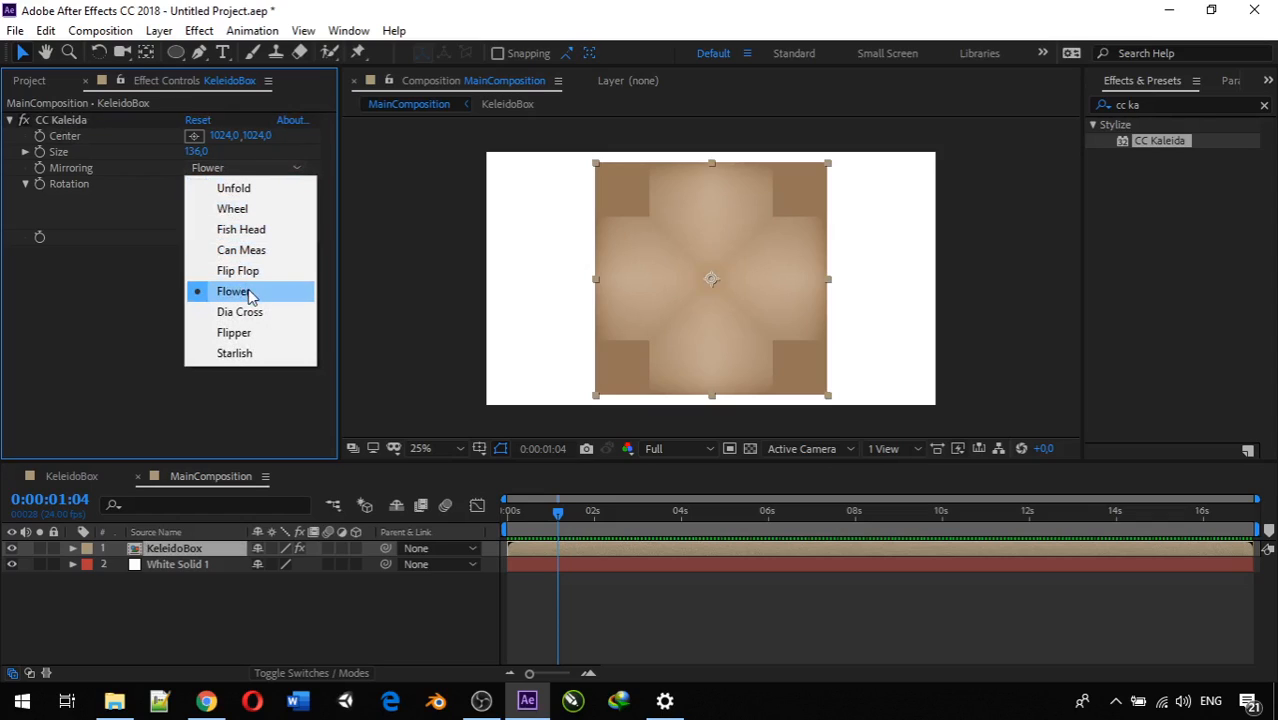
{"action": "left_click", "coordinate": [240, 210]}
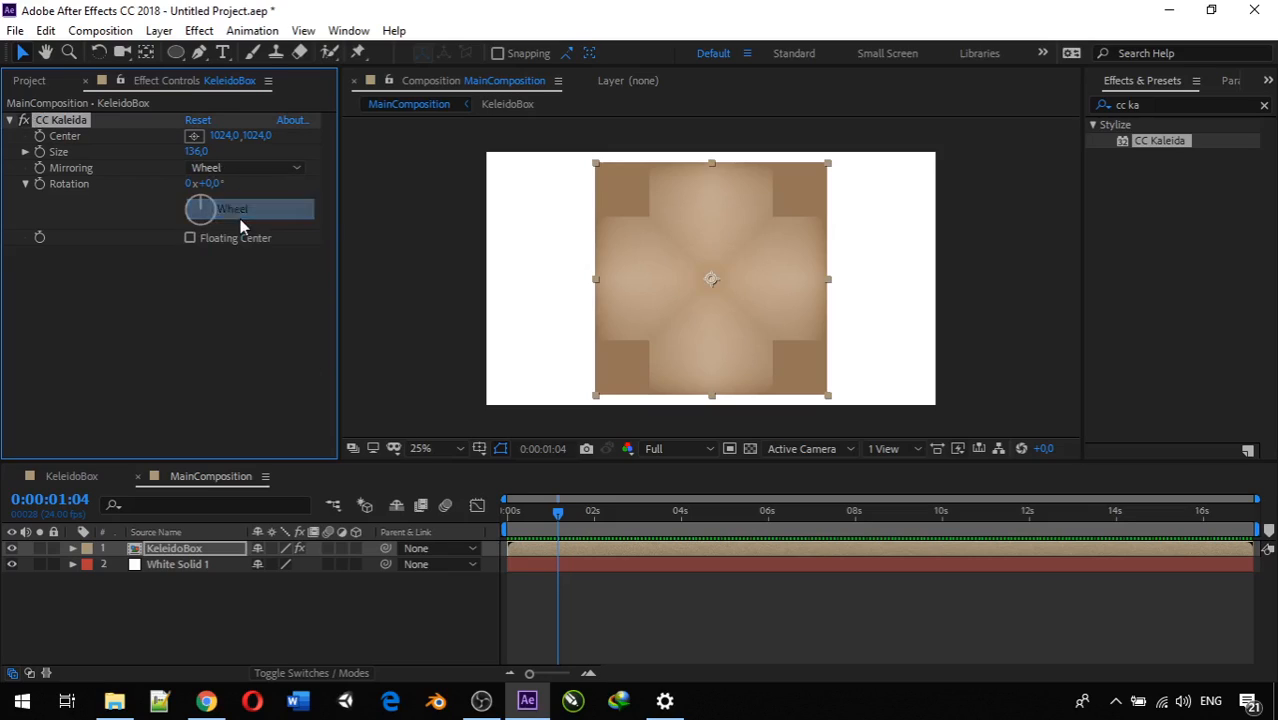
{"action": "left_click", "coordinate": [248, 169]}
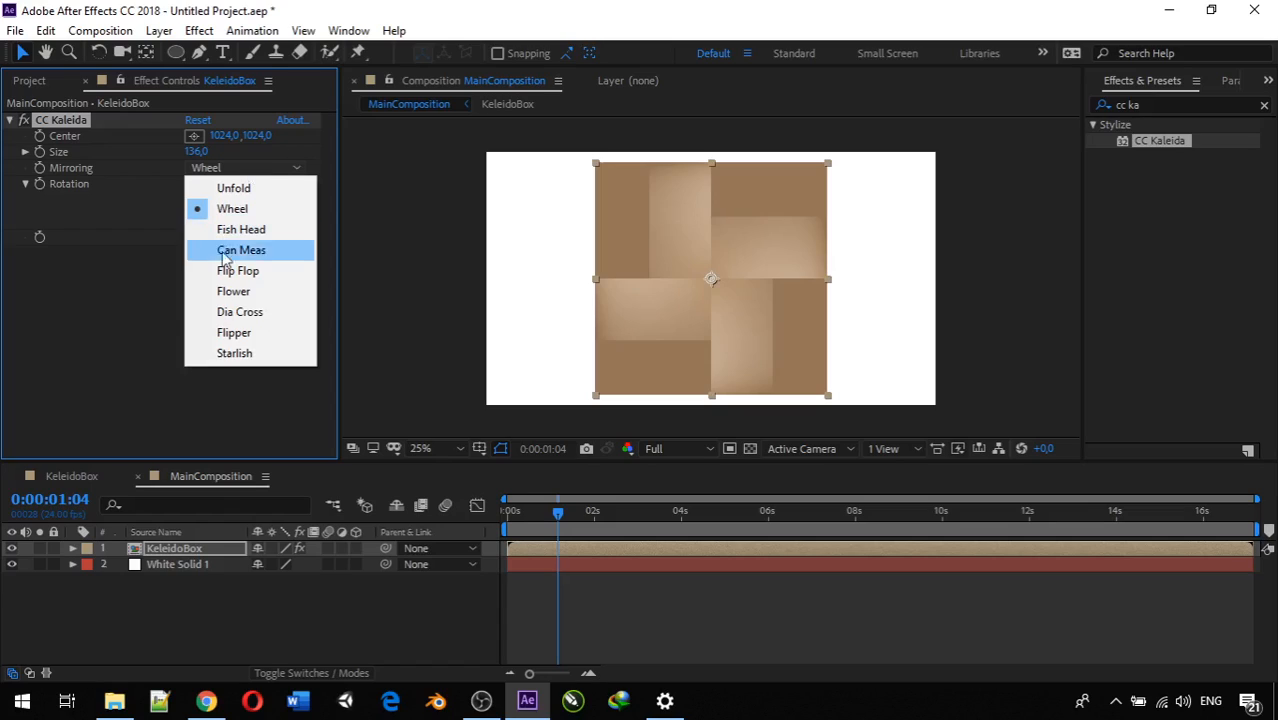
{"action": "left_click", "coordinate": [279, 430]}
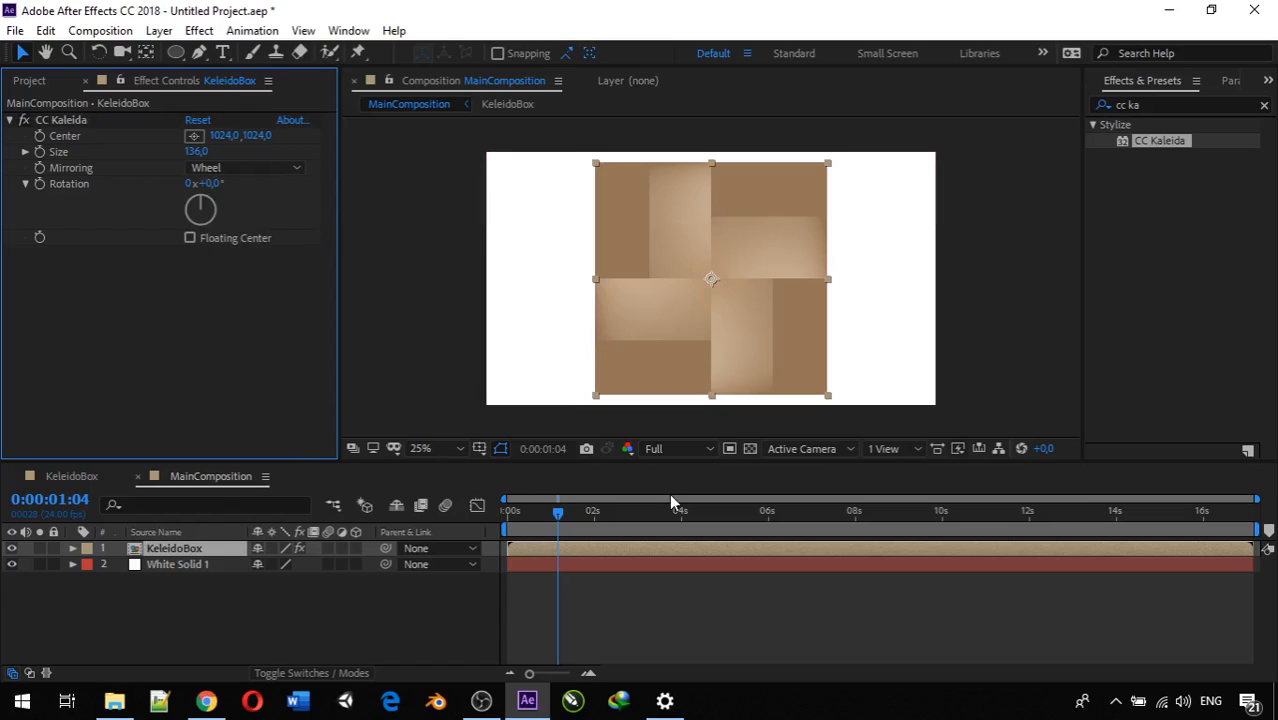
Play MainComposition from 0:00:00:13 to preview the Wheel mirroring, stopping at 0:00:10:00.
{"action": "left_click_drag", "start_coordinate": [566, 516], "coordinate": [532, 508]}
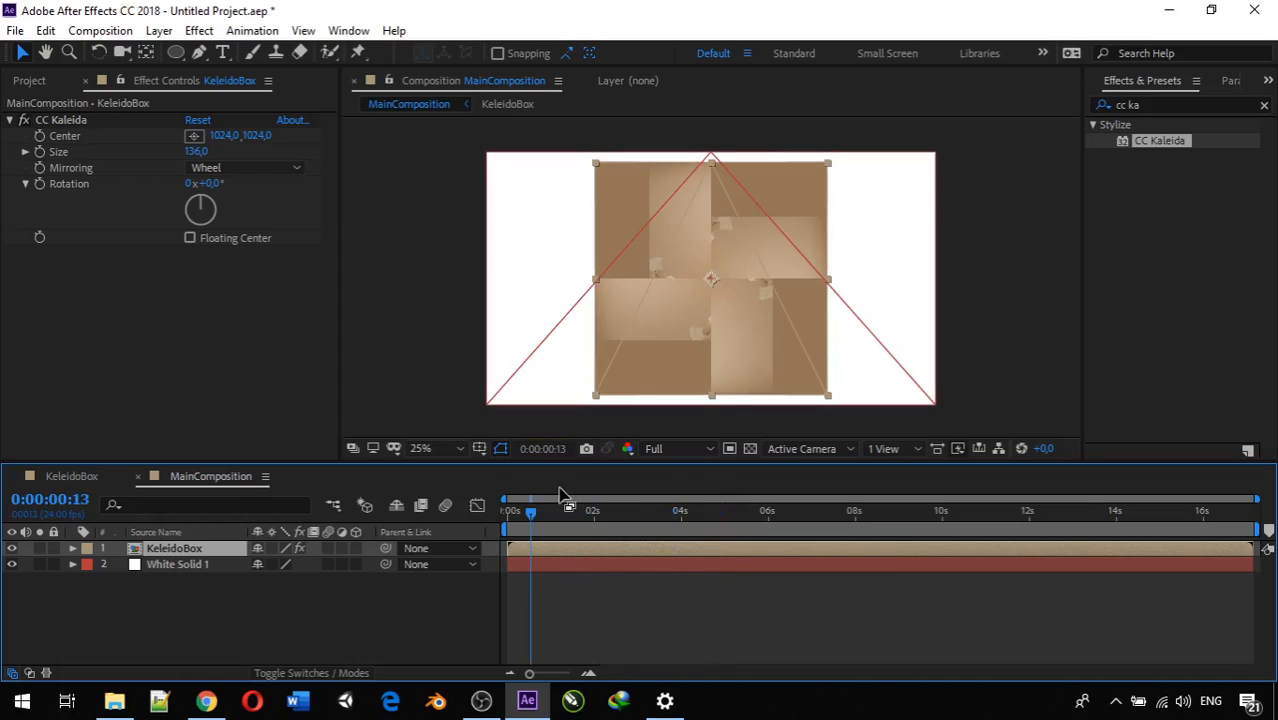
{"action": "key", "text": "space"}
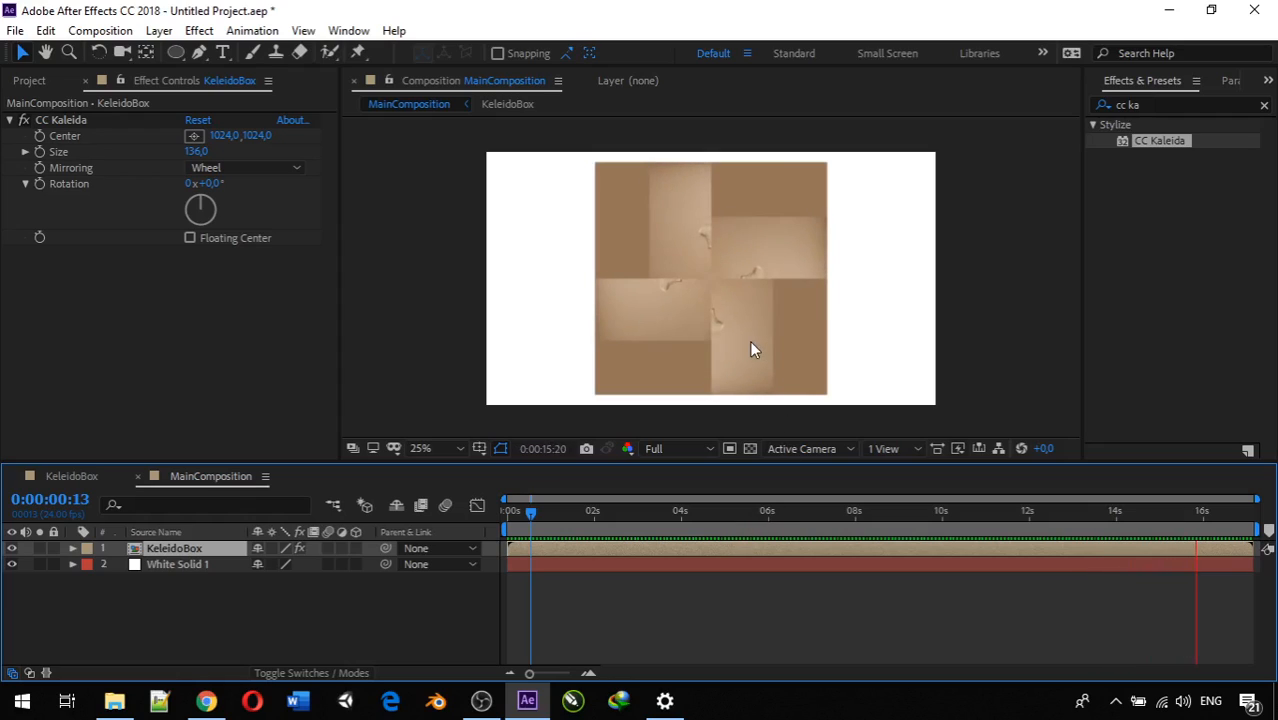
{"action": "scroll", "coordinate": [677, 292], "scroll_direction": "up", "scroll_amount": 3}
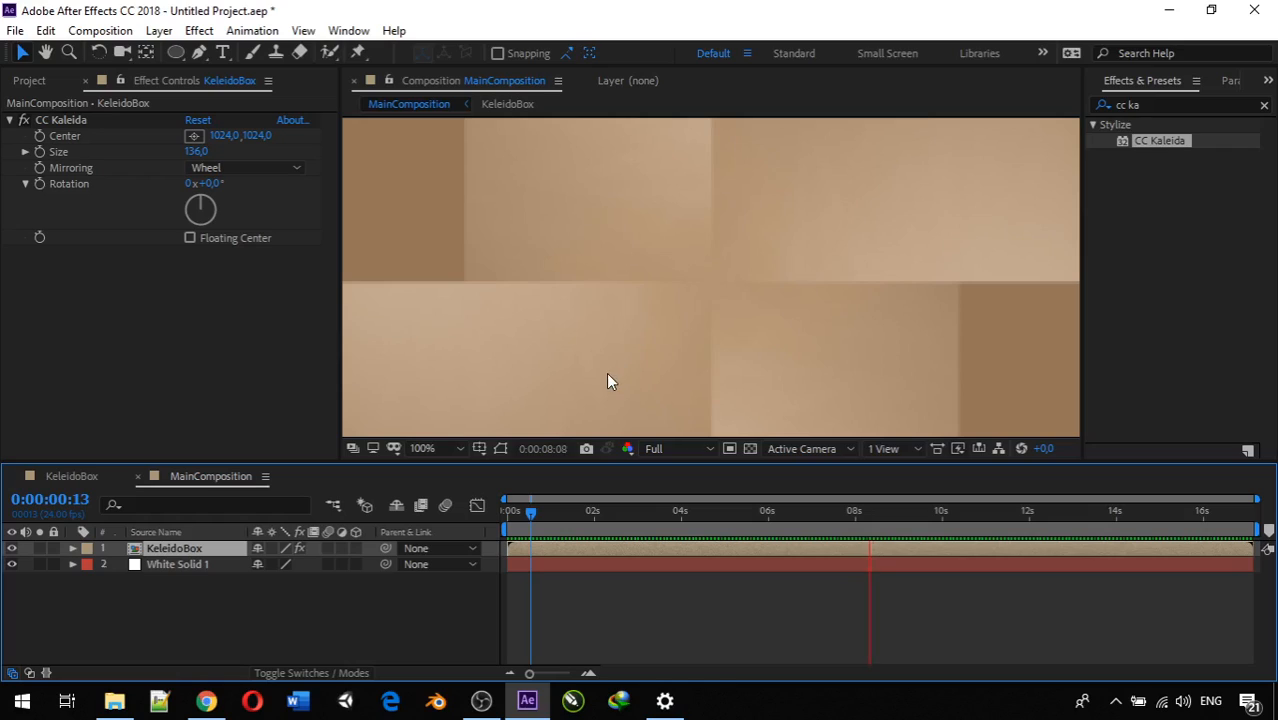
{"action": "key", "text": "space"}
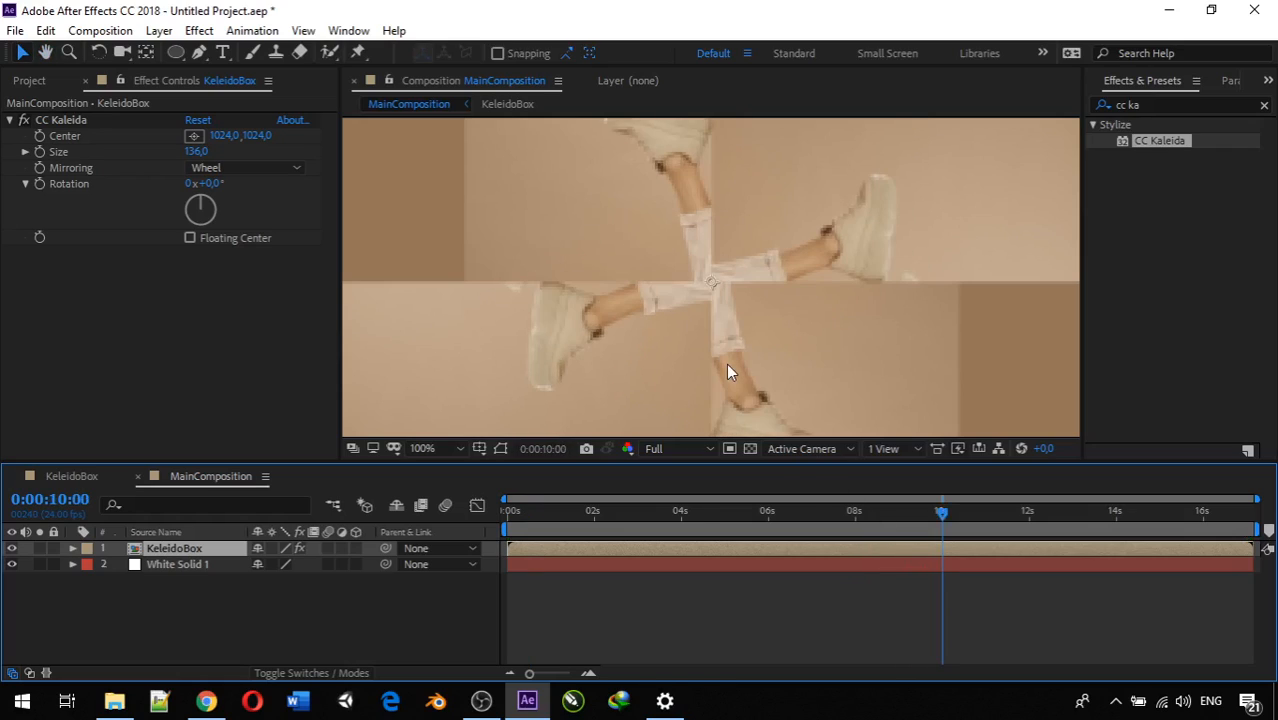
{"action": "scroll", "coordinate": [661, 320], "scroll_direction": "down", "scroll_amount": 1}
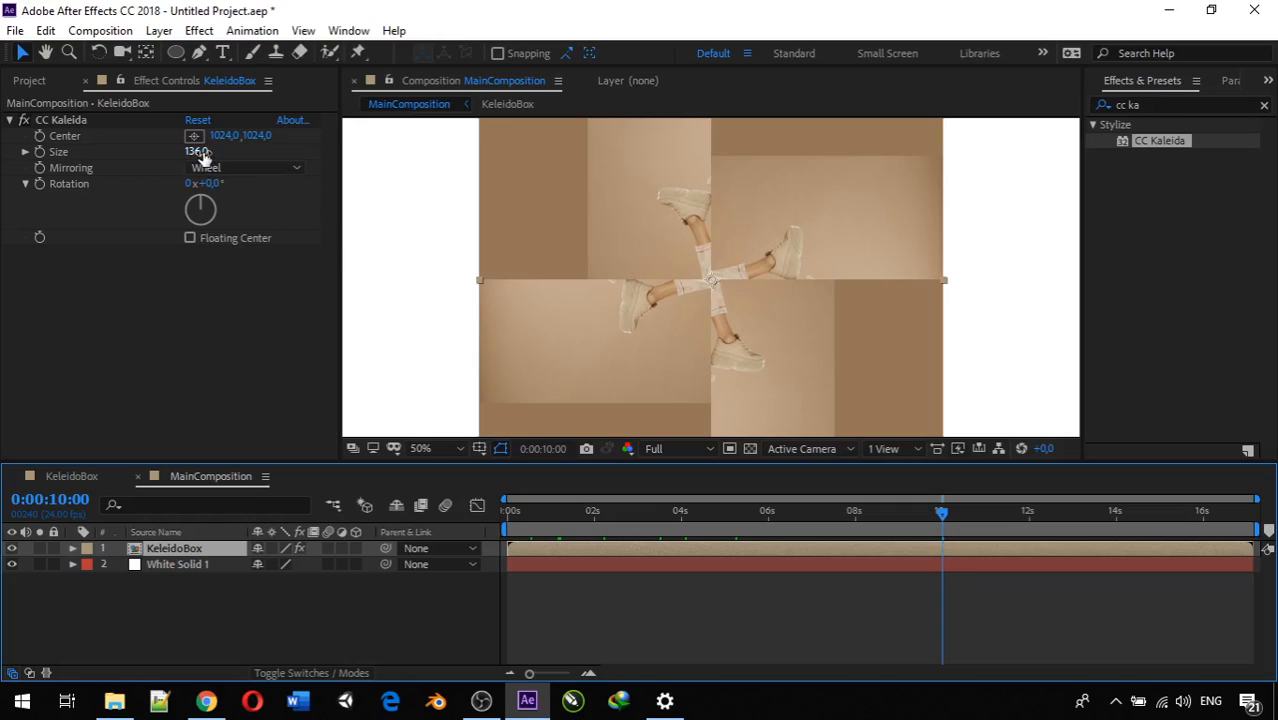
Try a CC Kaleida Size of 60.4 with playback, and settle on a Size of 159.8.
{"action": "left_click_drag", "start_coordinate": [203, 156], "coordinate": [58, 151]}
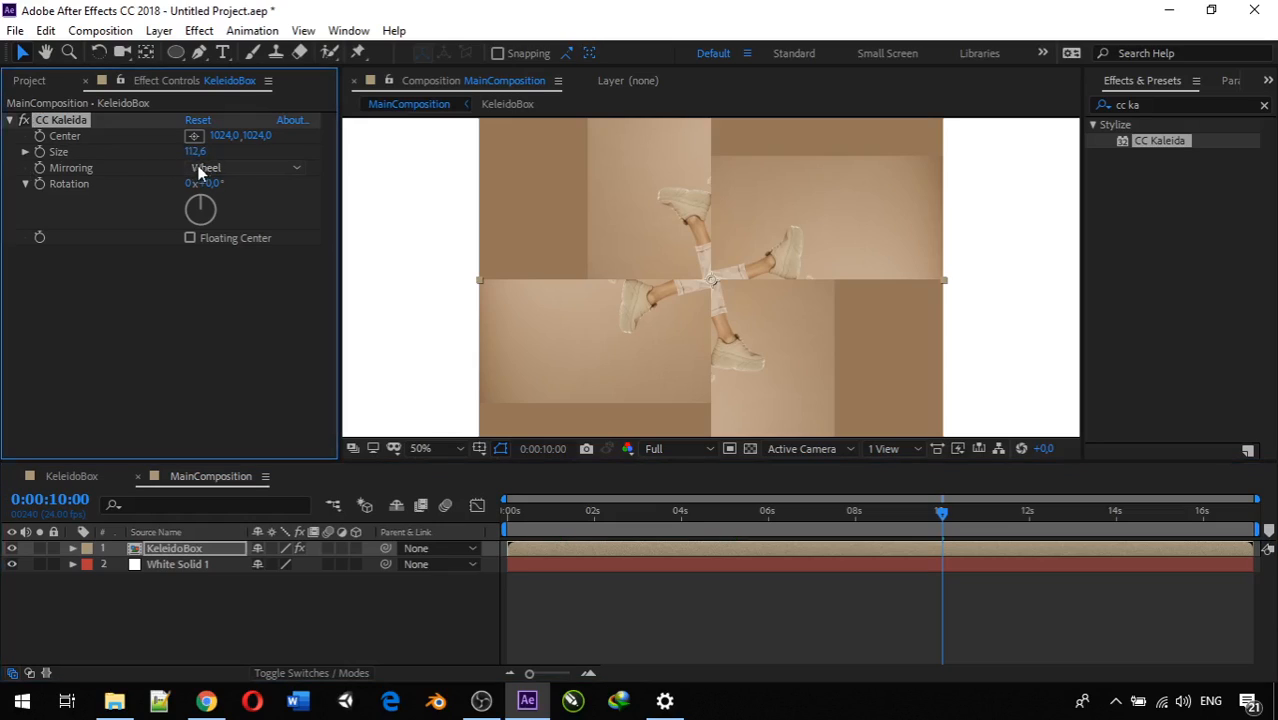
{"action": "left_click_drag", "start_coordinate": [196, 152], "coordinate": [105, 120]}
{"action": "left_click_drag", "start_coordinate": [192, 151], "coordinate": [29, 153]}
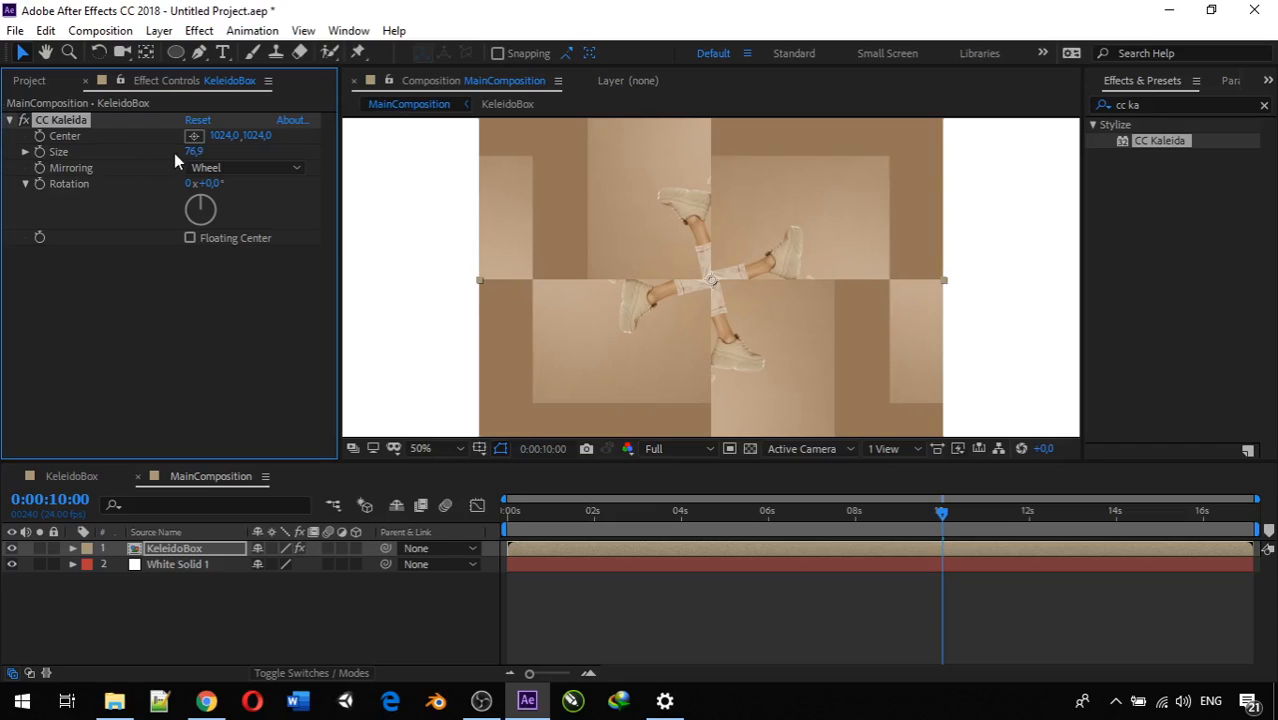
{"action": "left_click_drag", "start_coordinate": [193, 151], "coordinate": [107, 112]}
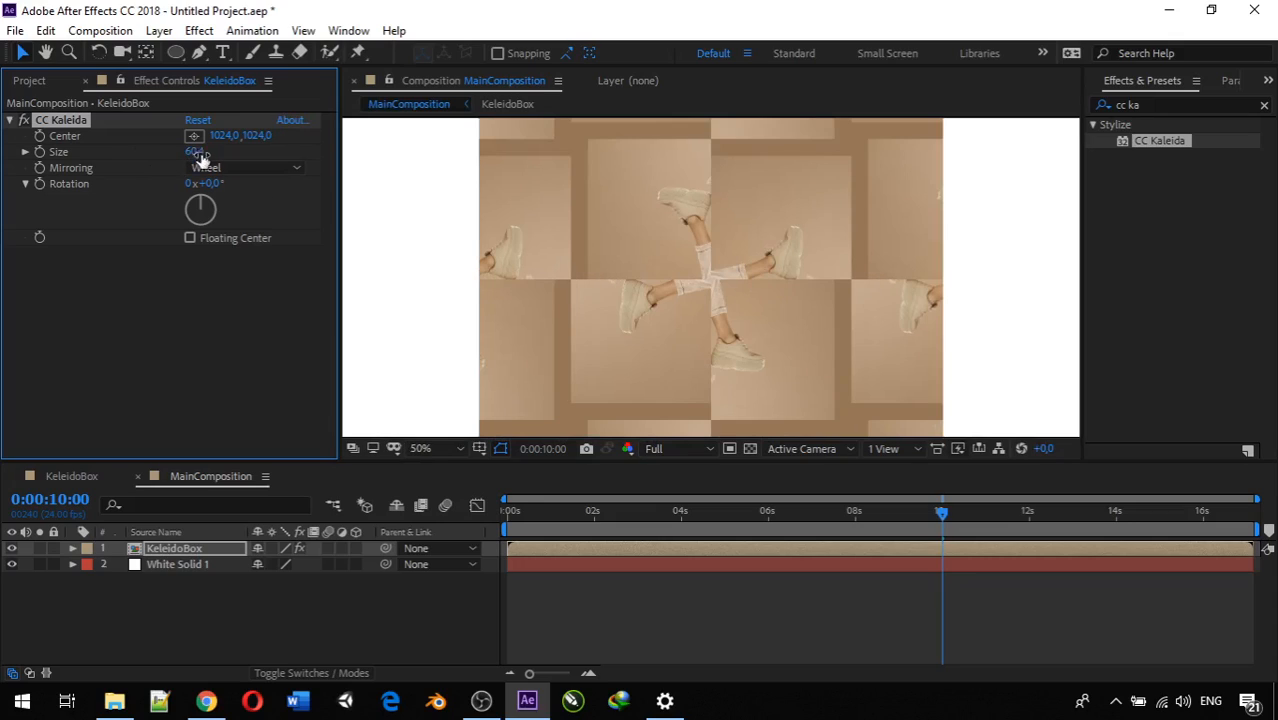
{"action": "key", "text": "space"}
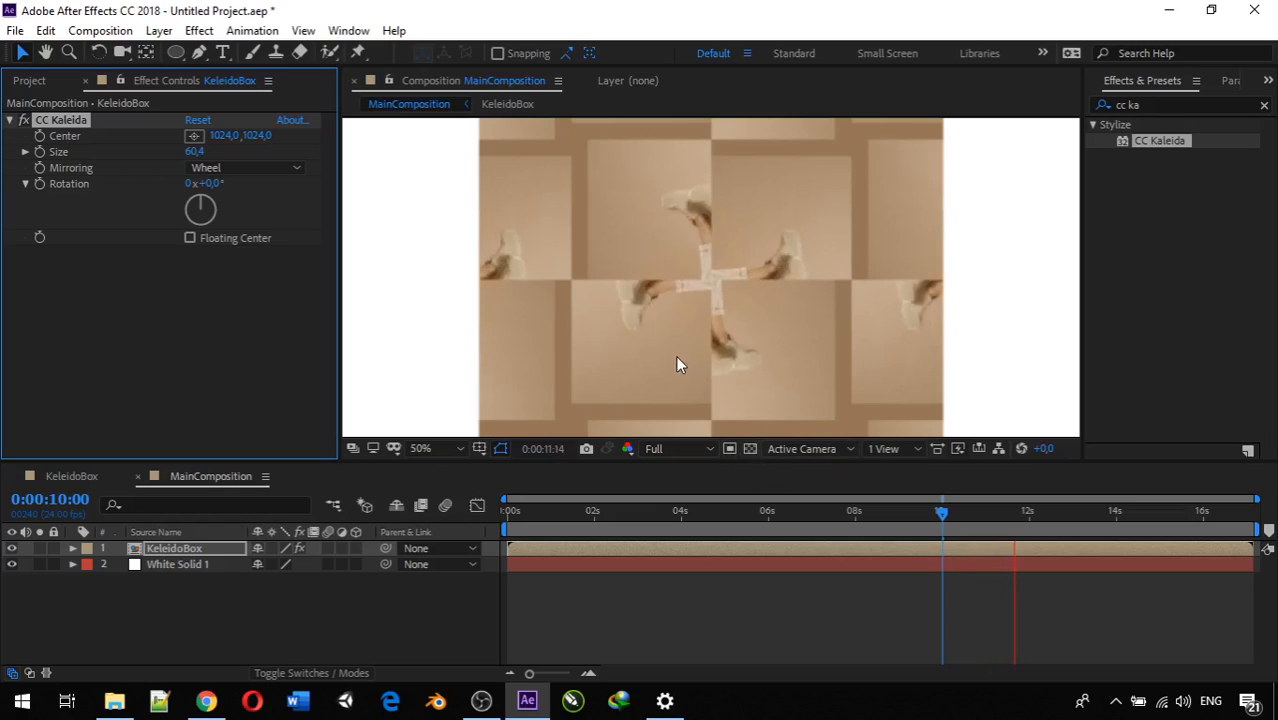
{"action": "scroll", "coordinate": [671, 351], "scroll_direction": "down", "scroll_amount": 1}
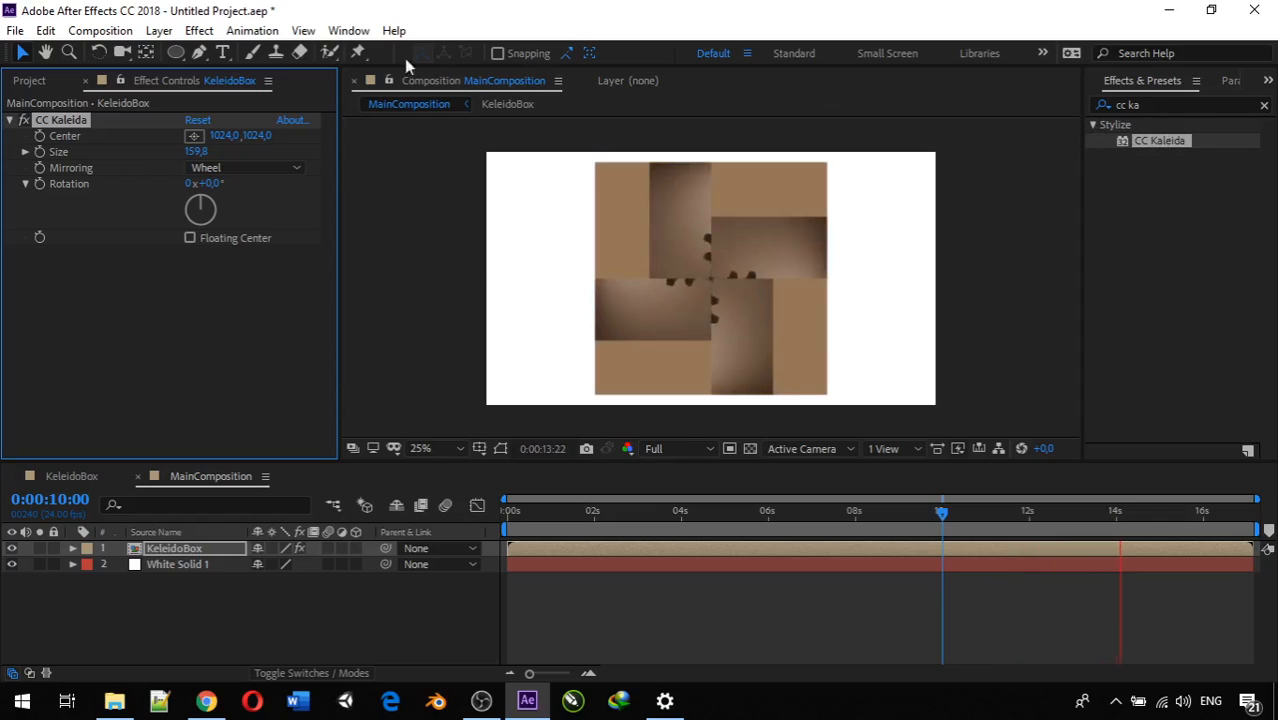
Open Kaleidoscope Footage.mp4 in the Footage viewer and play it to review the dancer's movement.
{"action": "left_click", "coordinate": [195, 137]}
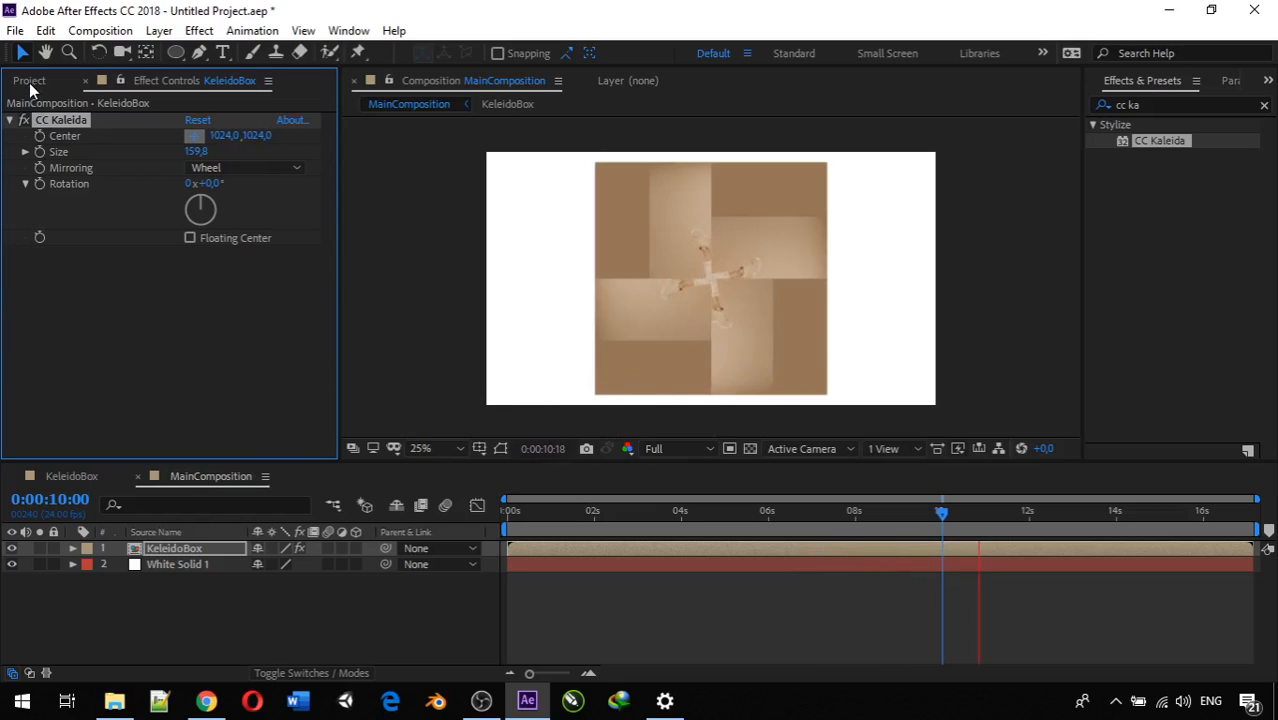
{"action": "left_click", "coordinate": [29, 80]}
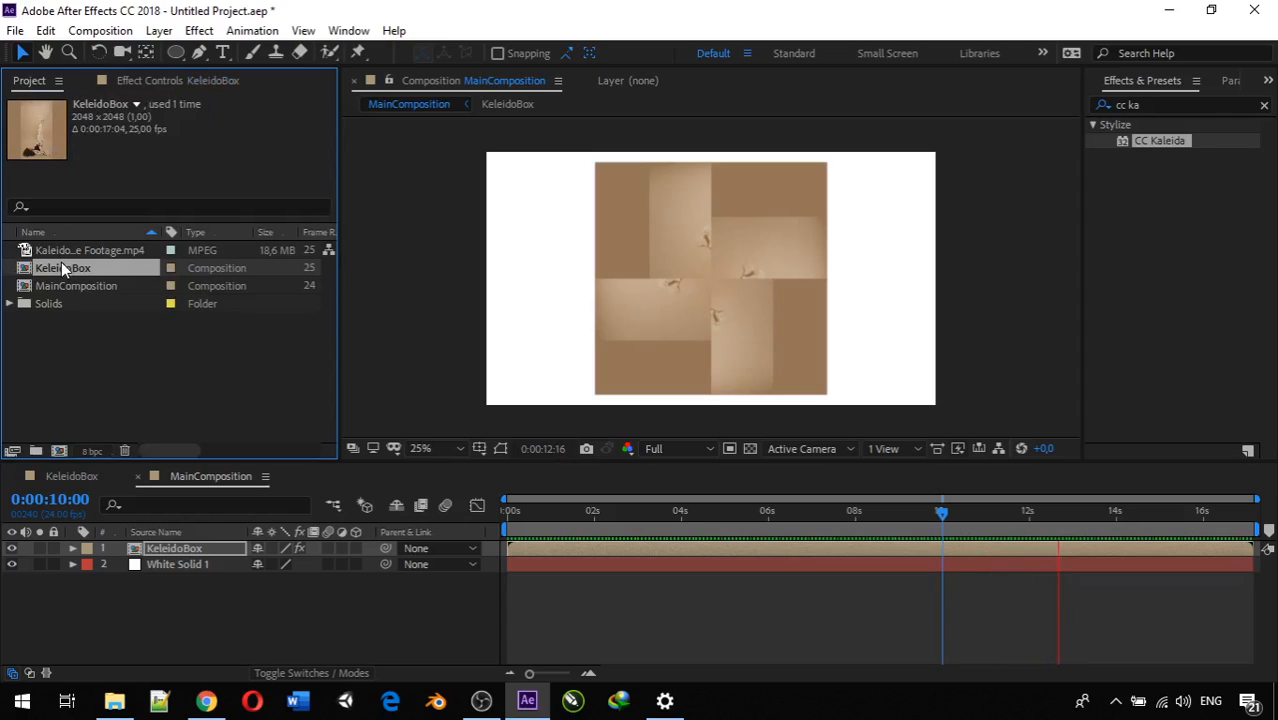
{"action": "mouse_move", "coordinate": [74, 249]}
{"action": "left_mouse_down"}
{"action": "mouse_move", "coordinate": [82, 367]}
{"action": "mouse_move", "coordinate": [140, 610]}
{"action": "mouse_move", "coordinate": [85, 250]}
{"action": "left_mouse_up"}
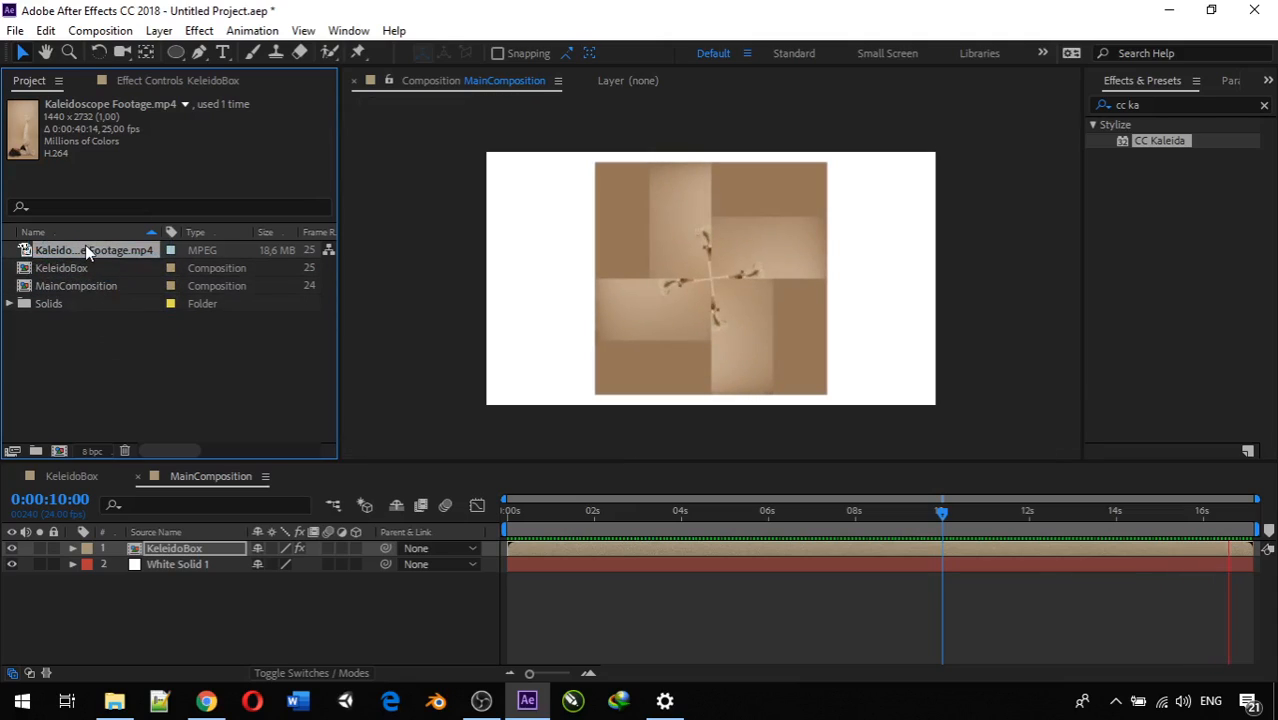
{"action": "double_click", "coordinate": [85, 250]}
{"action": "scroll", "coordinate": [721, 310], "scroll_direction": "down", "scroll_amount": 2}
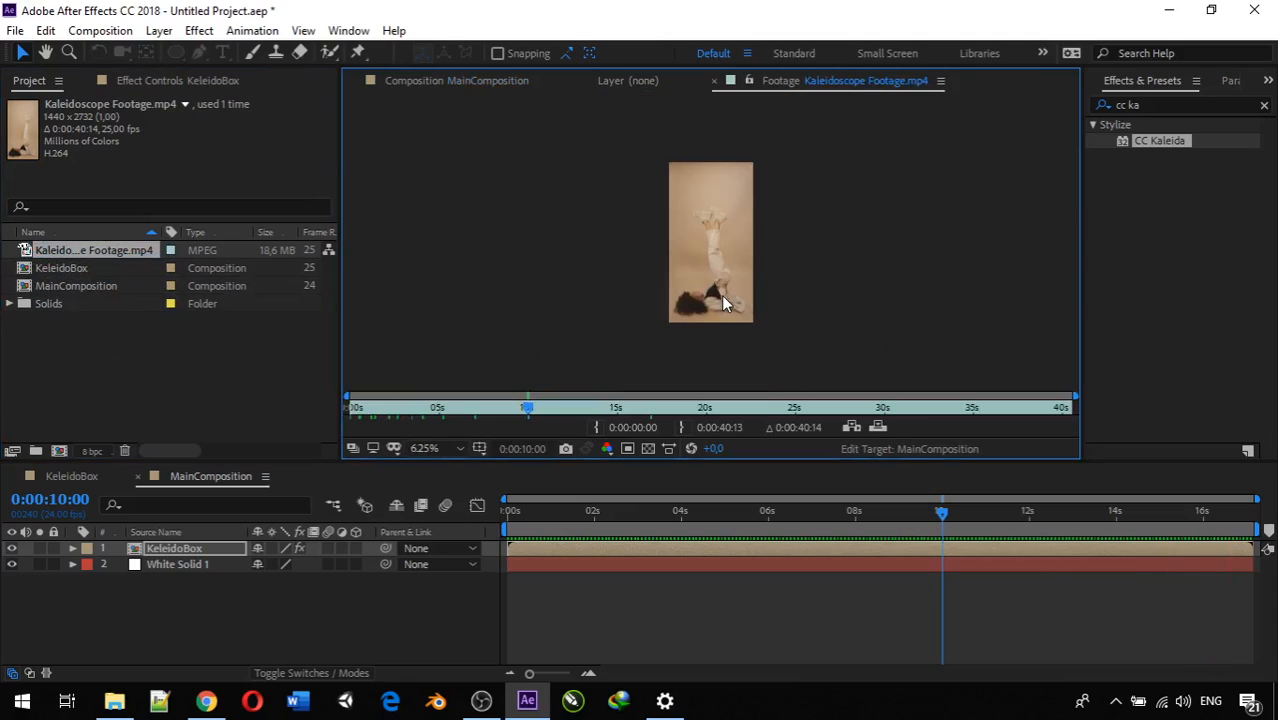
{"action": "scroll", "coordinate": [721, 310], "scroll_direction": "up", "scroll_amount": 1}
{"action": "key", "text": "space"}
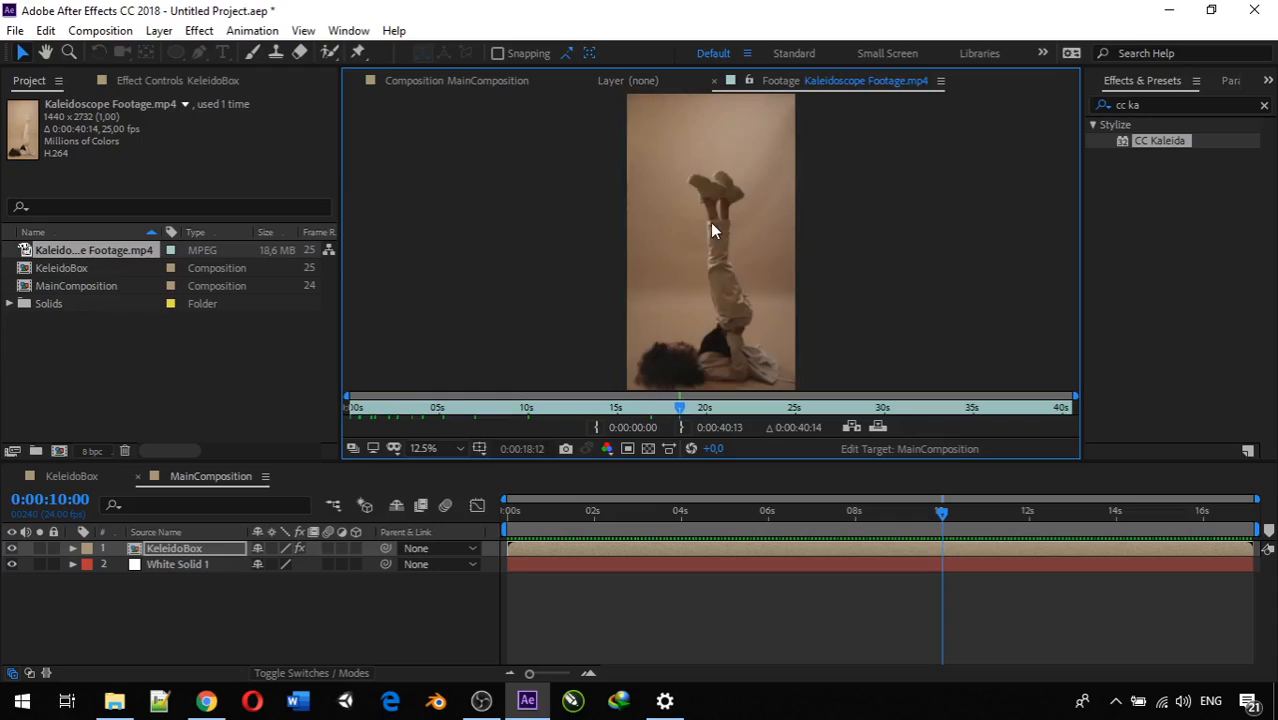
Open the KeleidoBox composition to examine how the footage is placed over the brown solid.
{"action": "double_click", "coordinate": [80, 269]}
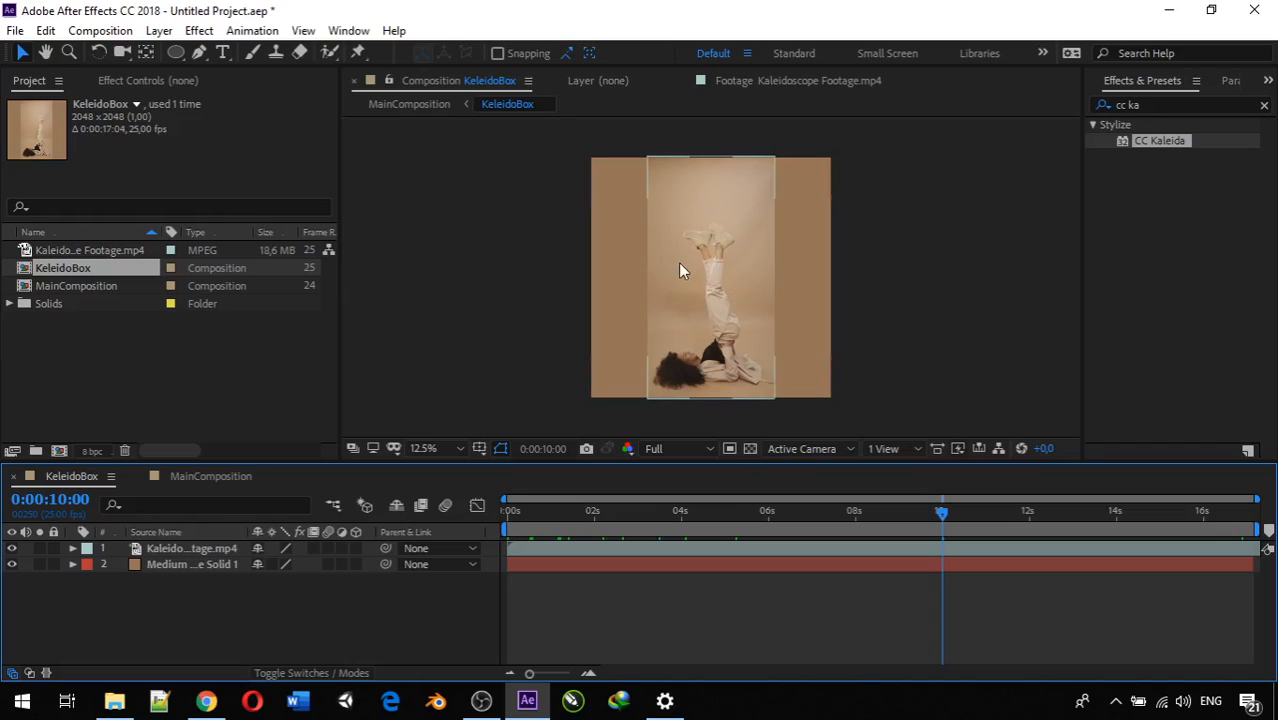
{"action": "left_click", "coordinate": [141, 80]}
{"action": "left_click", "coordinate": [30, 82]}
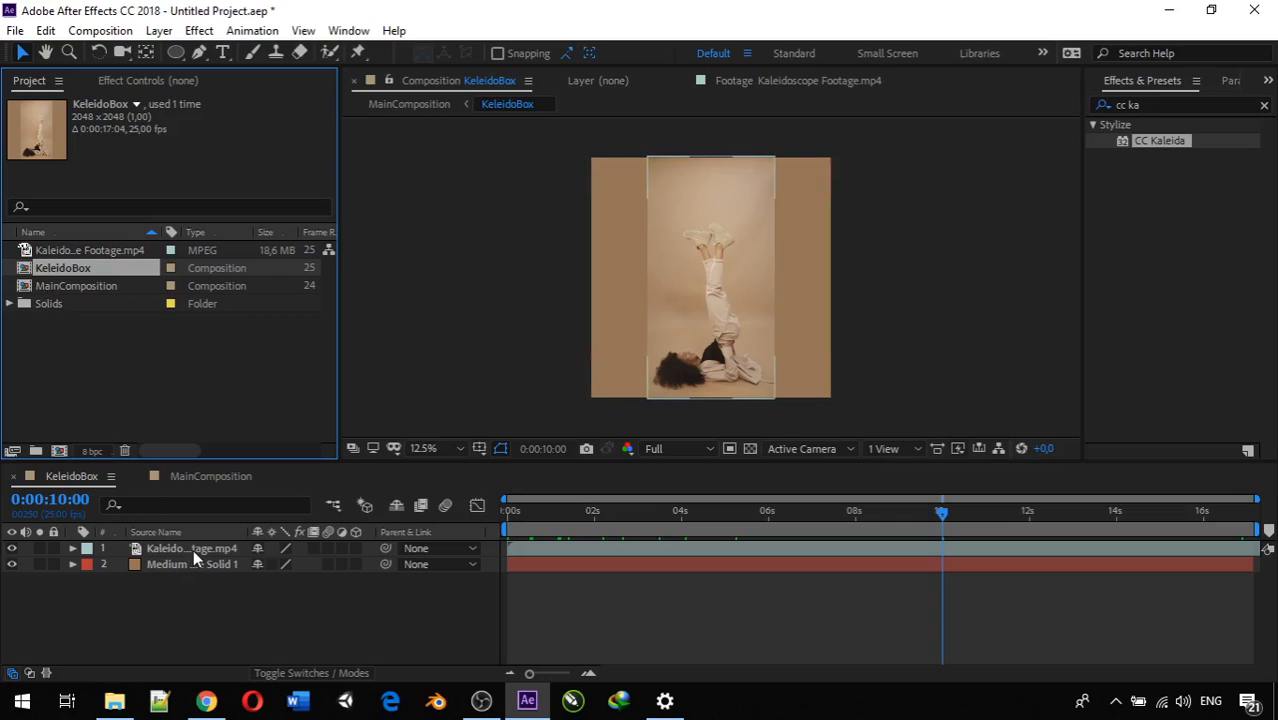
Return to MainComposition and show the effect settings of its KeleidoBox layer.
{"action": "left_click", "coordinate": [50, 285]}
{"action": "double_click", "coordinate": [49, 285]}
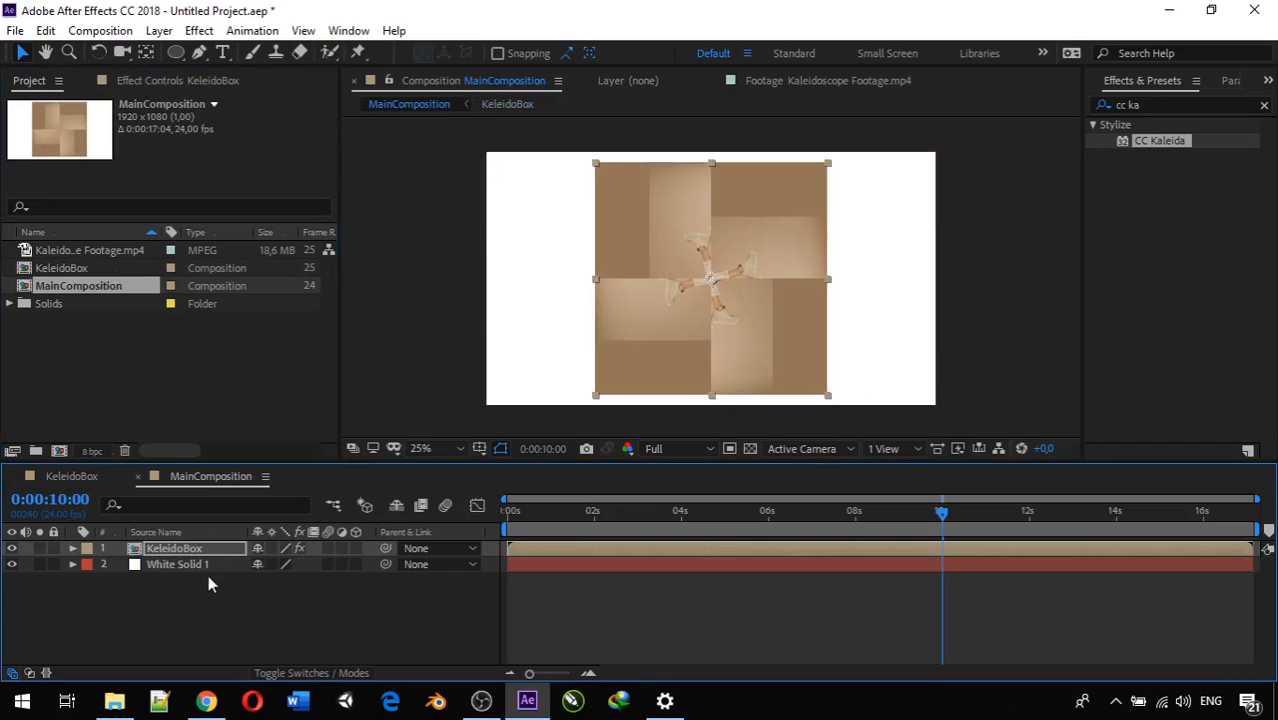
{"action": "left_click", "coordinate": [183, 550]}
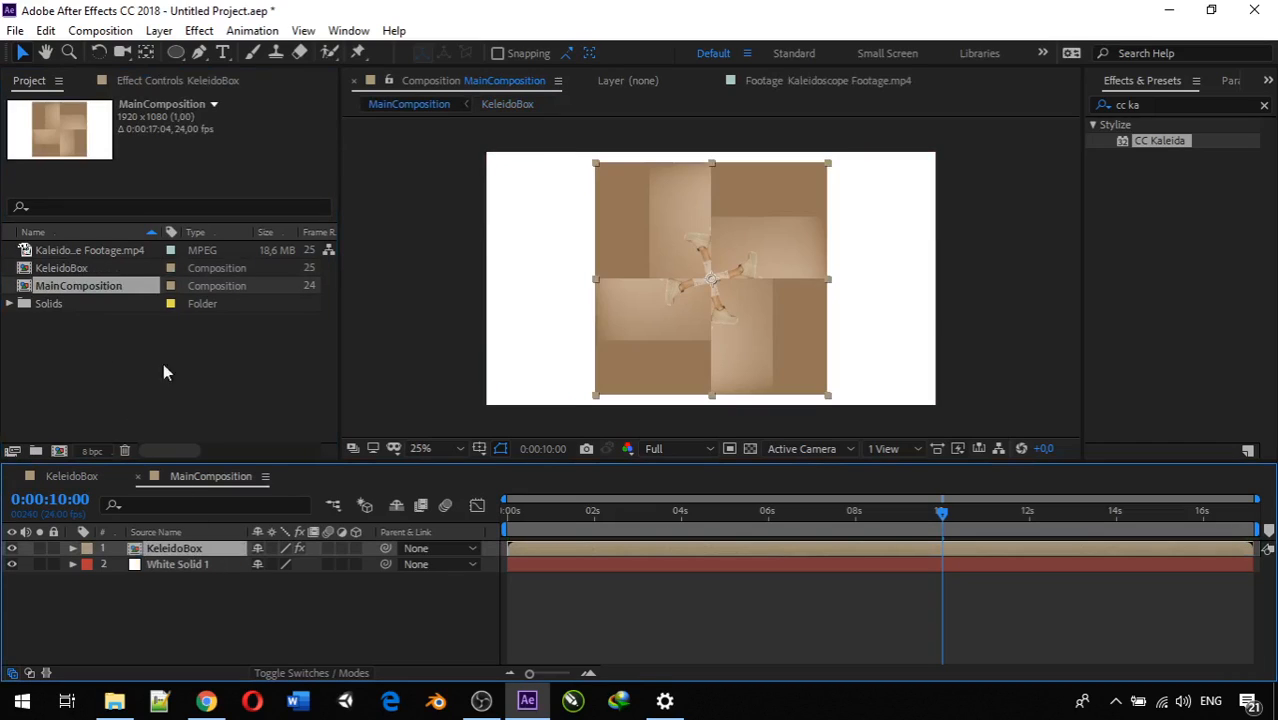
{"action": "left_click", "coordinate": [201, 81]}
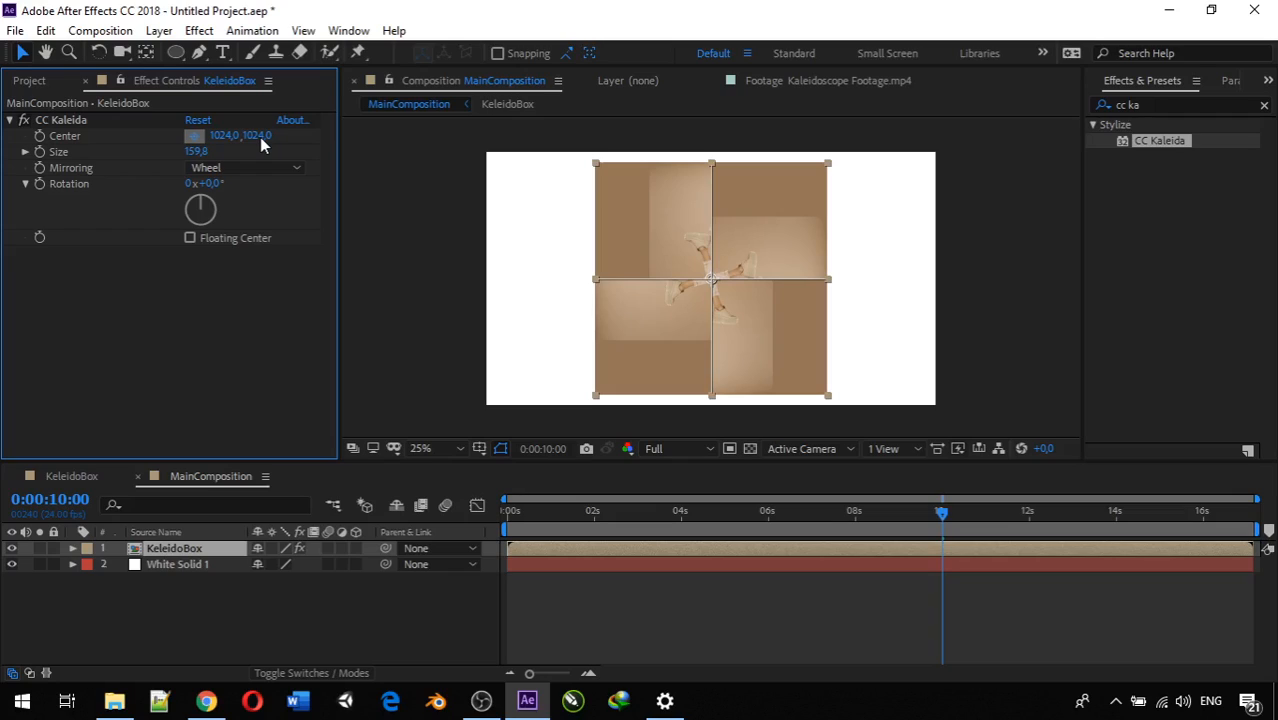
Place the CC Kaleida Center near the lower edge of the KeleidoBox layer, at about 1024, 1915.9.
{"action": "left_click", "coordinate": [192, 135]}
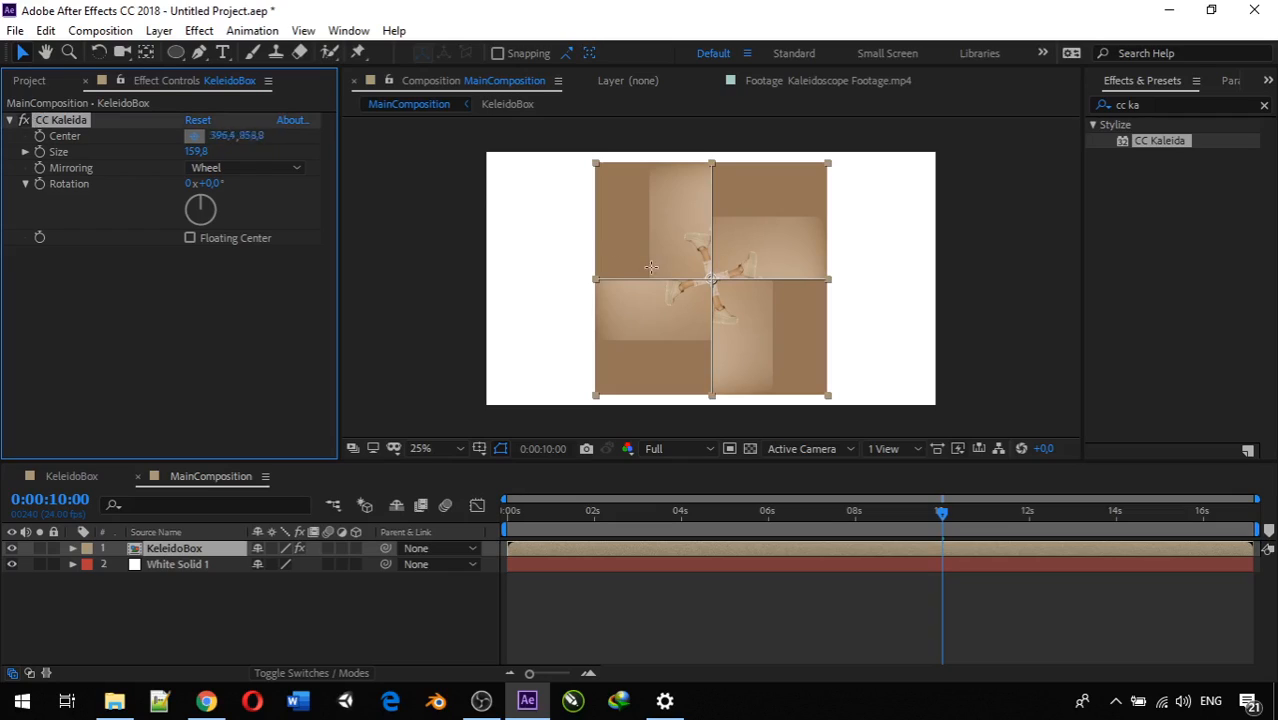
{"action": "left_click", "coordinate": [195, 137]}
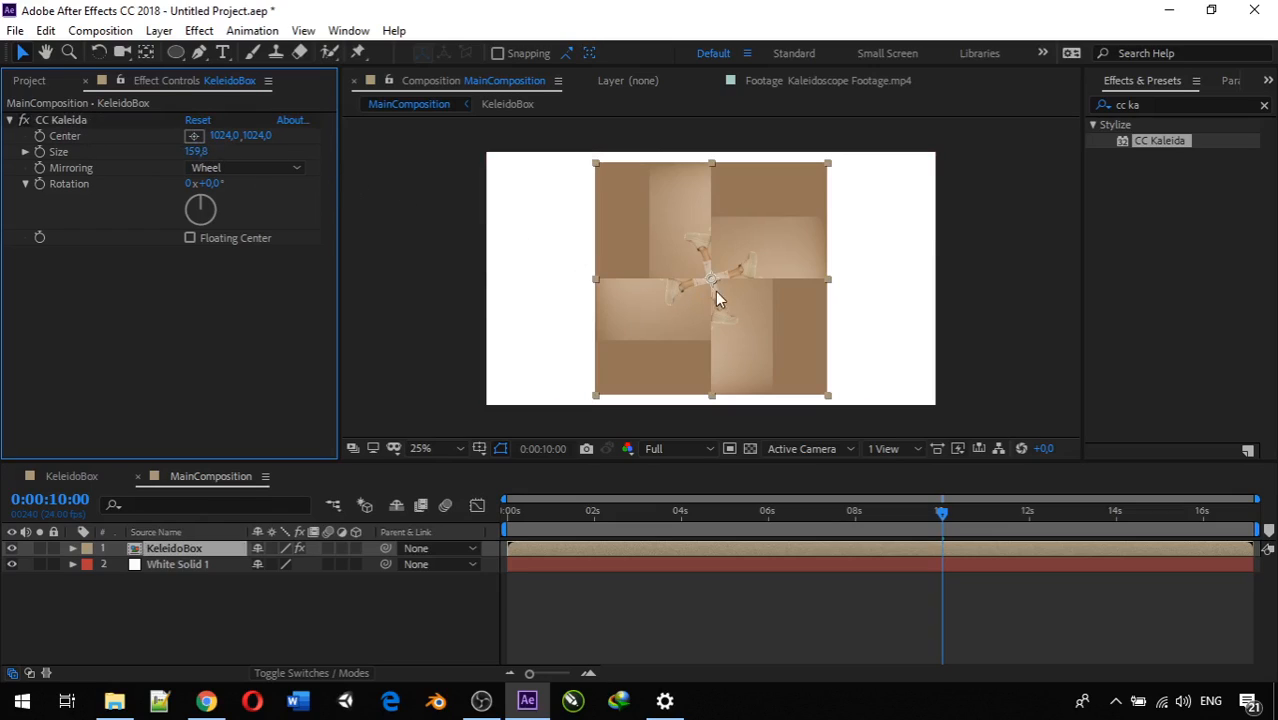
{"action": "left_click", "coordinate": [196, 136]}
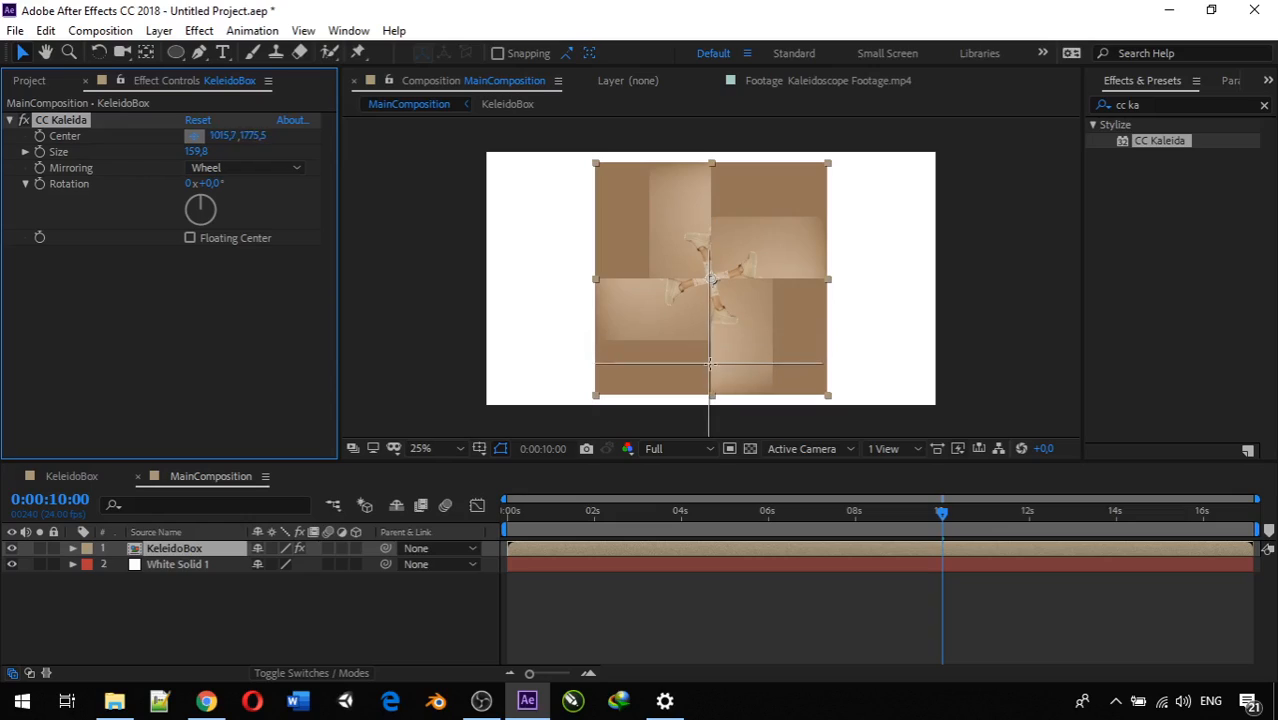
{"action": "left_click", "coordinate": [711, 381]}
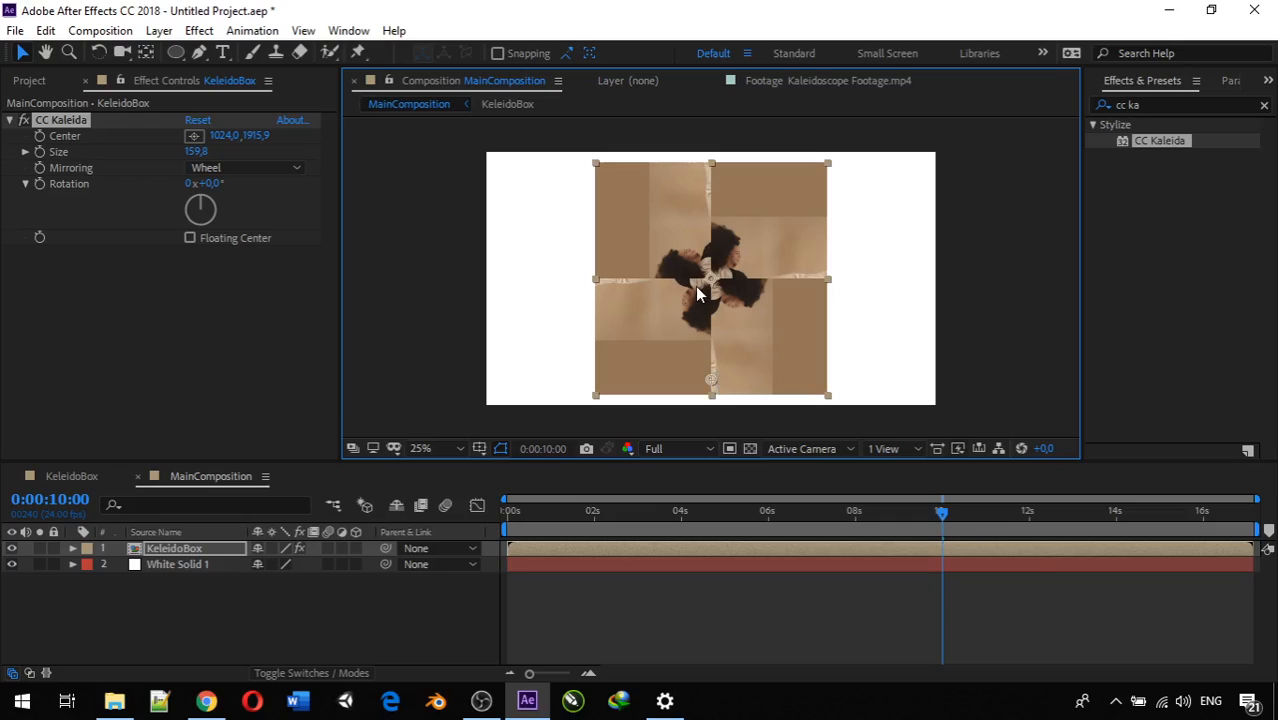
Play MainComposition from its first frame to preview the lowered kaleidoscope center, stopping at 0:00:11:12.
{"action": "scroll", "coordinate": [697, 293], "scroll_direction": "up", "scroll_amount": 4}
{"action": "scroll", "coordinate": [697, 292], "scroll_direction": "down", "scroll_amount": 2}
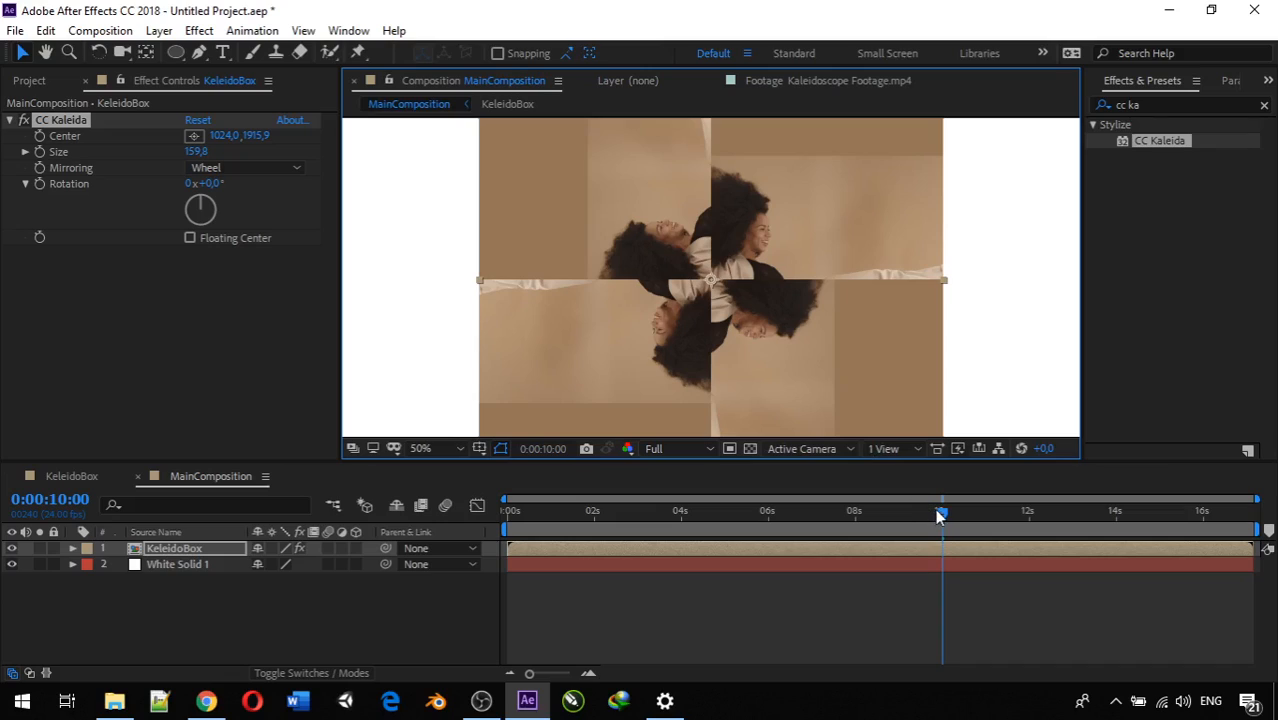
{"action": "left_click_drag", "start_coordinate": [936, 510], "coordinate": [612, 511]}
{"action": "key", "text": "space"}
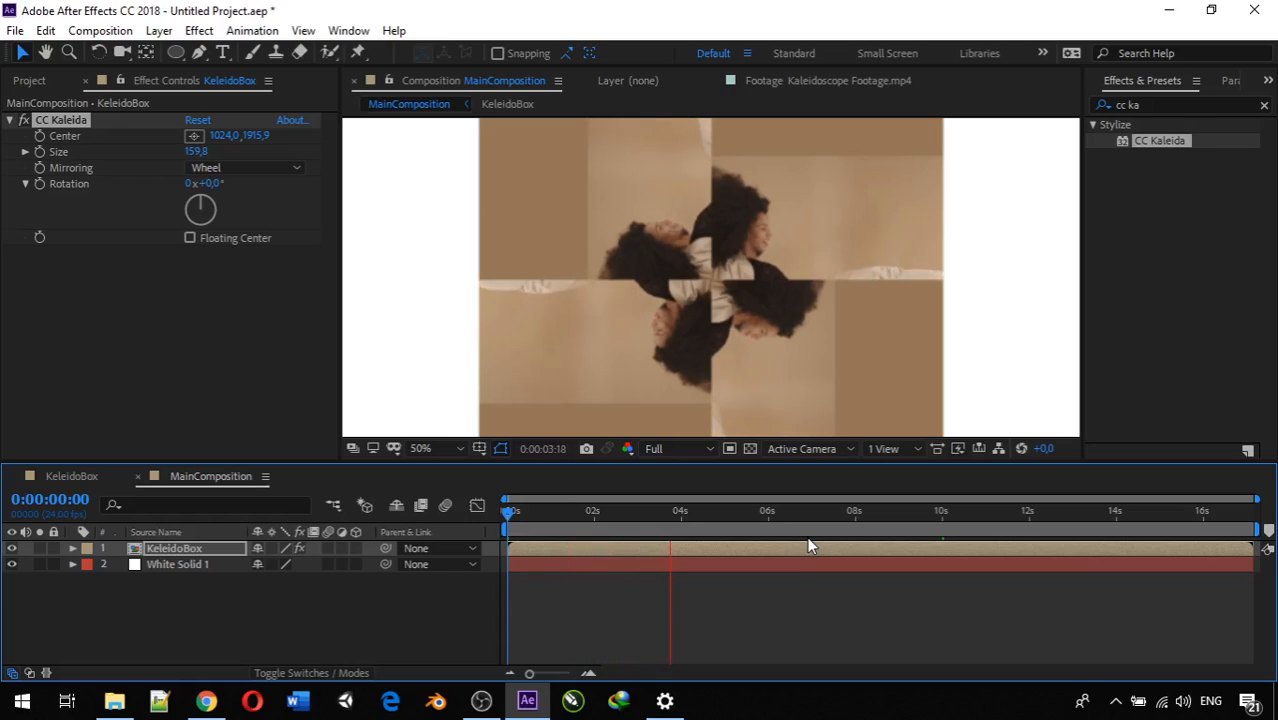
{"action": "key", "text": "slash"}
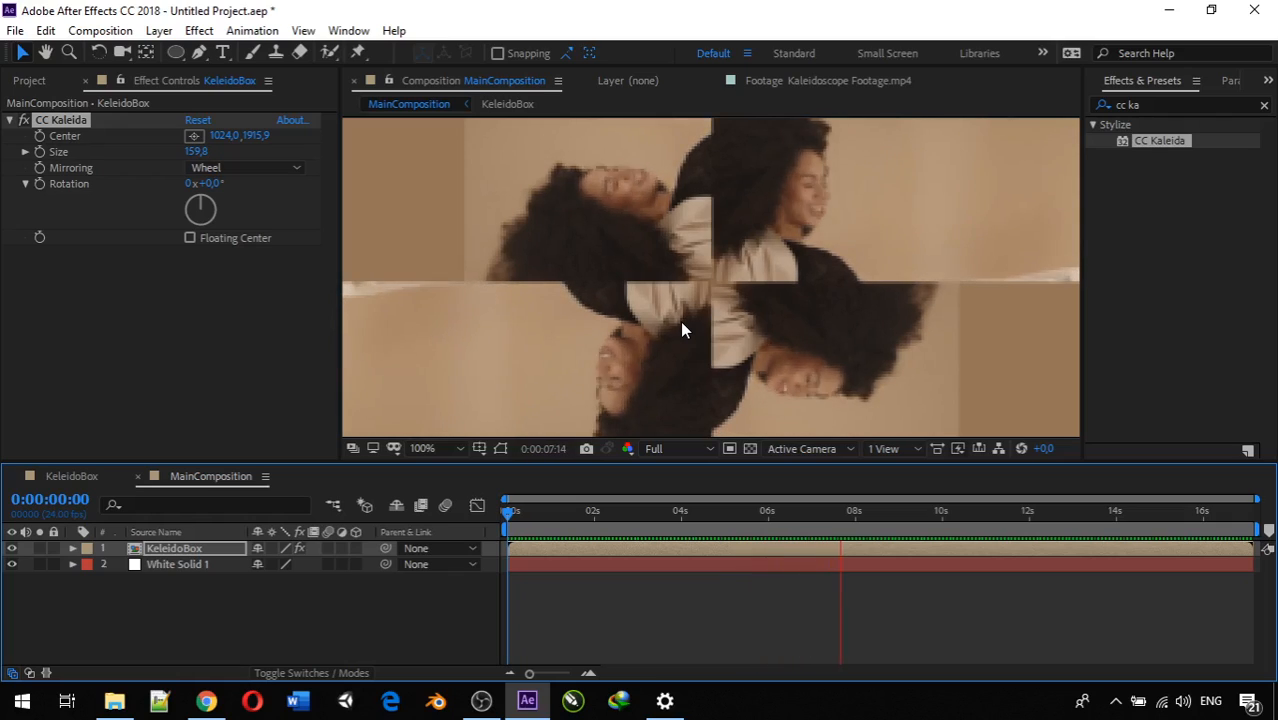
{"action": "key", "text": "comma"}
{"action": "key", "text": "comma"}
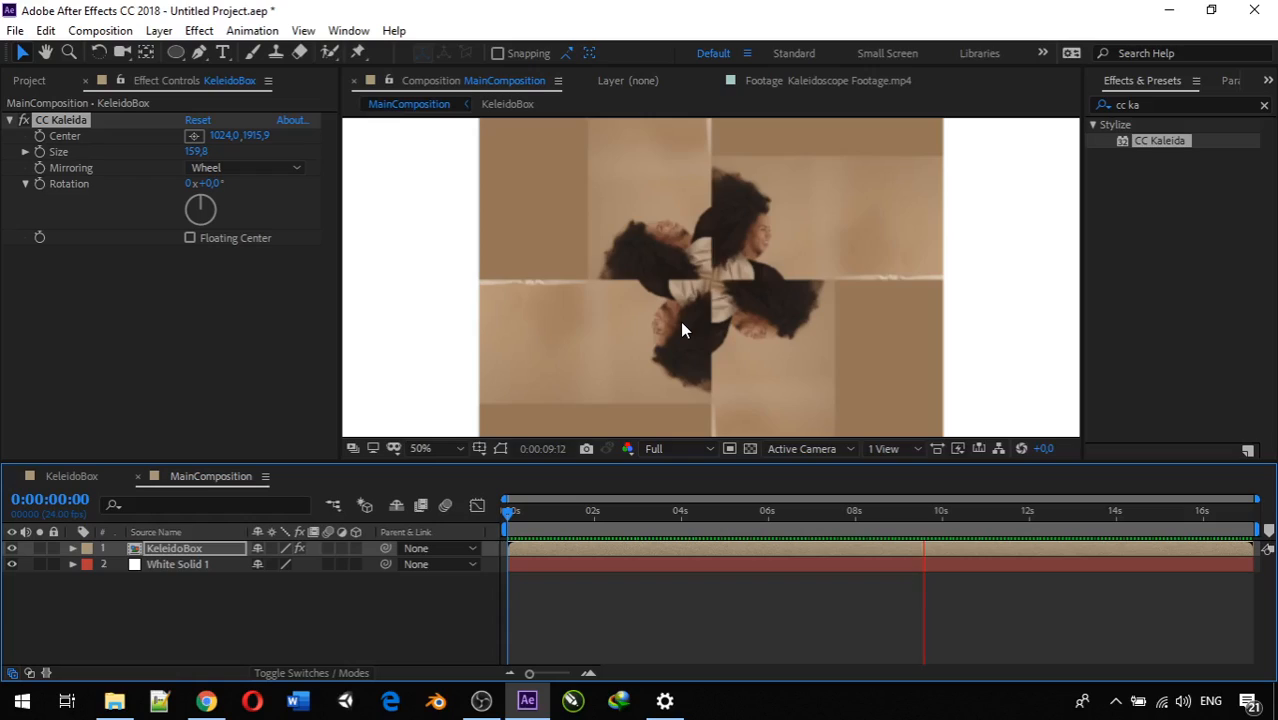
{"action": "key", "text": "space"}
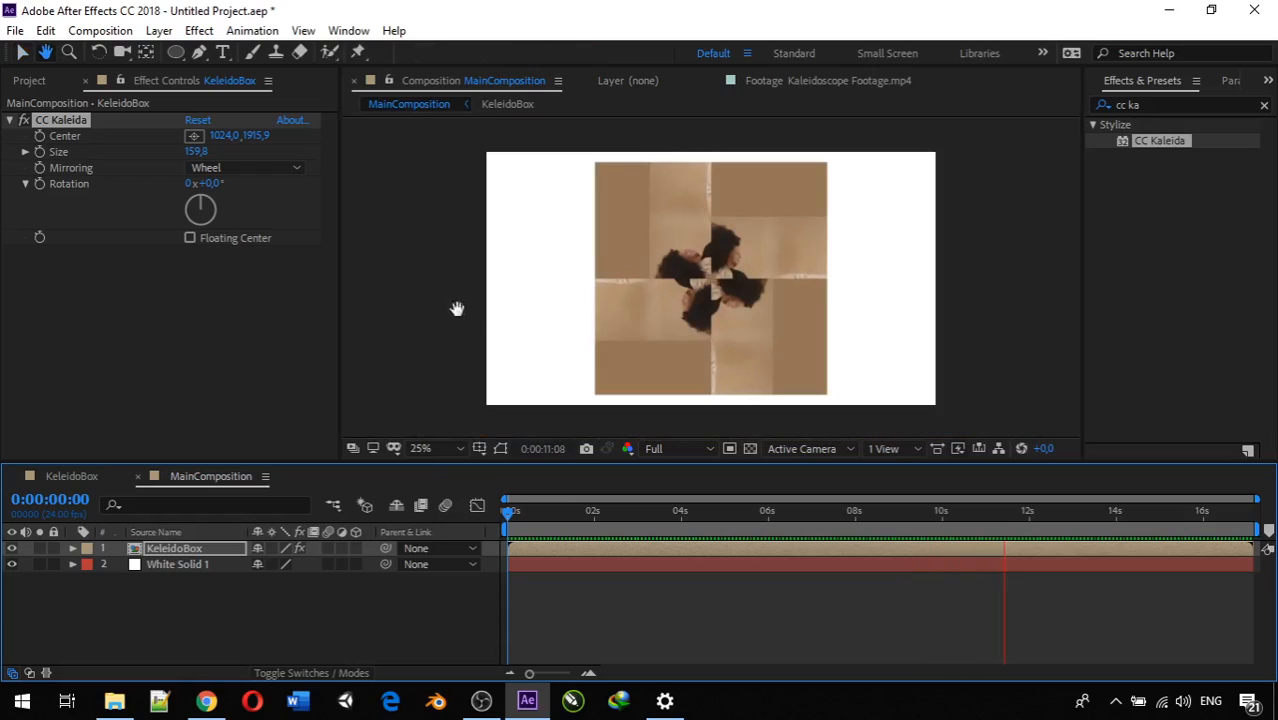
Set the CC Kaleida Mirroring mode to Flower and inspect the pattern up close.
{"action": "left_click", "coordinate": [270, 168]}
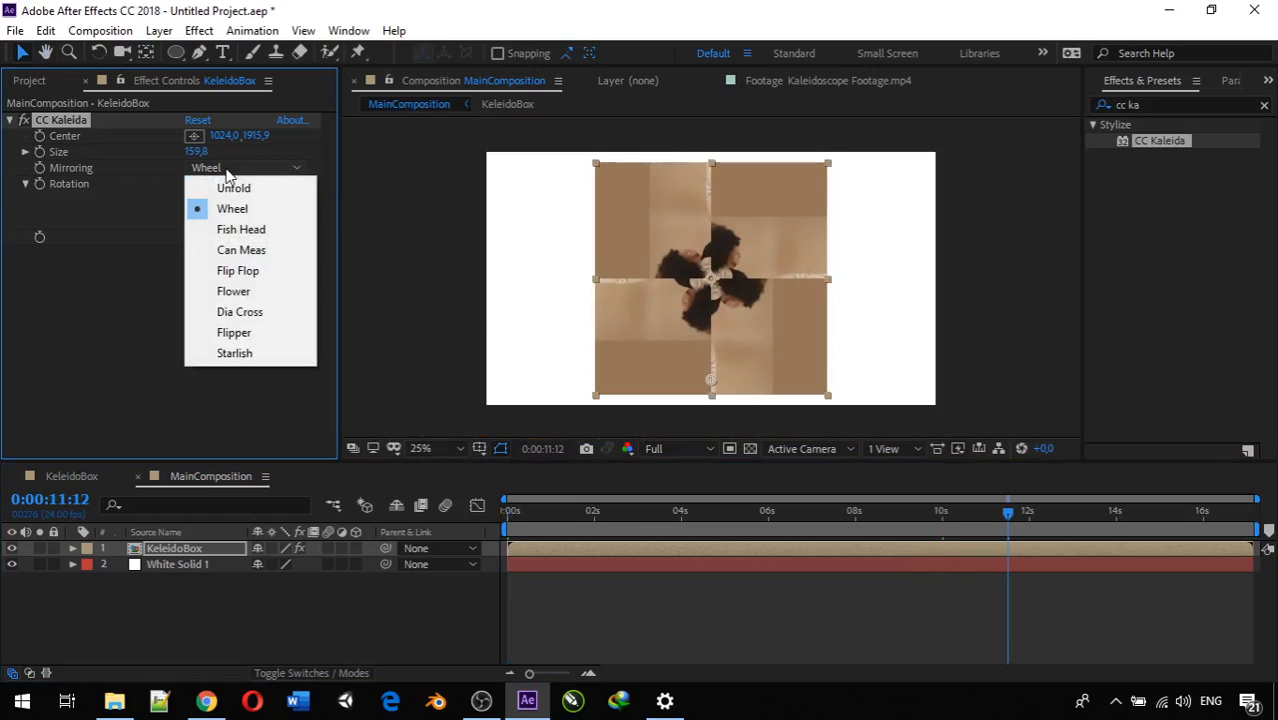
{"action": "left_click", "coordinate": [284, 297]}
{"action": "key", "text": "period"}
{"action": "key", "text": "period"}
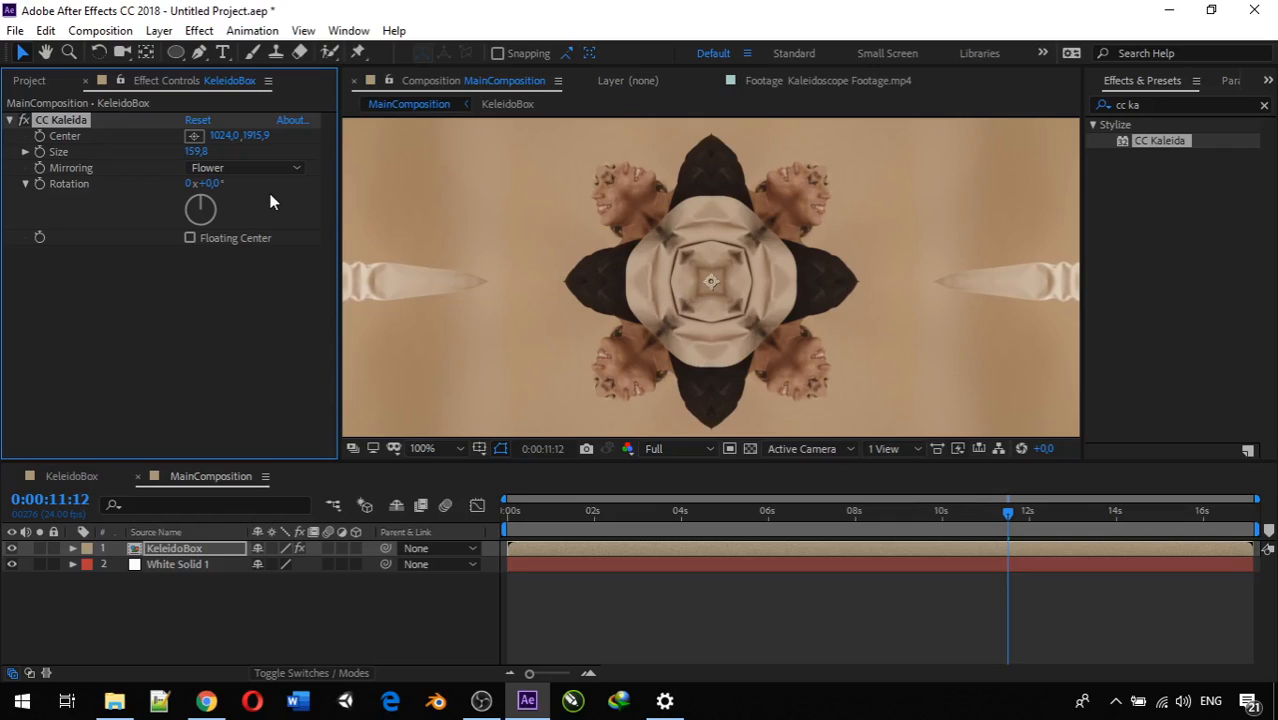
{"action": "key", "text": "comma"}
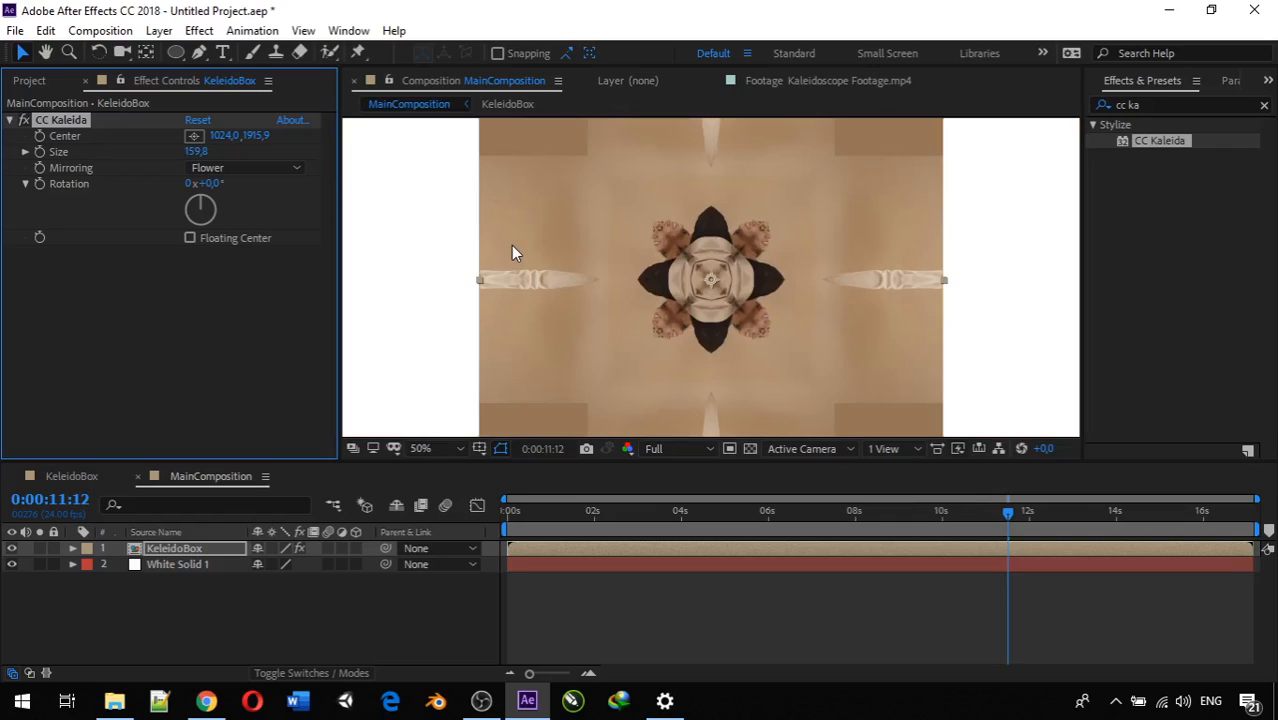
Try a CC Kaleida Center of 854.7, 1593.8, and settle on 1094.2, 1213.9 over the dancer's legs.
{"action": "left_click", "coordinate": [196, 134]}
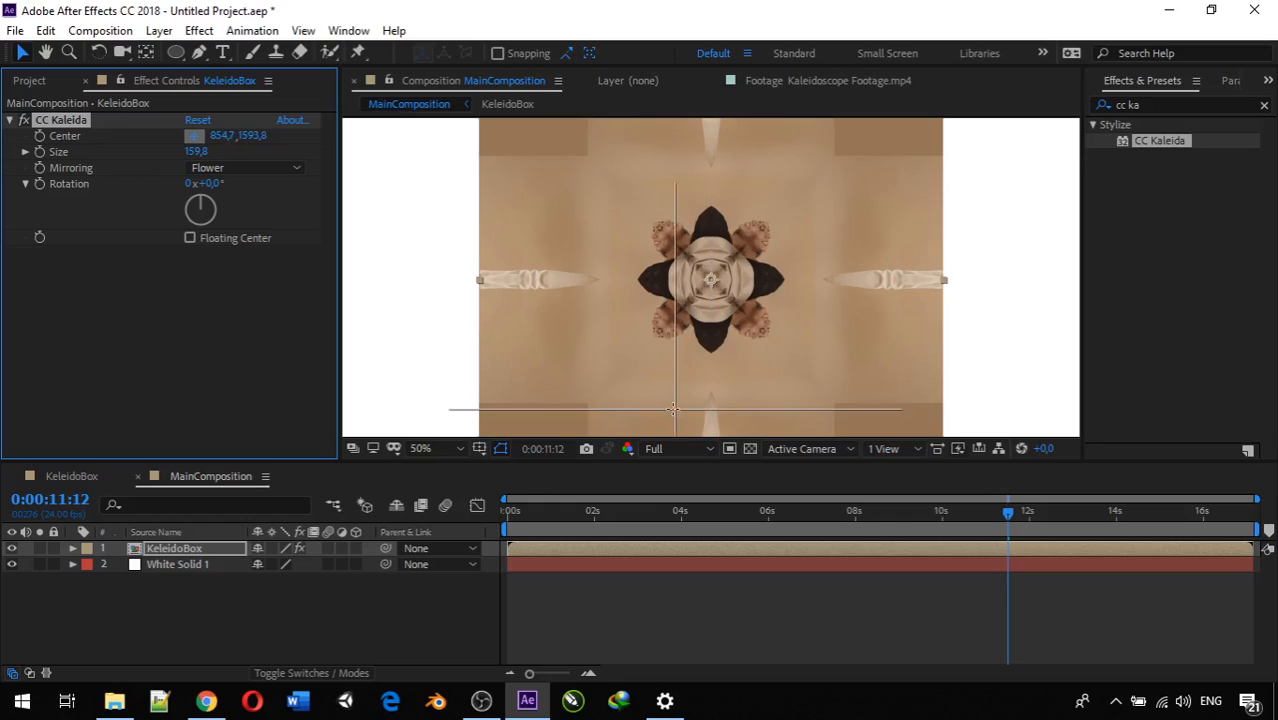
{"action": "left_click", "coordinate": [672, 408]}
{"action": "key", "text": "comma"}
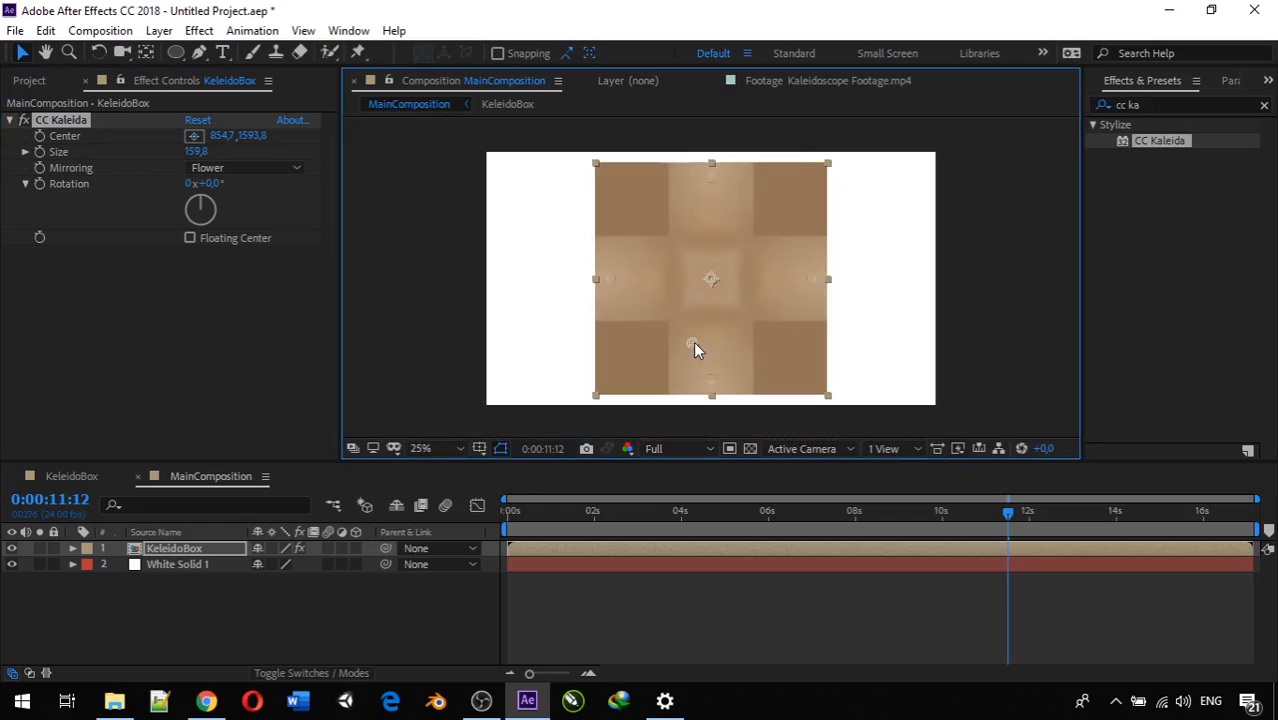
{"action": "left_click_drag", "start_coordinate": [692, 348], "coordinate": [720, 299]}
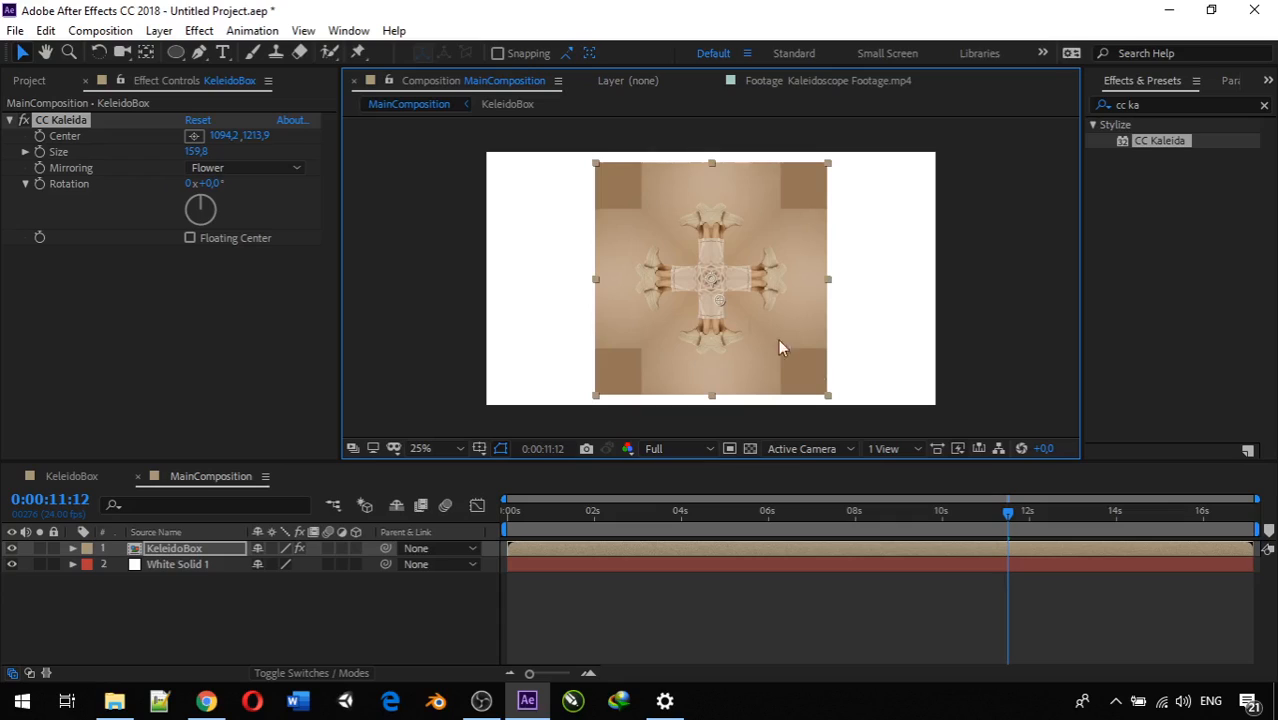
Play MainComposition from its first frame to preview the Flower pattern, leaving the playhead at 0:00:00:22.
{"action": "key", "text": "period"}
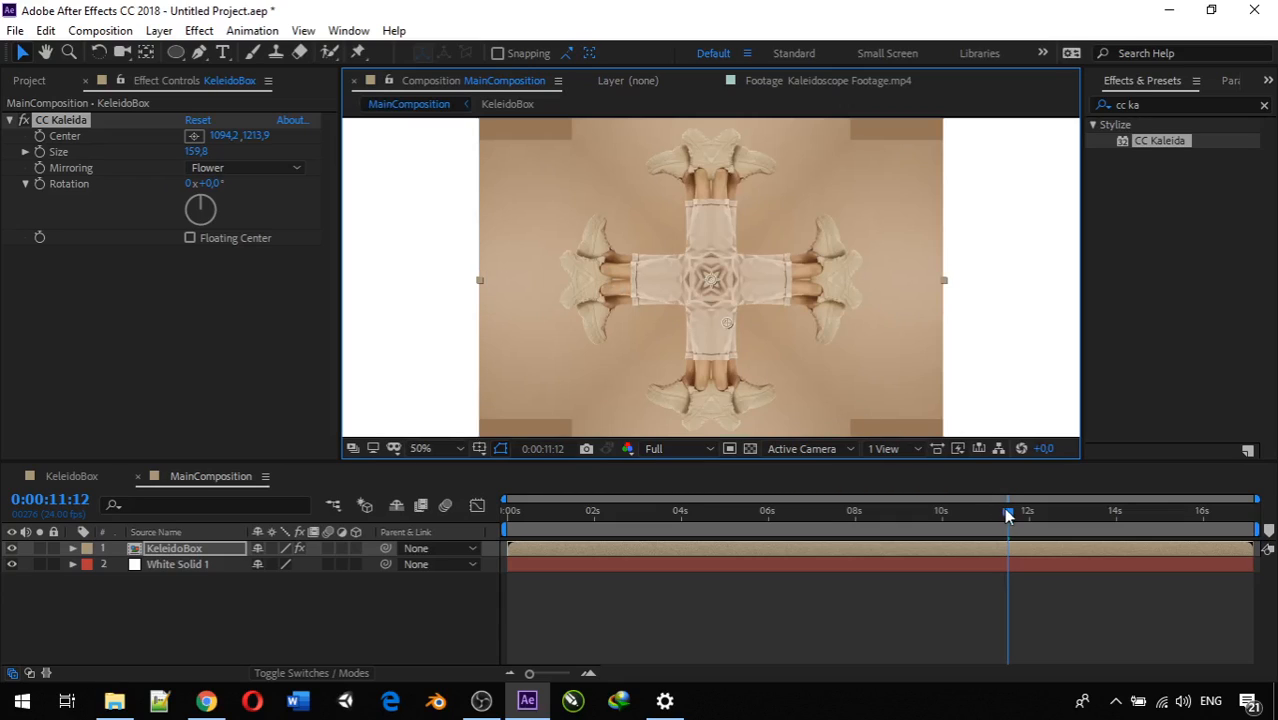
{"action": "left_click_drag", "start_coordinate": [1008, 515], "coordinate": [403, 484]}
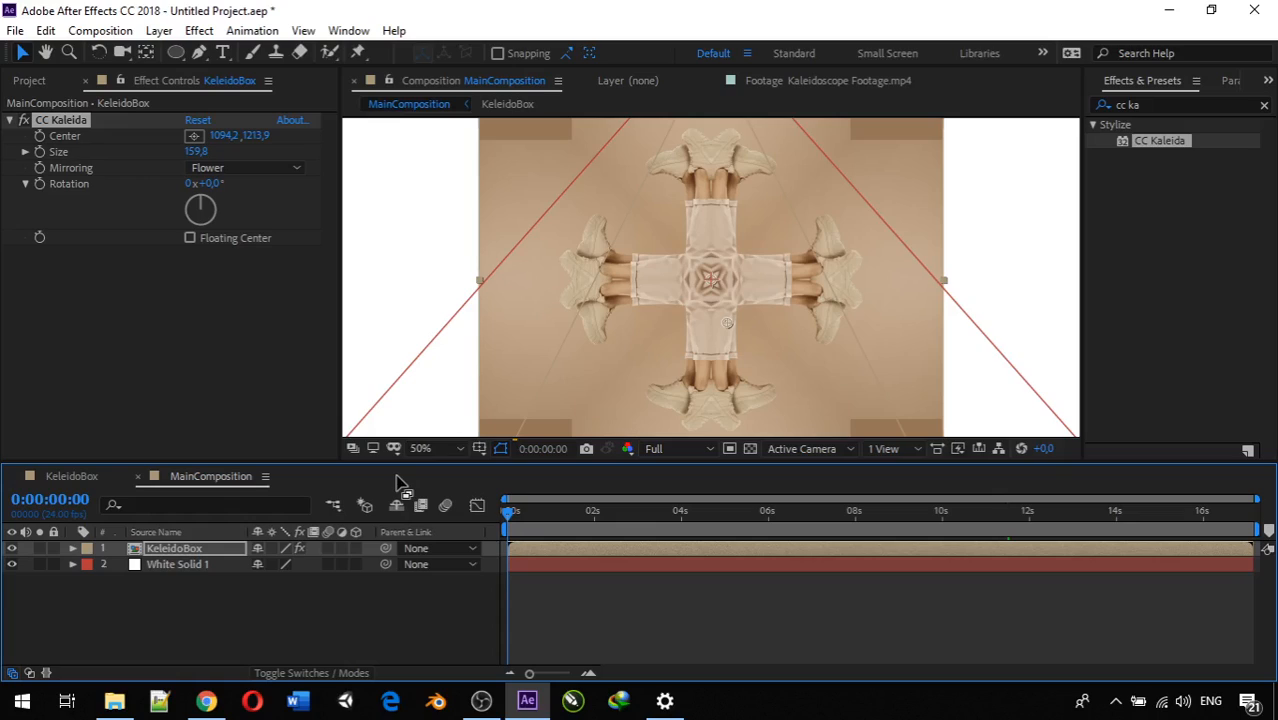
{"action": "key", "text": "space"}
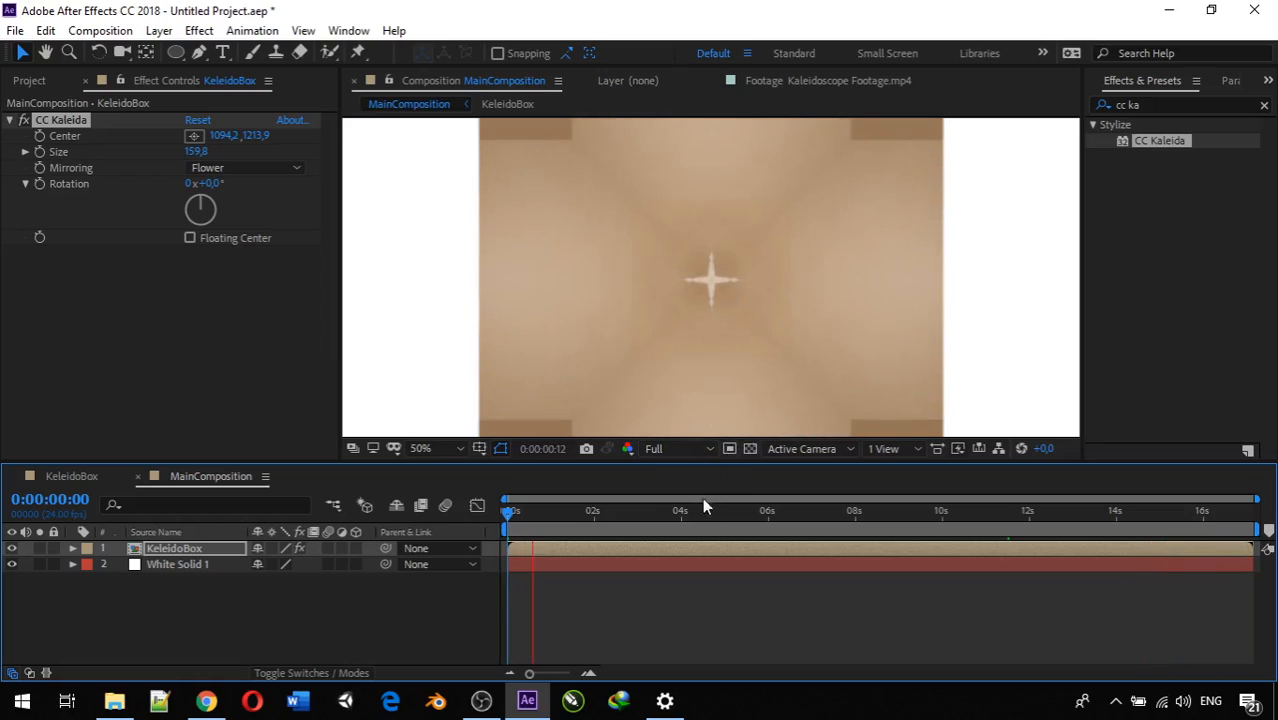
{"action": "key", "text": "space"}
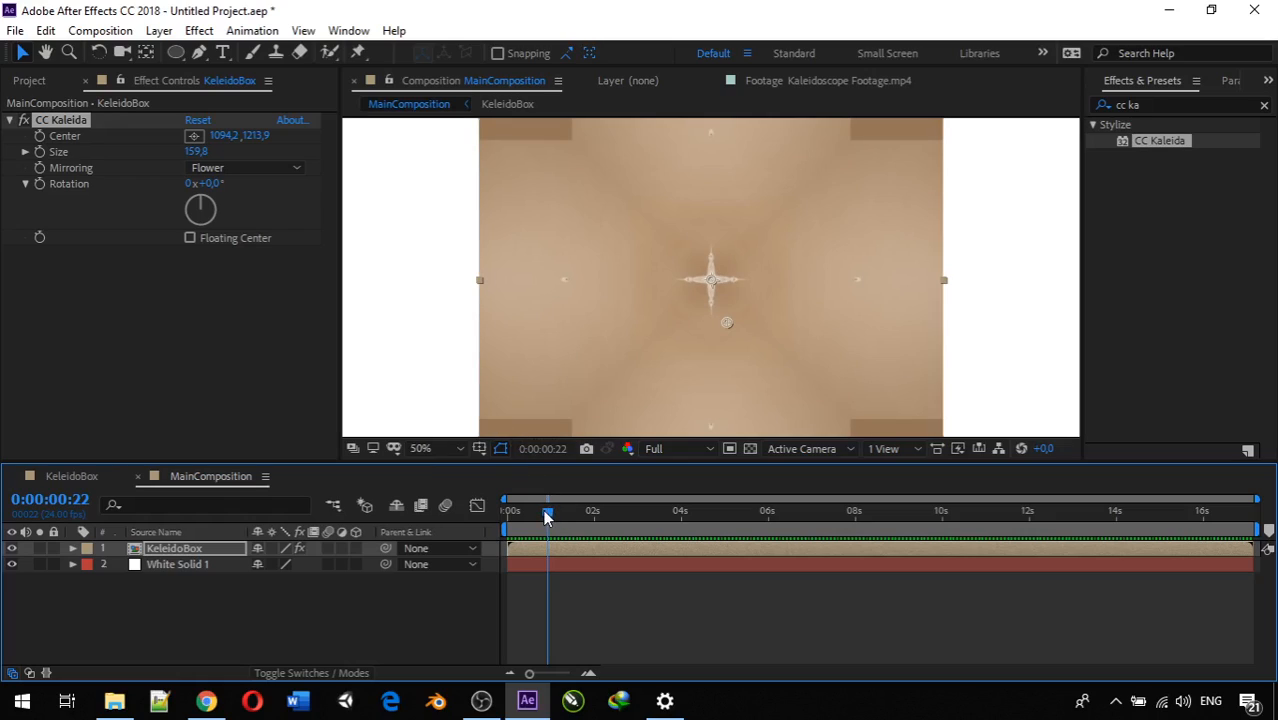
Shift the CC Kaleida Center horizontally to 1036.4, 1213.9 and play the composition from 0:00:00:22.
{"action": "left_click_drag", "start_coordinate": [727, 324], "coordinate": [714, 324]}
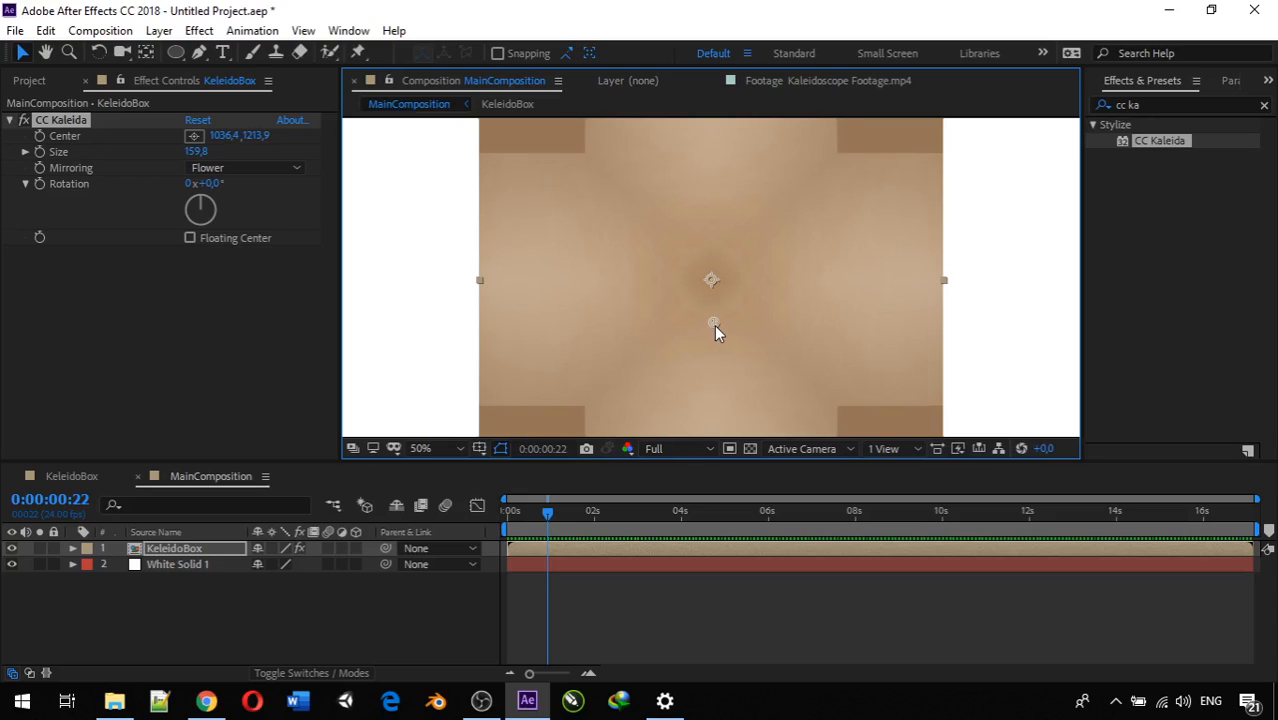
{"action": "key", "text": "space"}
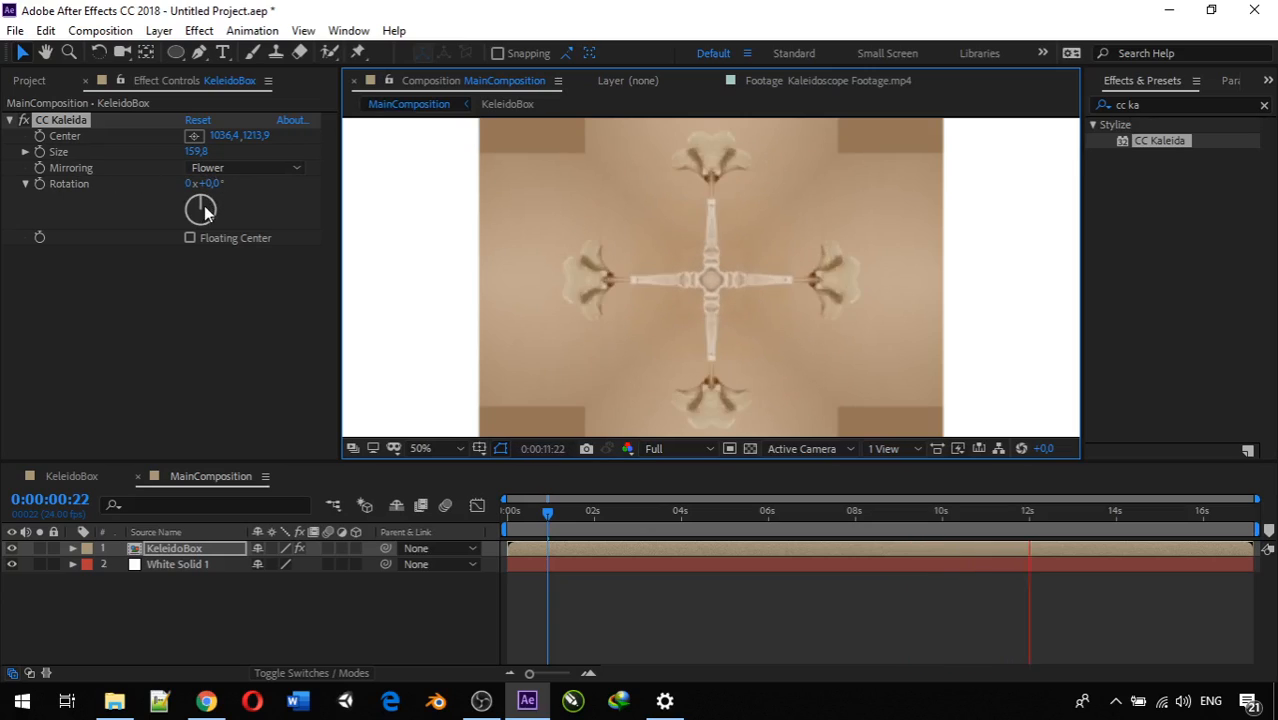
Try CC Kaleida Rotation angles such as 81°, 49° and -232° during playback, and settle on 85°.
{"action": "left_click_drag", "start_coordinate": [203, 198], "coordinate": [213, 206]}
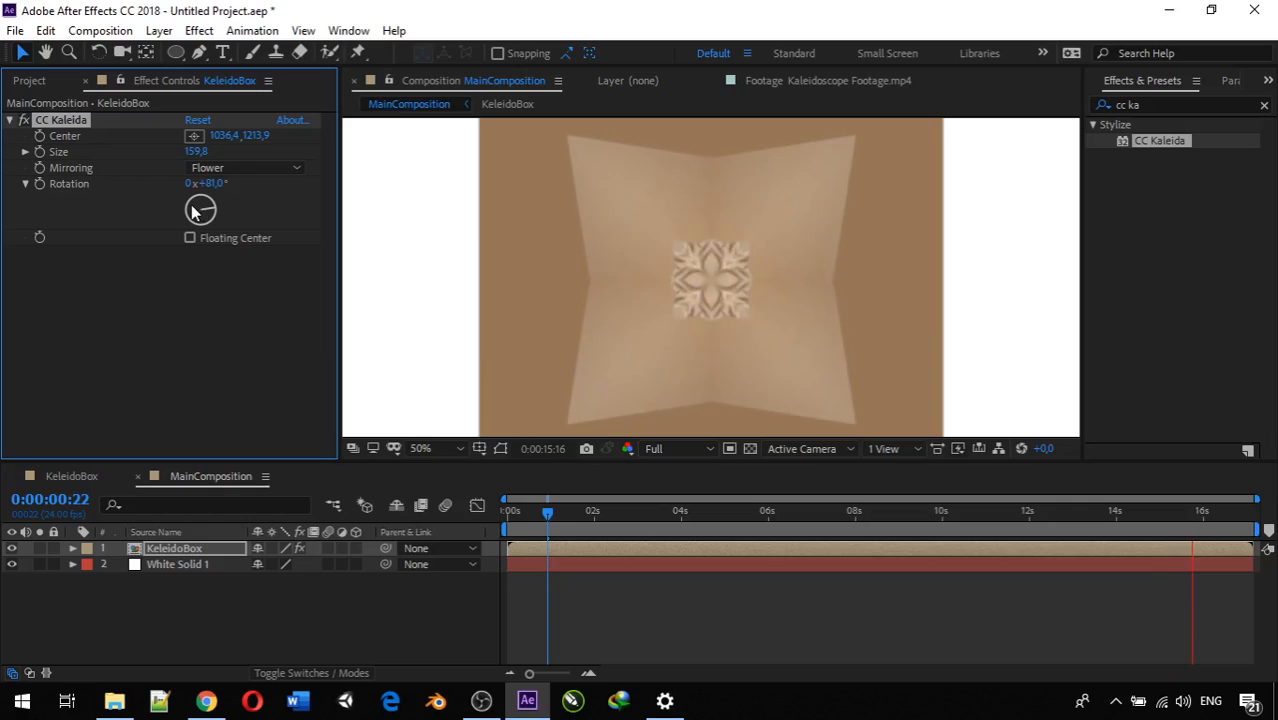
{"action": "left_click_drag", "start_coordinate": [218, 212], "coordinate": [213, 208]}
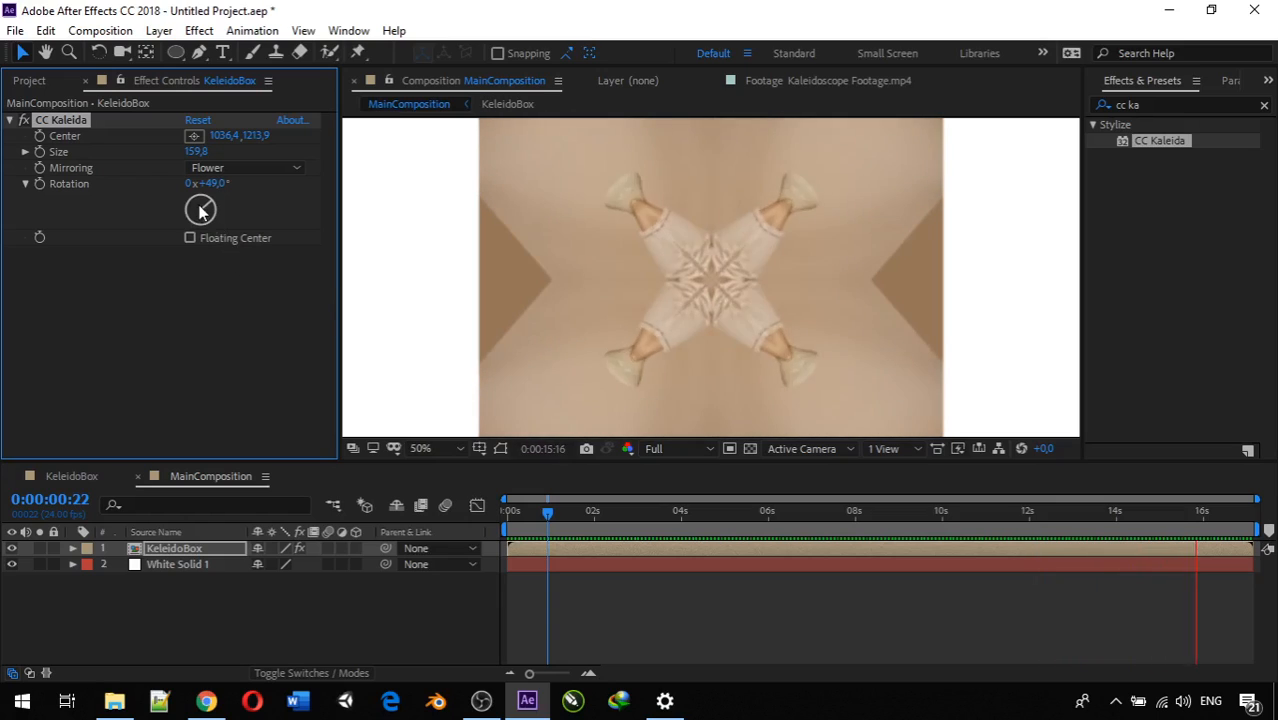
{"action": "left_click_drag", "start_coordinate": [201, 204], "coordinate": [200, 217]}
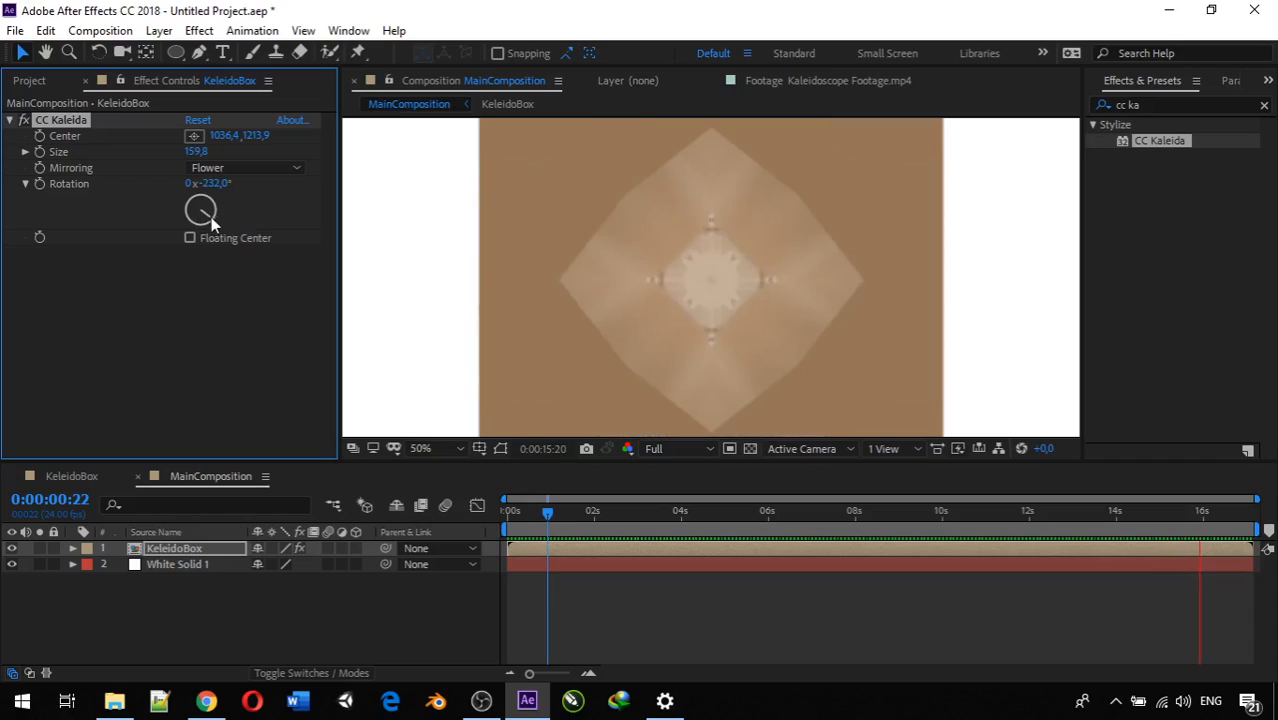
{"action": "left_click", "coordinate": [217, 205]}
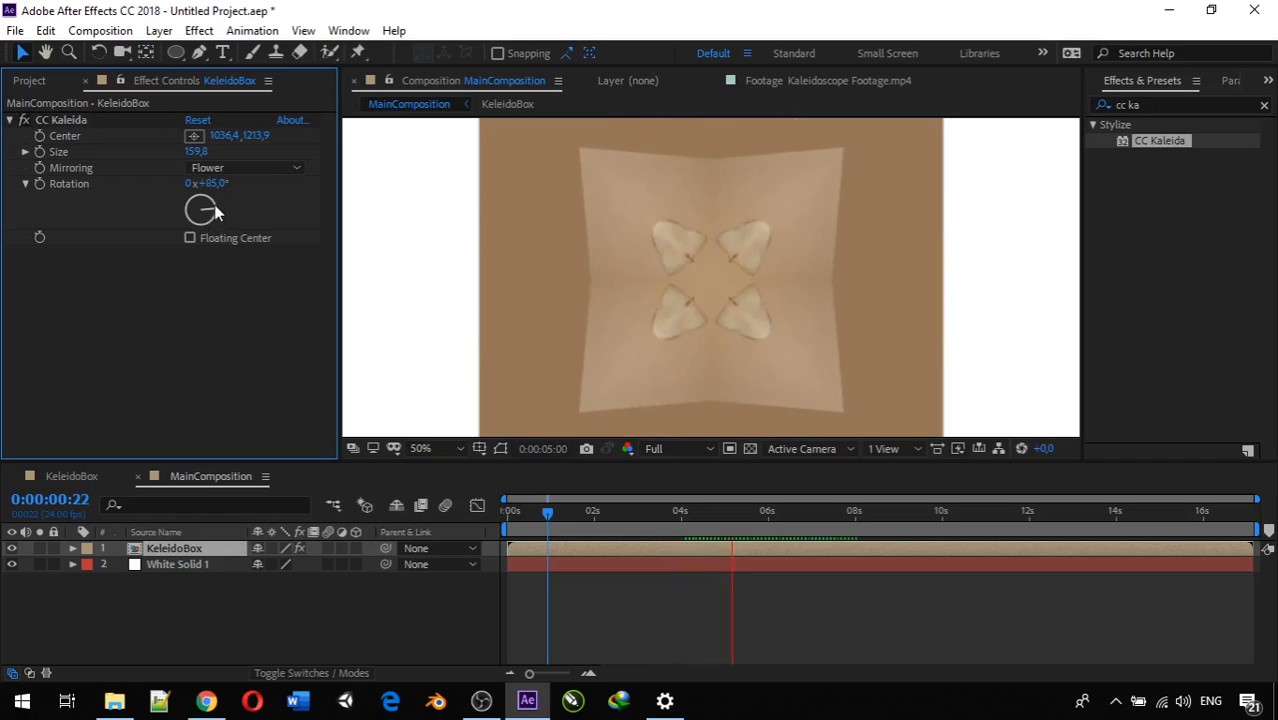
Set the CC Kaleida Rotation to 38° during playback.
{"action": "left_click_drag", "start_coordinate": [214, 206], "coordinate": [218, 203]}
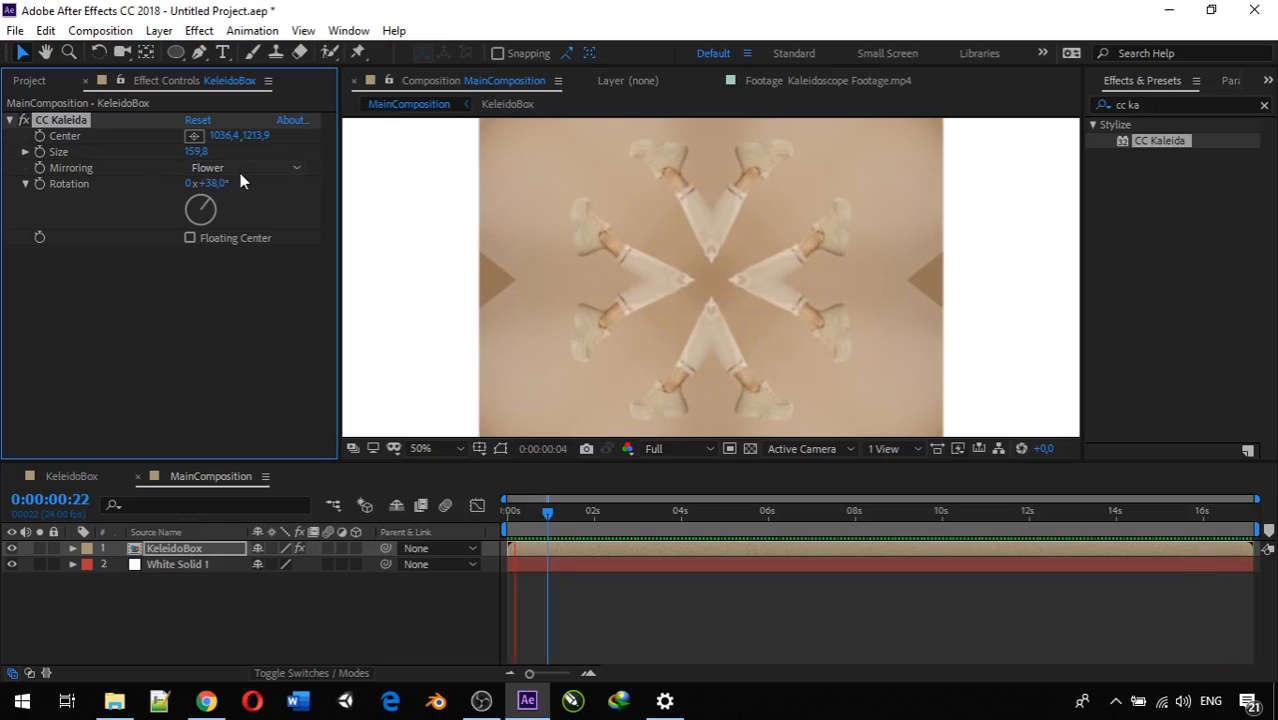
Try the Wheel, Fish Head, Can Meas and Flip Flop mirroring modes of CC Kaleida while the composition plays.
{"action": "left_click", "coordinate": [240, 168]}
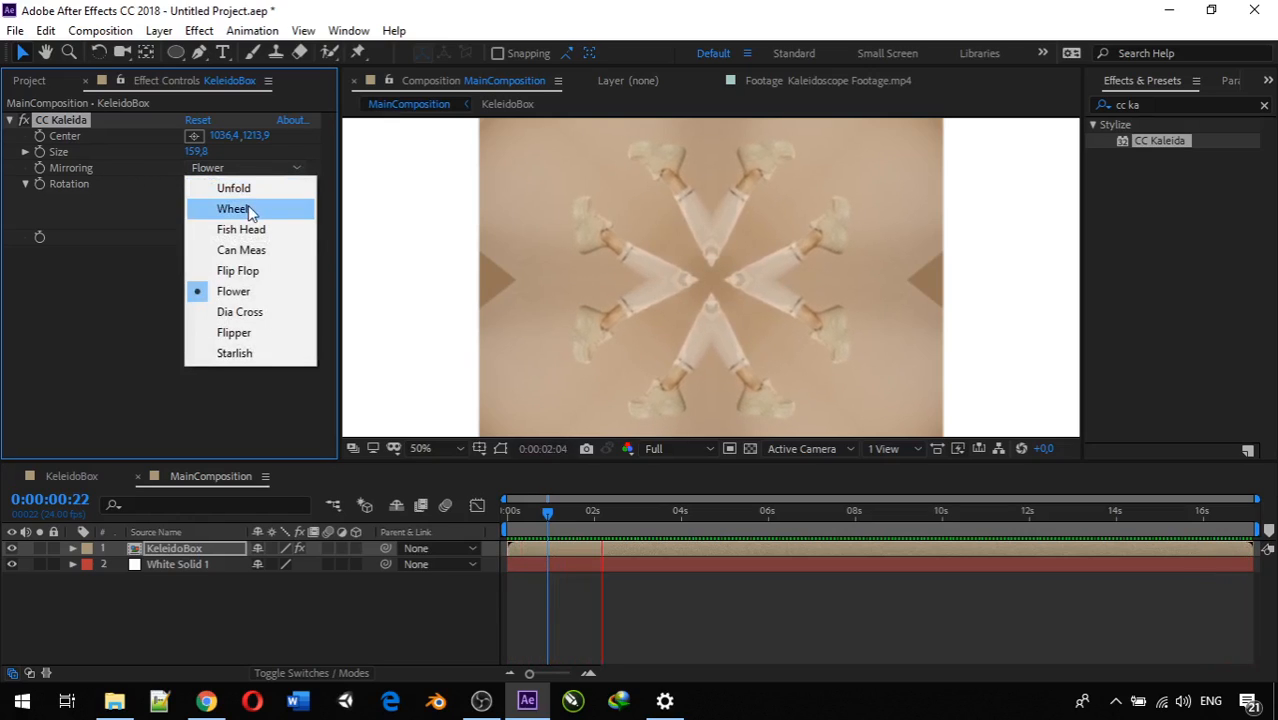
{"action": "left_click", "coordinate": [250, 210]}
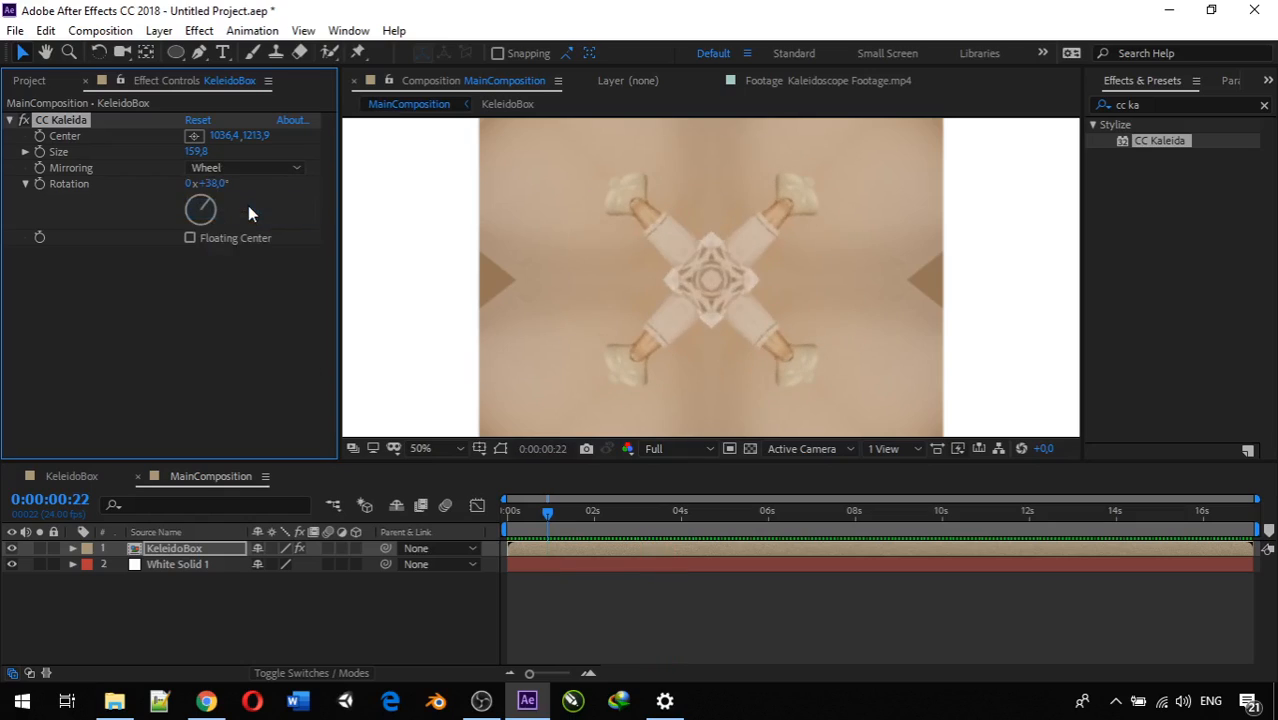
{"action": "key", "text": "comma"}
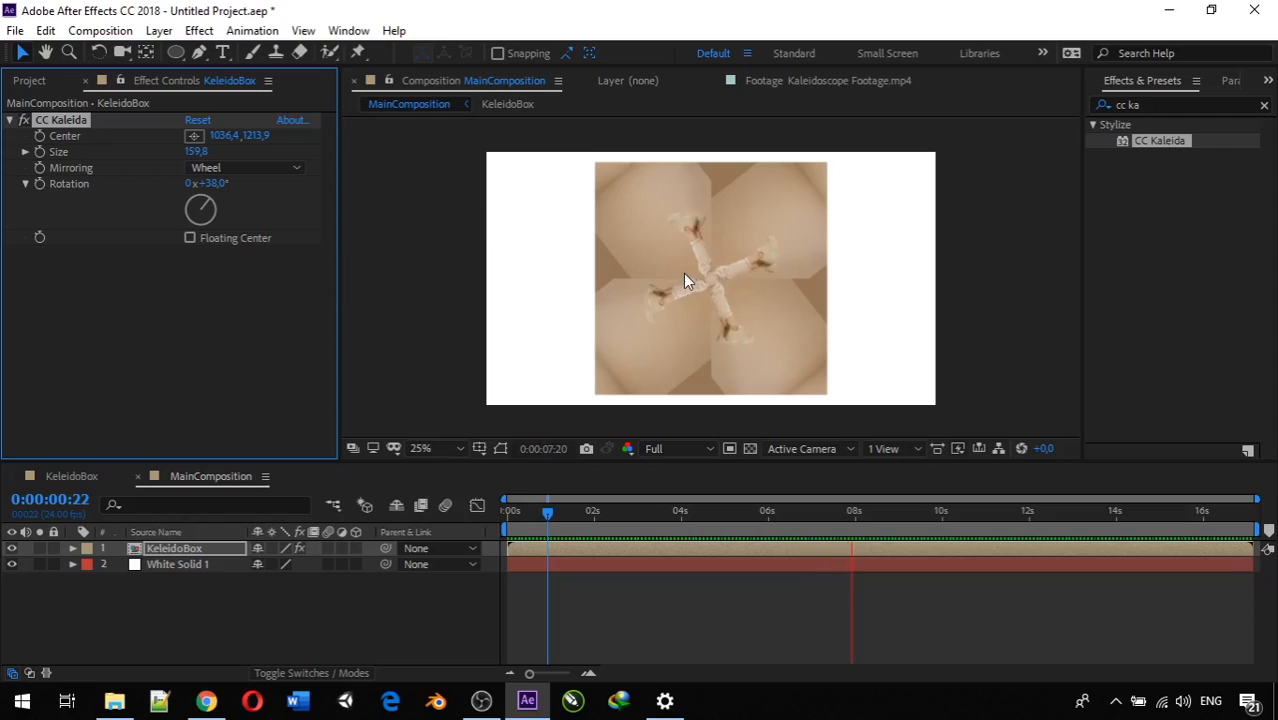
{"action": "key", "text": "period"}
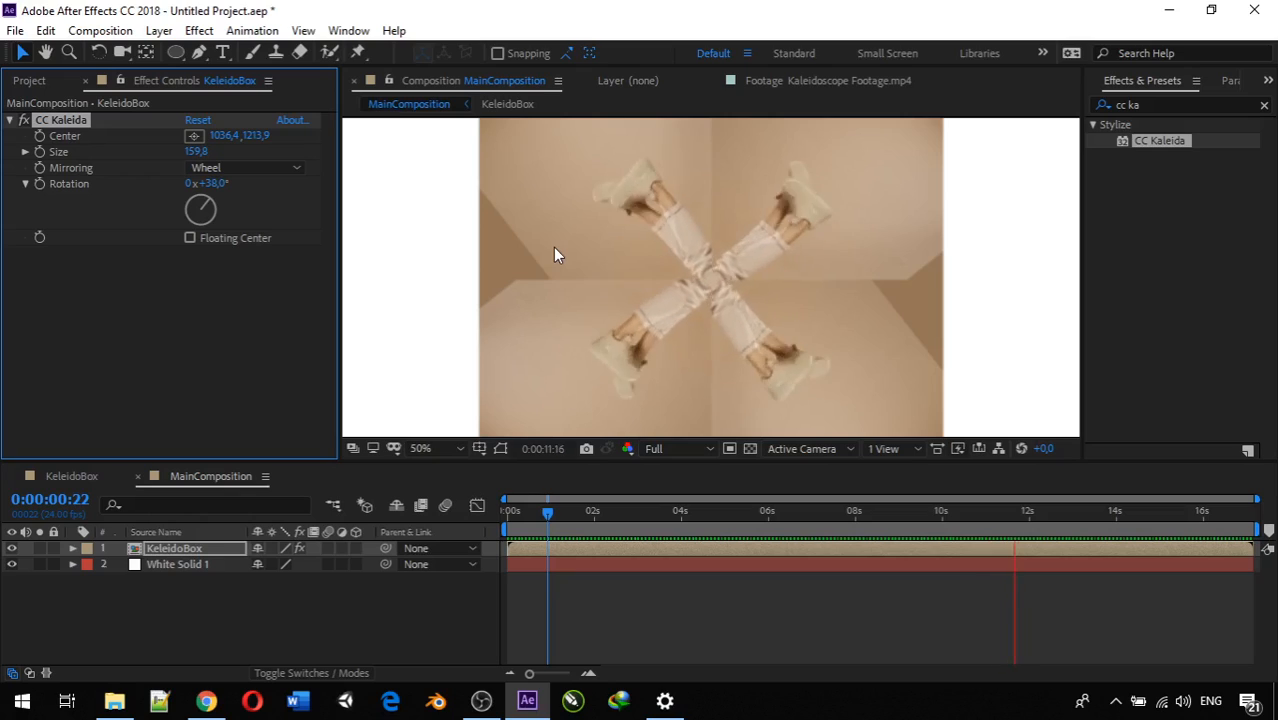
{"action": "left_click", "coordinate": [270, 168]}
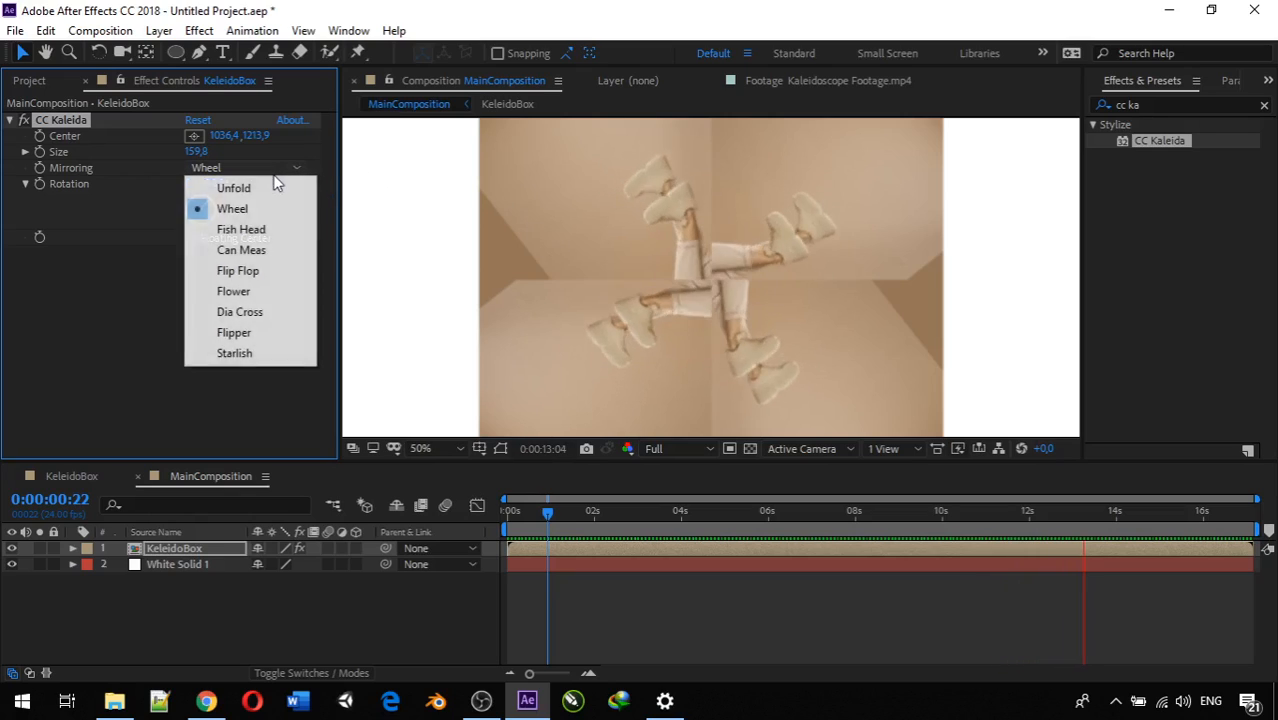
{"action": "left_click", "coordinate": [262, 229]}
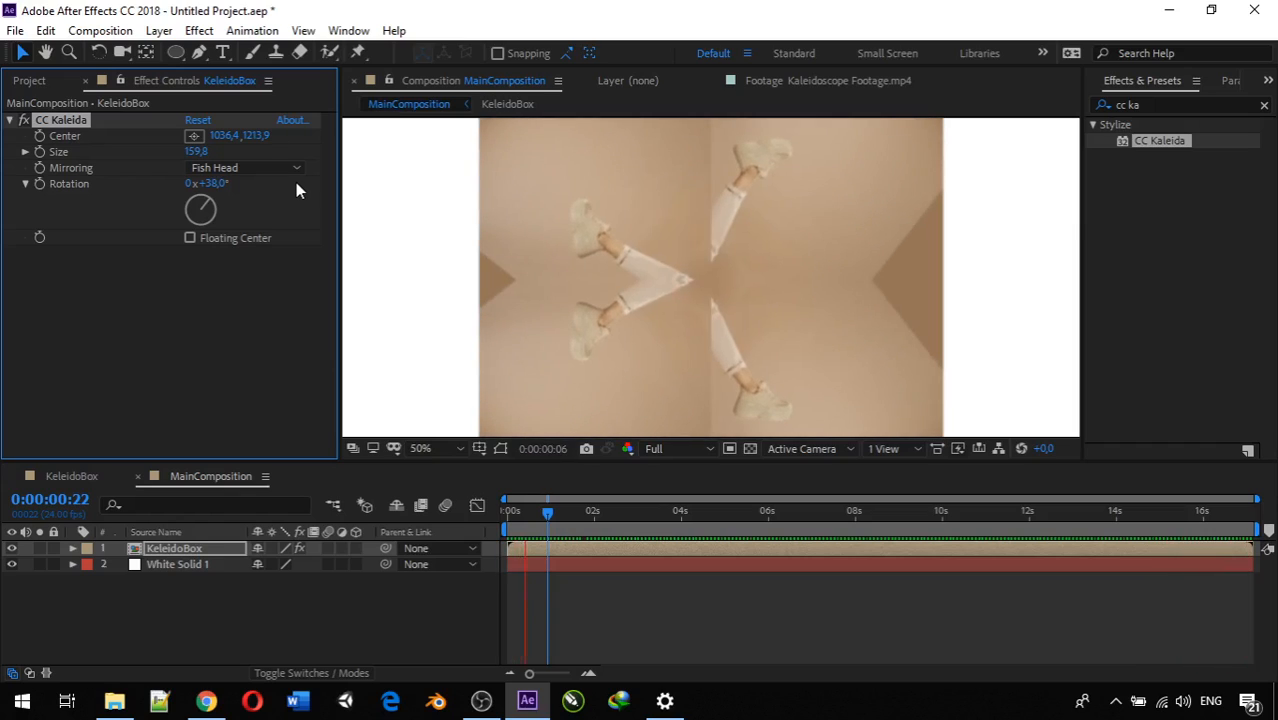
{"action": "left_click", "coordinate": [296, 168]}
{"action": "left_click", "coordinate": [241, 250]}
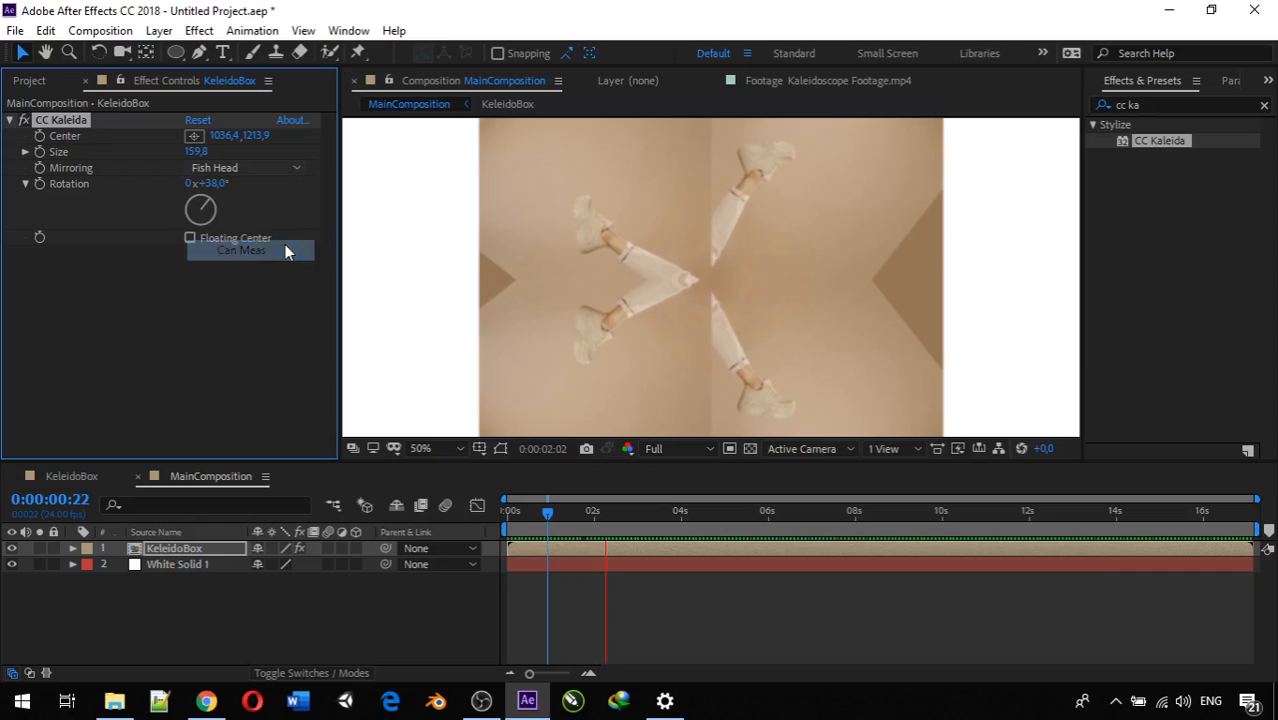
{"action": "left_click", "coordinate": [295, 168]}
{"action": "left_click", "coordinate": [277, 268]}
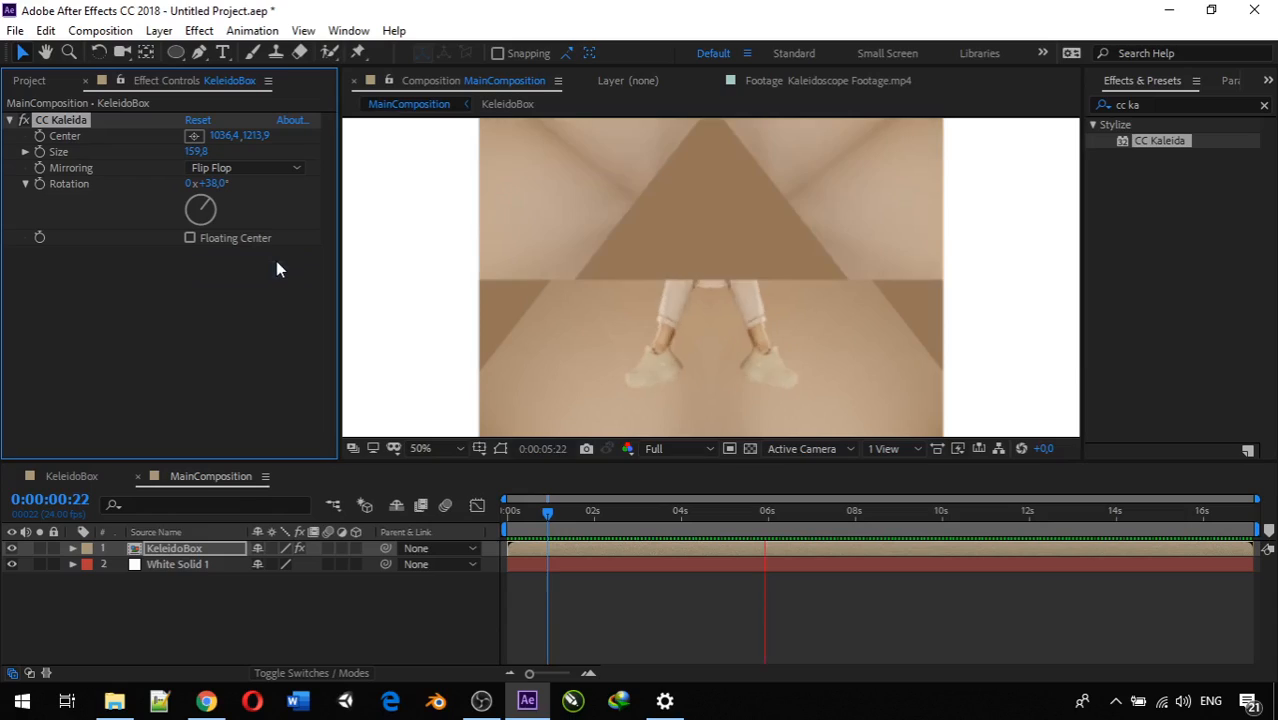
{"action": "scroll", "coordinate": [752, 307], "scroll_direction": "down", "scroll_amount": 2}
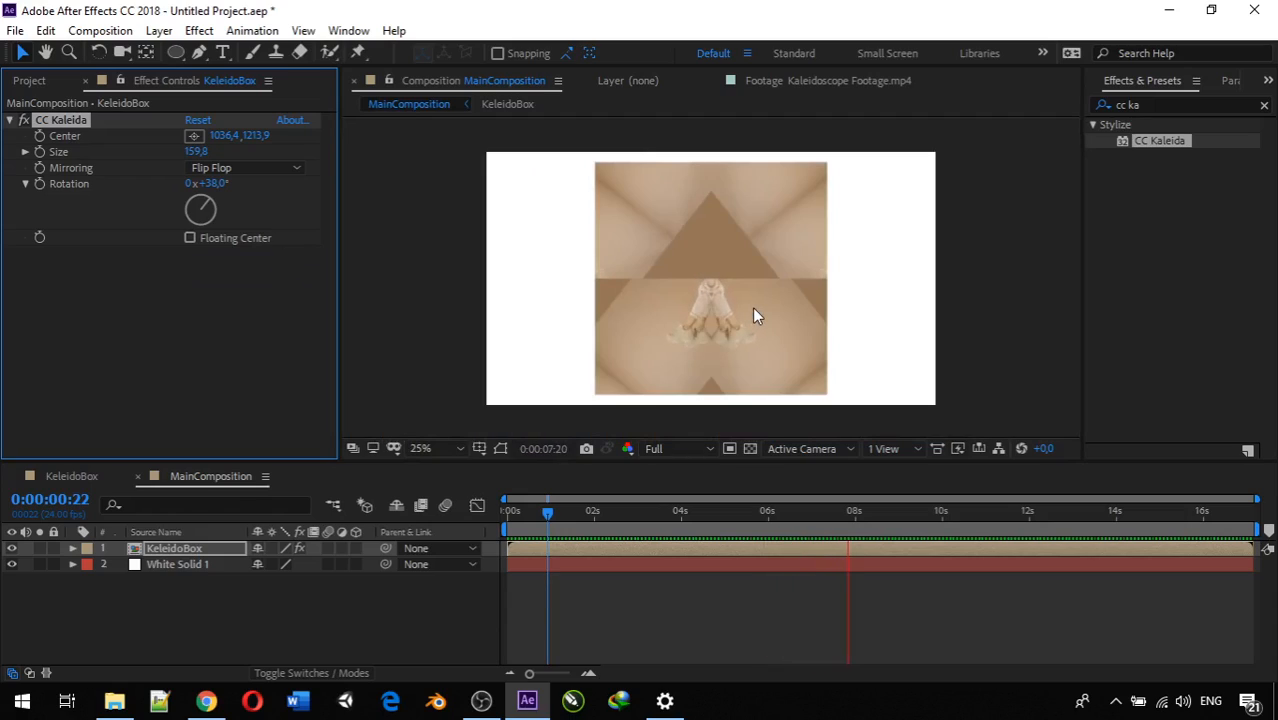
Try the Dia Cross, Flipper and Starlish mirroring modes of CC Kaleida during playback.
{"action": "left_click", "coordinate": [245, 170]}
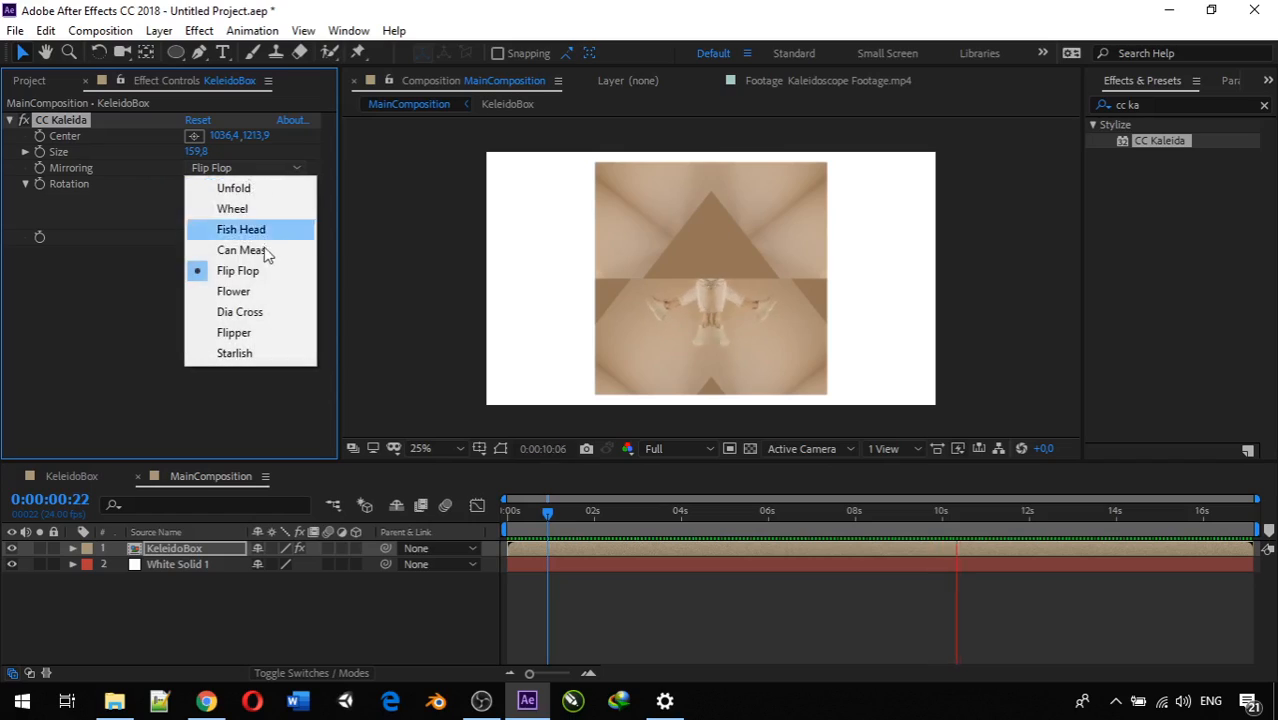
{"action": "left_click", "coordinate": [267, 313]}
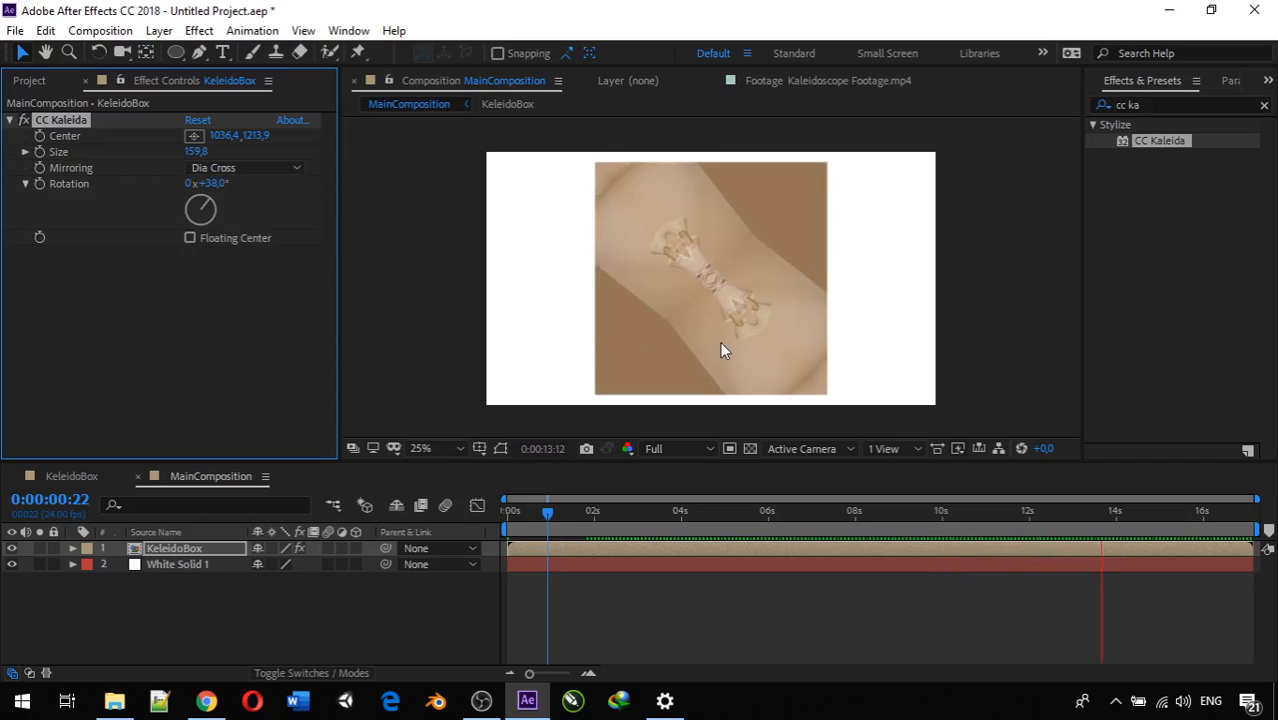
{"action": "scroll", "coordinate": [721, 341], "scroll_direction": "up", "scroll_amount": 2}
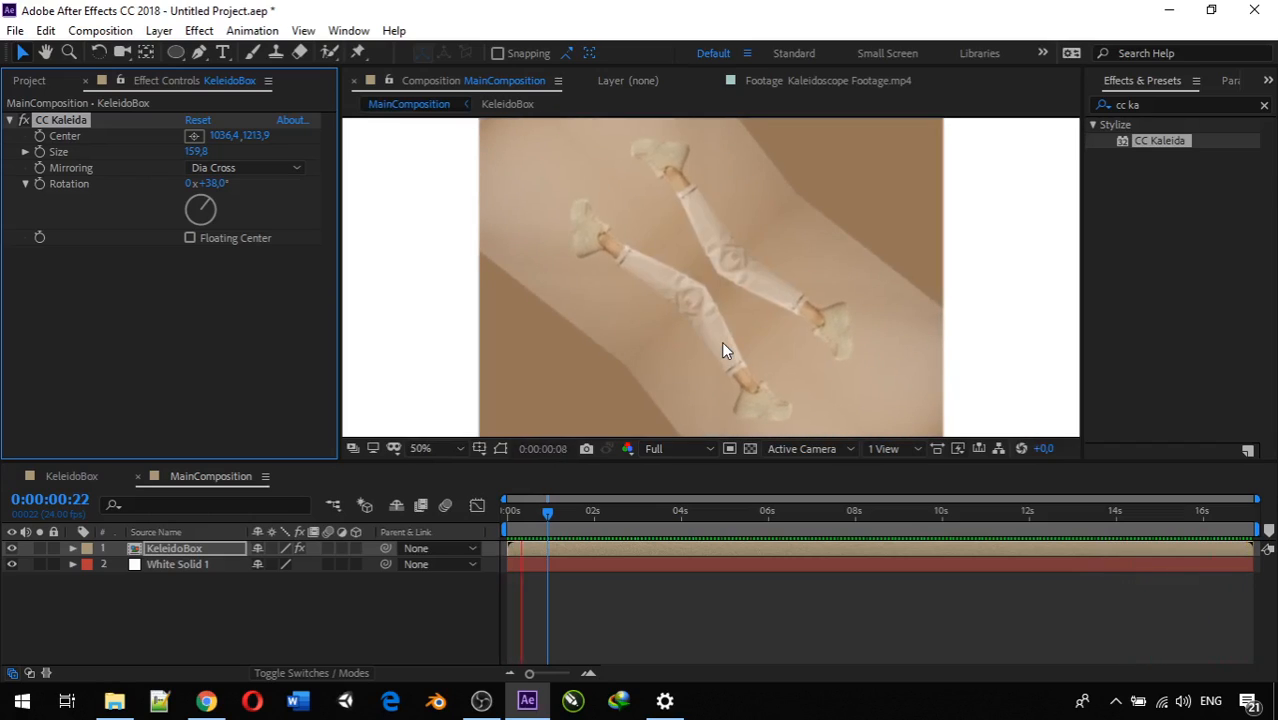
{"action": "left_click", "coordinate": [254, 170]}
{"action": "left_click", "coordinate": [240, 332]}
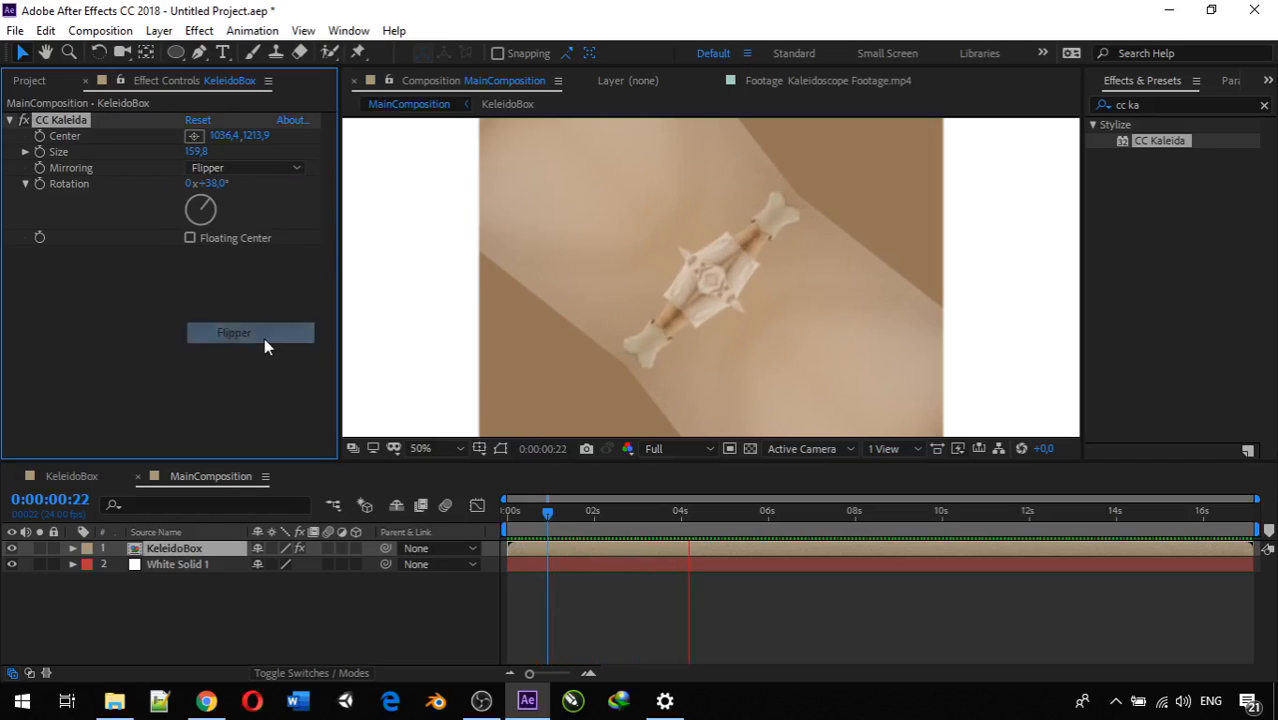
{"action": "scroll", "coordinate": [690, 312], "scroll_direction": "down", "scroll_amount": 1}
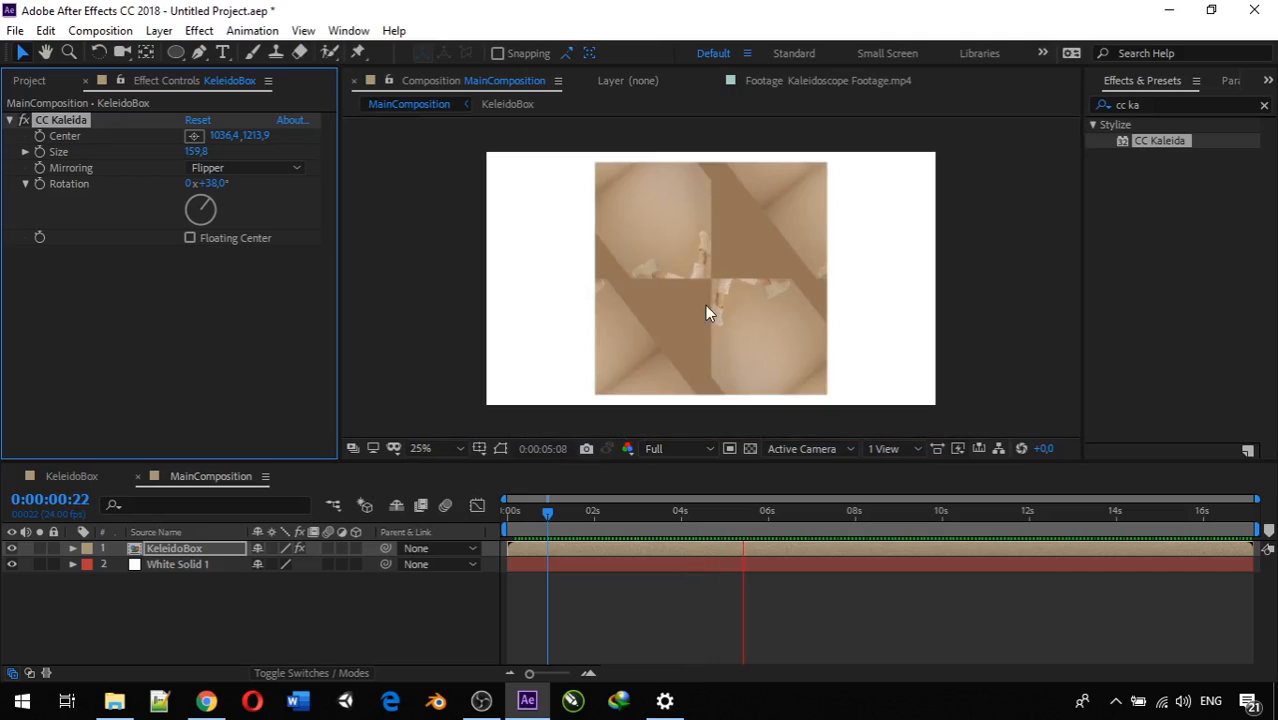
{"action": "left_click", "coordinate": [231, 170]}
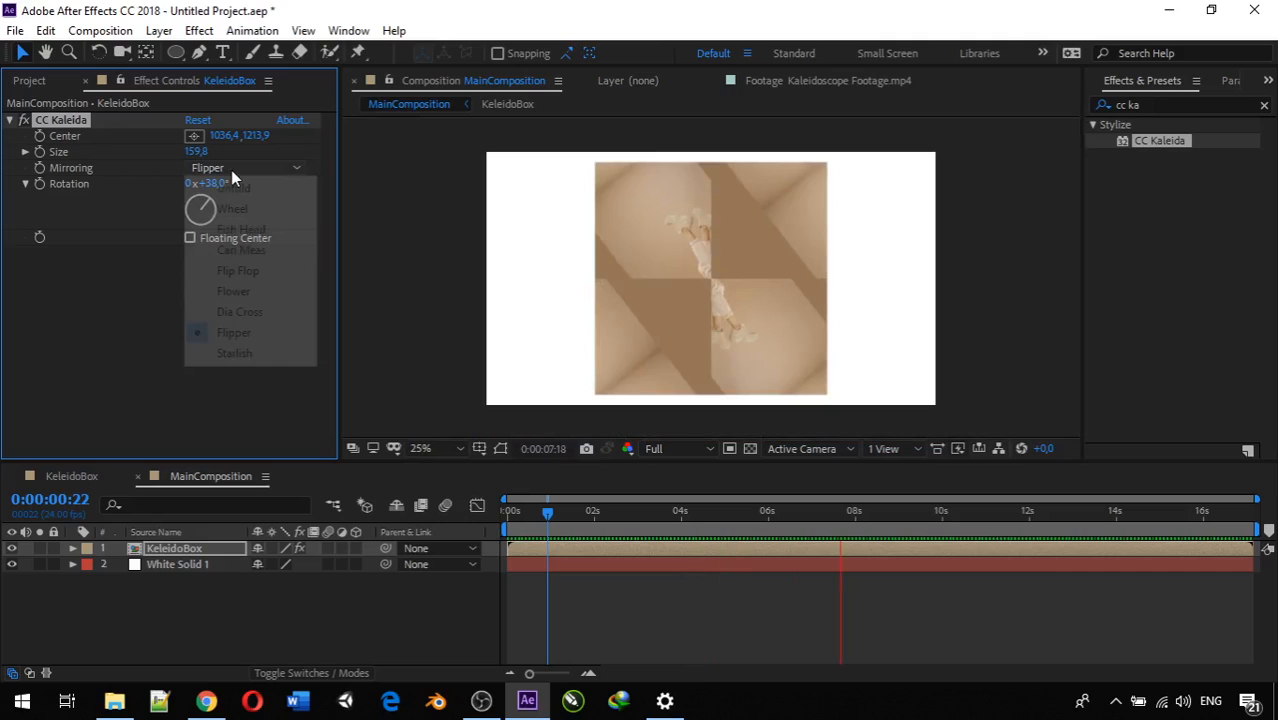
{"action": "left_click", "coordinate": [231, 353]}
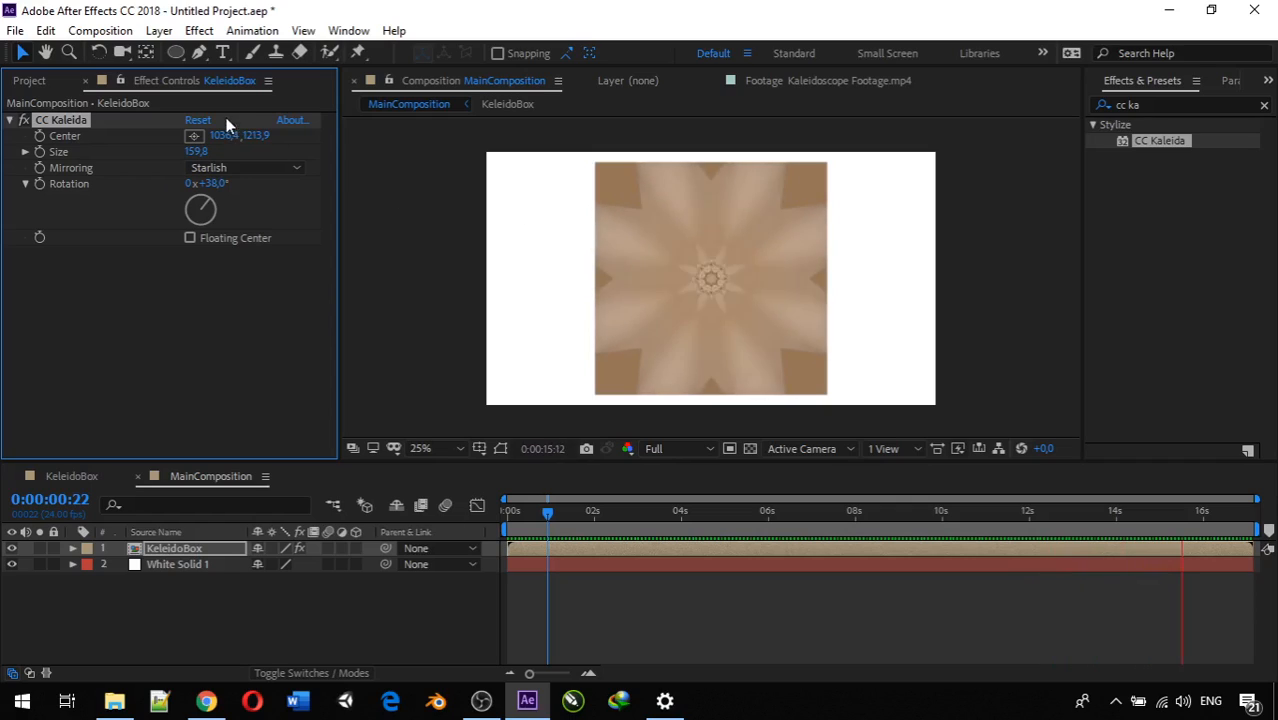
Set the CC Kaleida Mirroring back to Flower and preview the pattern.
{"action": "left_click", "coordinate": [279, 167]}
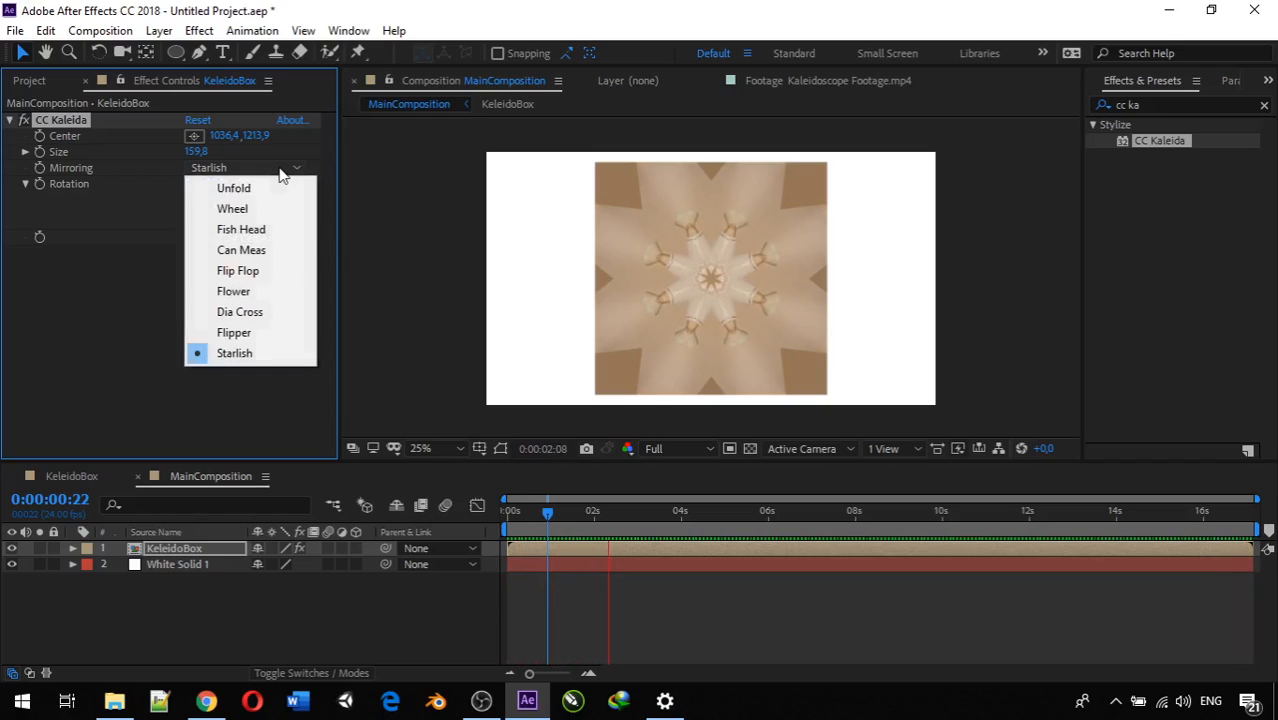
{"action": "left_click", "coordinate": [277, 292]}
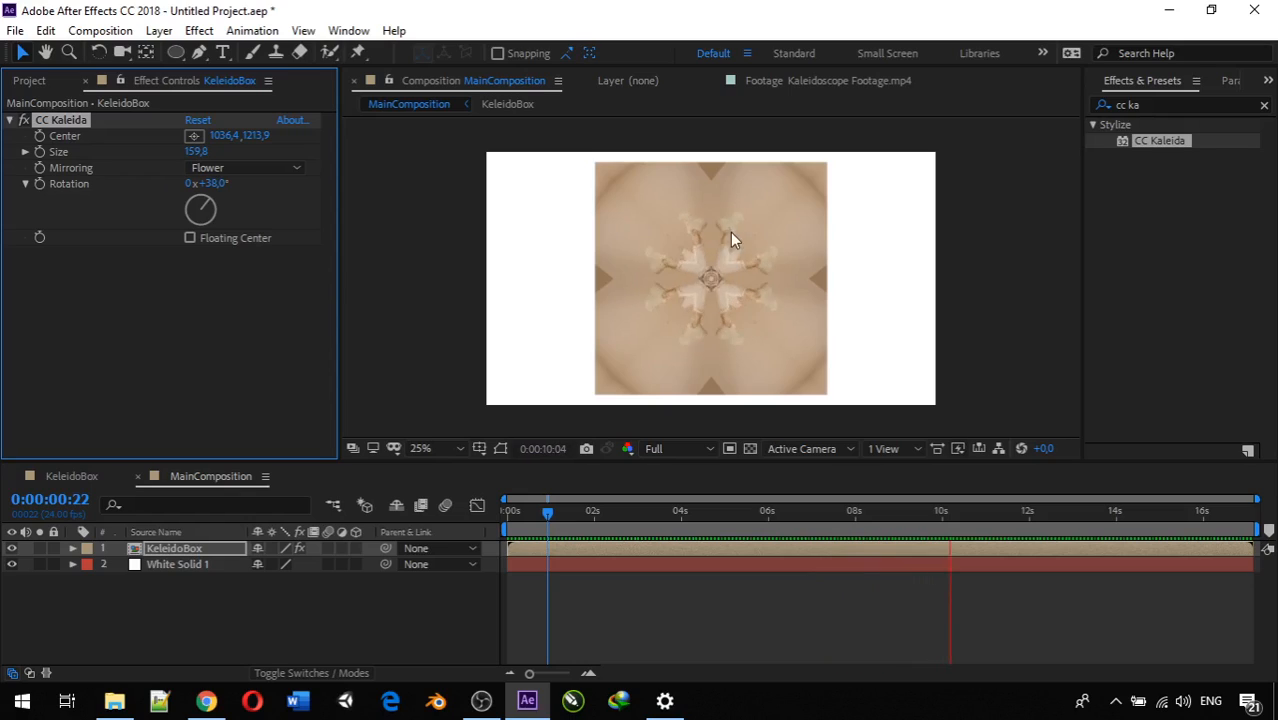
{"action": "scroll", "coordinate": [723, 258], "scroll_direction": "up", "scroll_amount": 2}
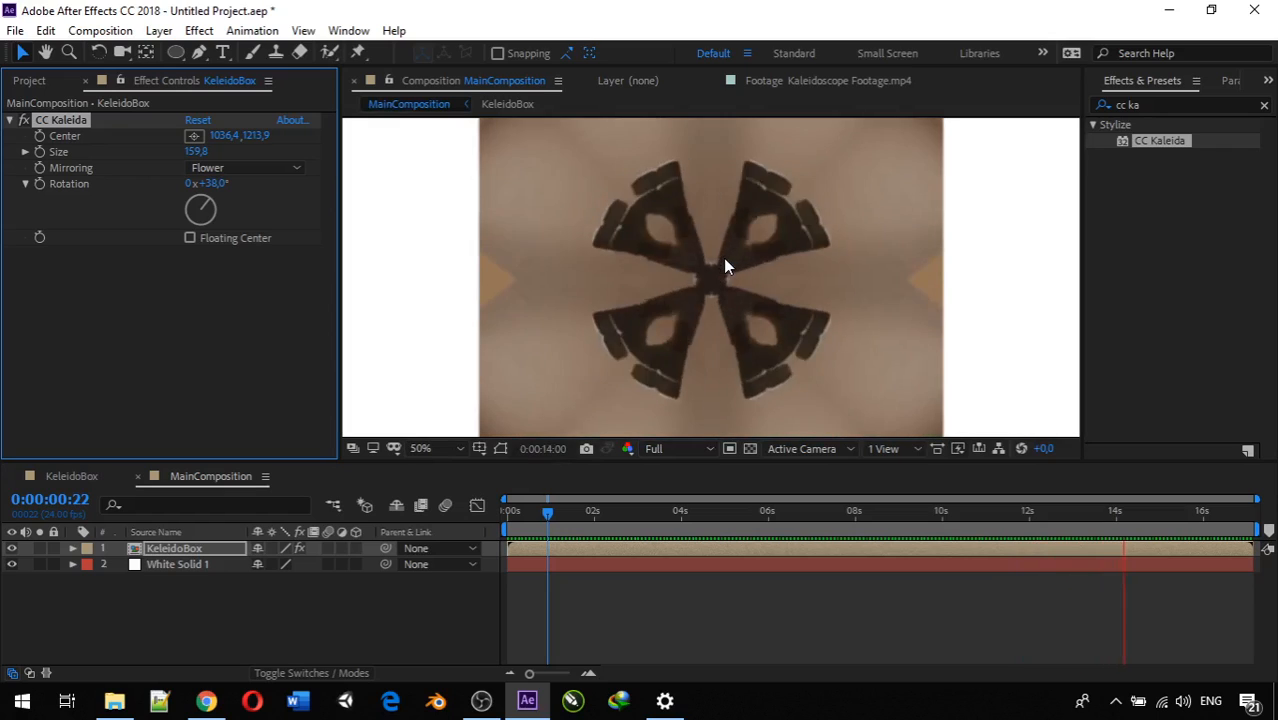
Reposition the CC Kaleida Center to 1094.2, 1304.8, undoing the accidental move of the KeleidoBox layer.
{"action": "left_click", "coordinate": [194, 137]}
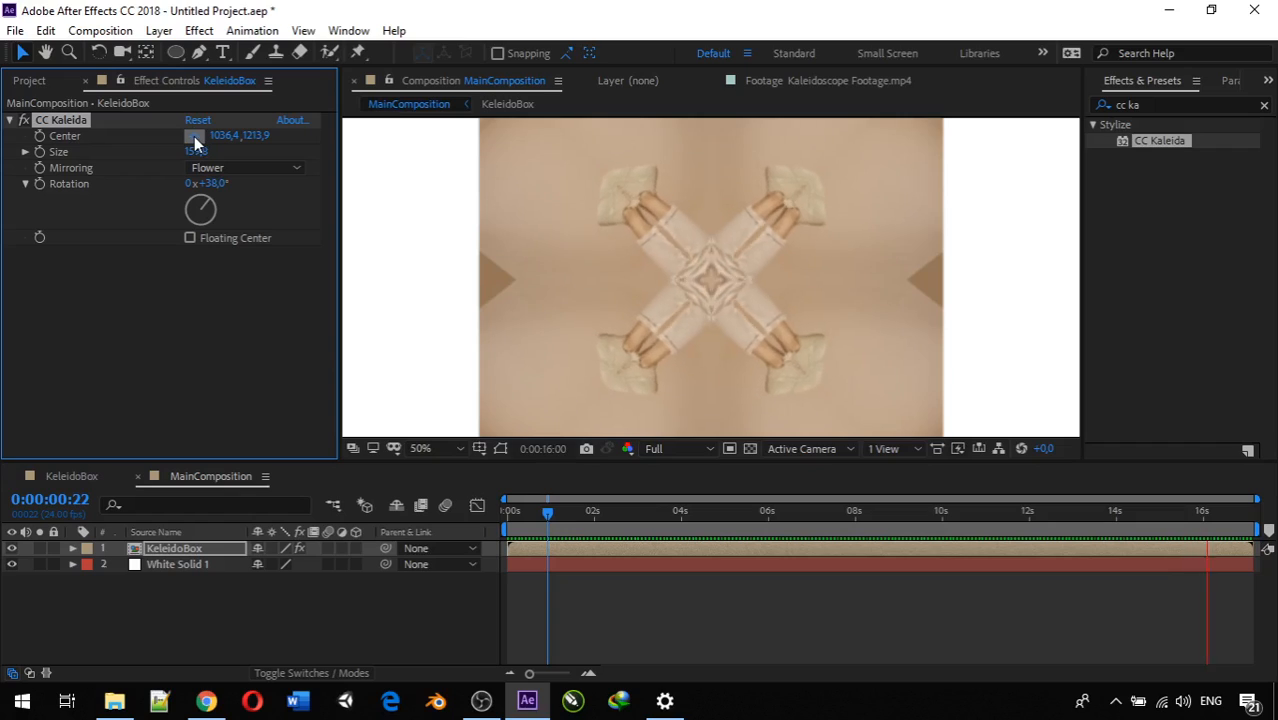
{"action": "left_click", "coordinate": [713, 331]}
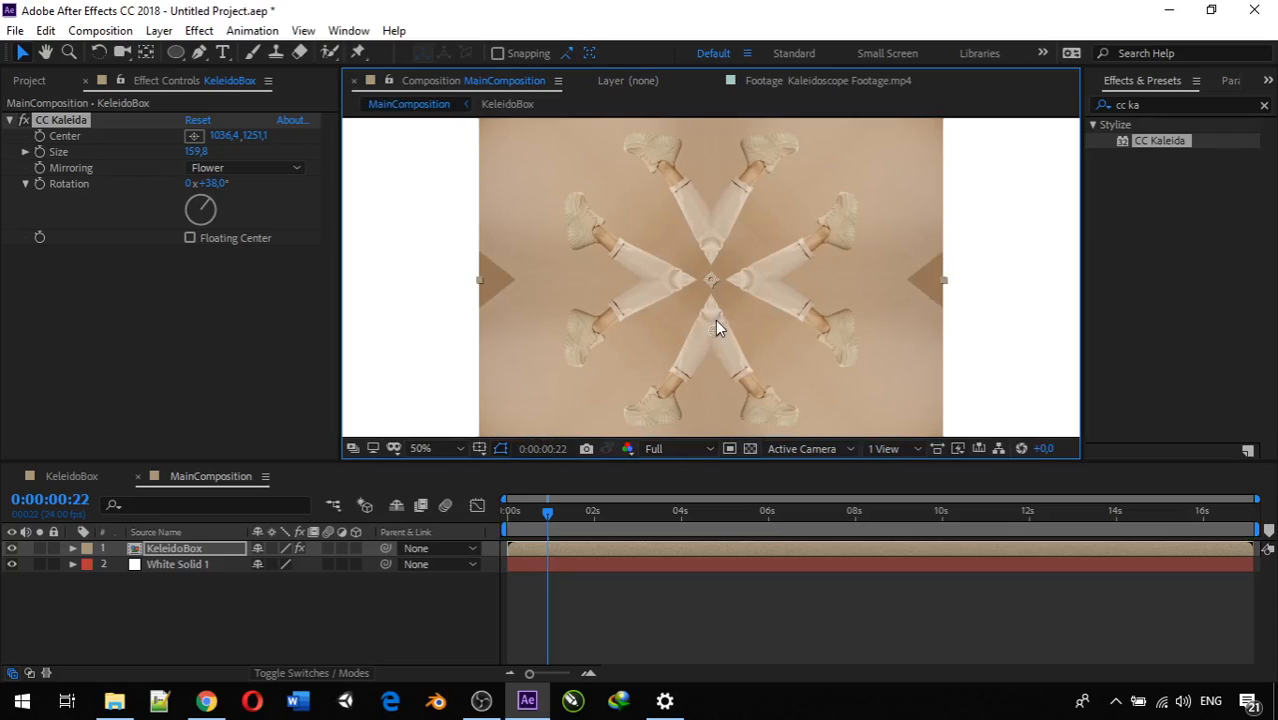
{"action": "left_click_drag", "start_coordinate": [716, 321], "coordinate": [720, 323]}
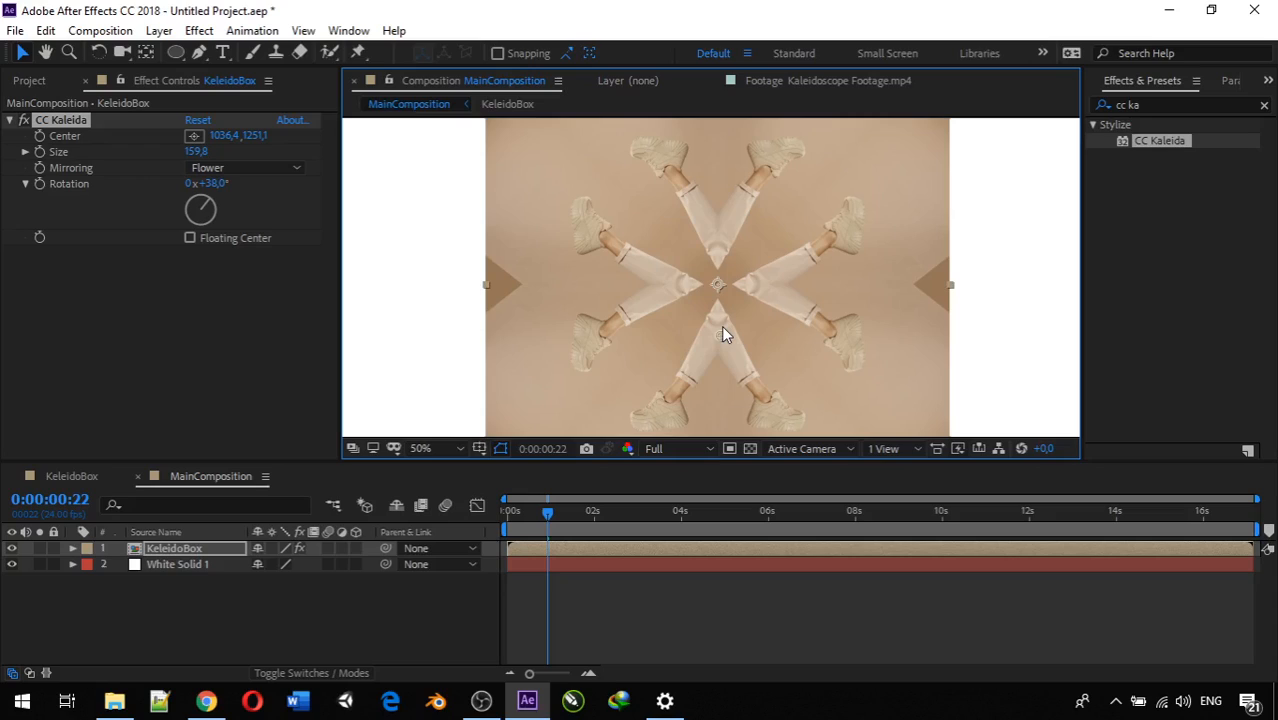
{"action": "key", "text": "ctrl+z"}
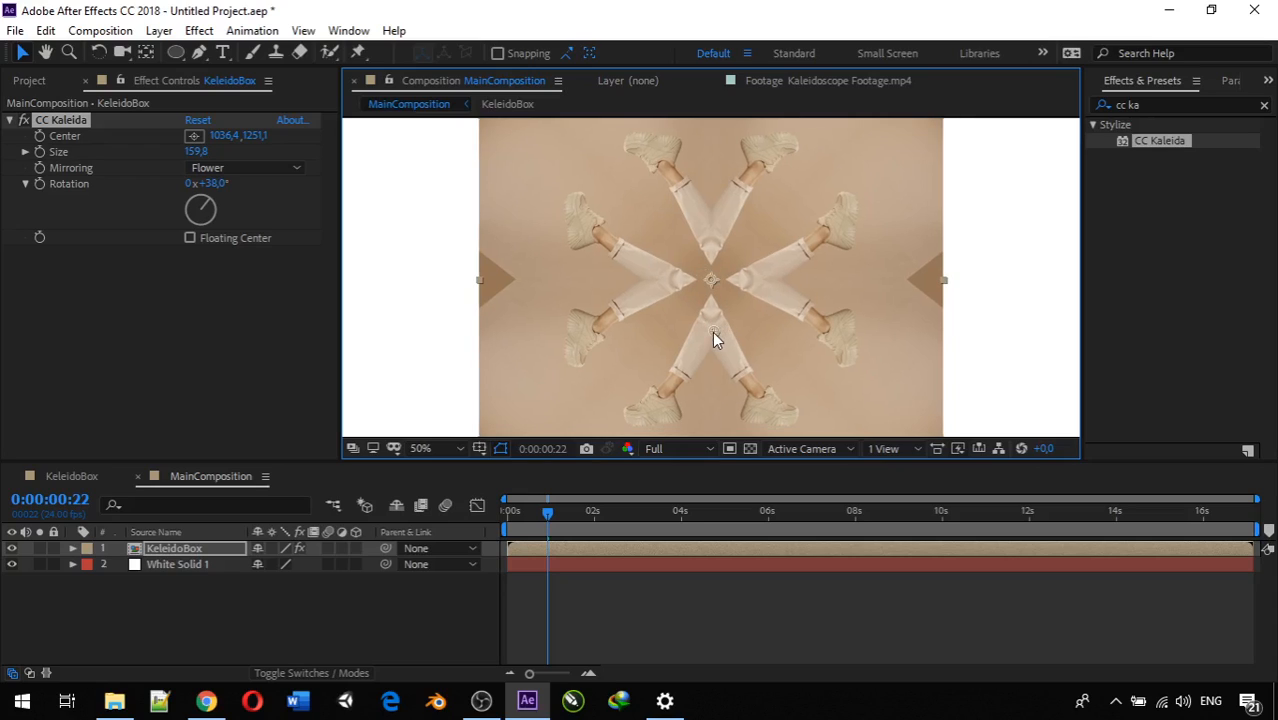
{"action": "mouse_move", "coordinate": [712, 331]}
{"action": "left_mouse_down"}
{"action": "mouse_move", "coordinate": [719, 353]}
{"action": "mouse_move", "coordinate": [725, 343]}
{"action": "left_mouse_up"}
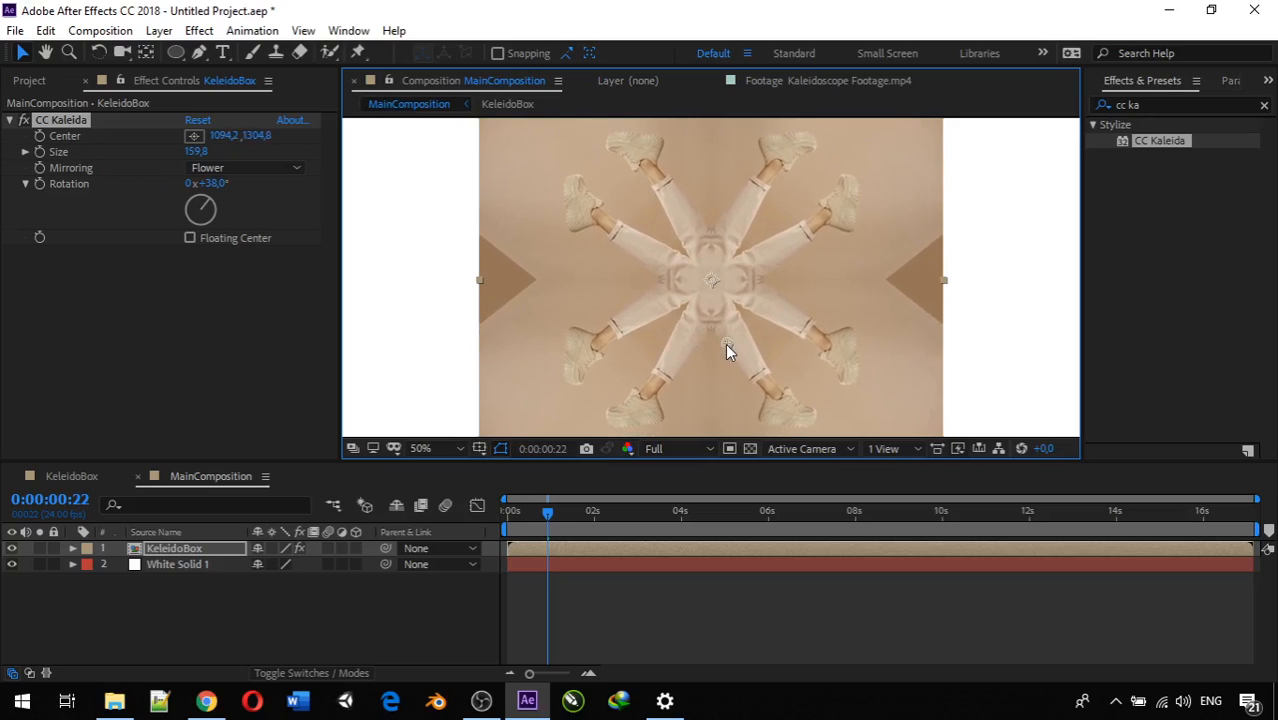
Play MainComposition from its first frame to preview the whole kaleidoscope pattern.
{"action": "left_click", "coordinate": [548, 523]}
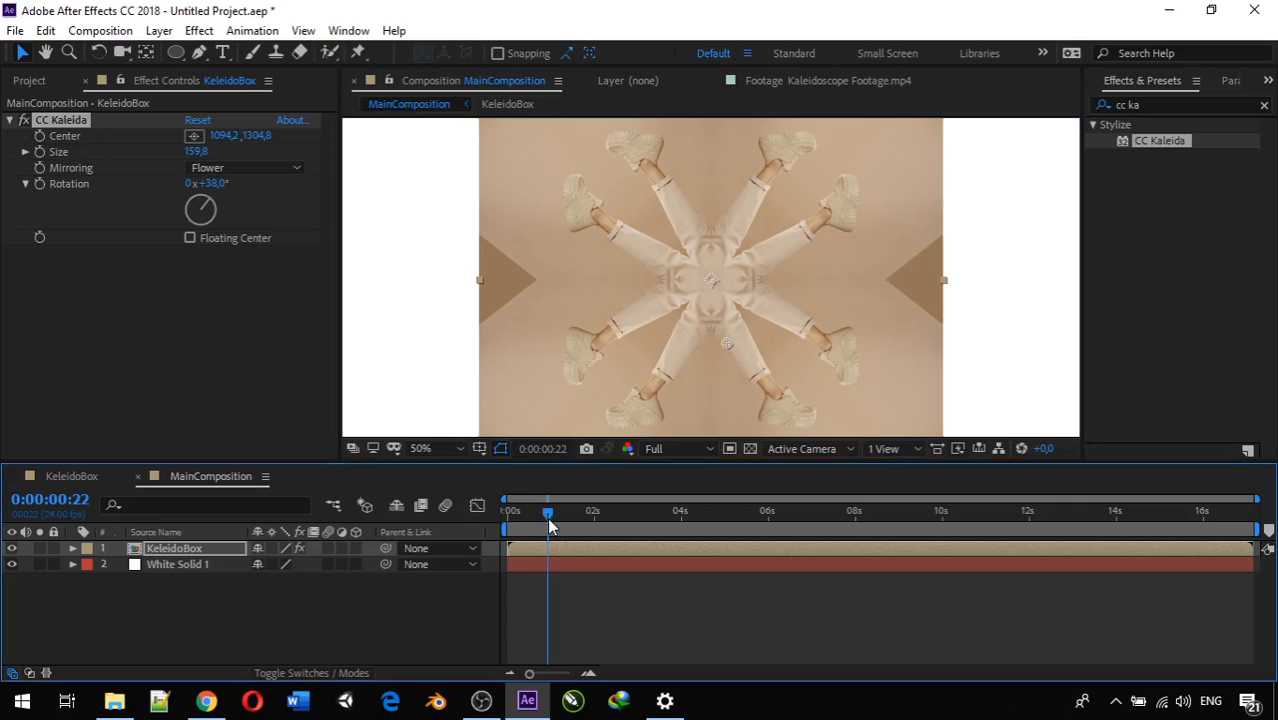
{"action": "left_click_drag", "start_coordinate": [548, 523], "coordinate": [493, 515]}
{"action": "key", "text": "space"}
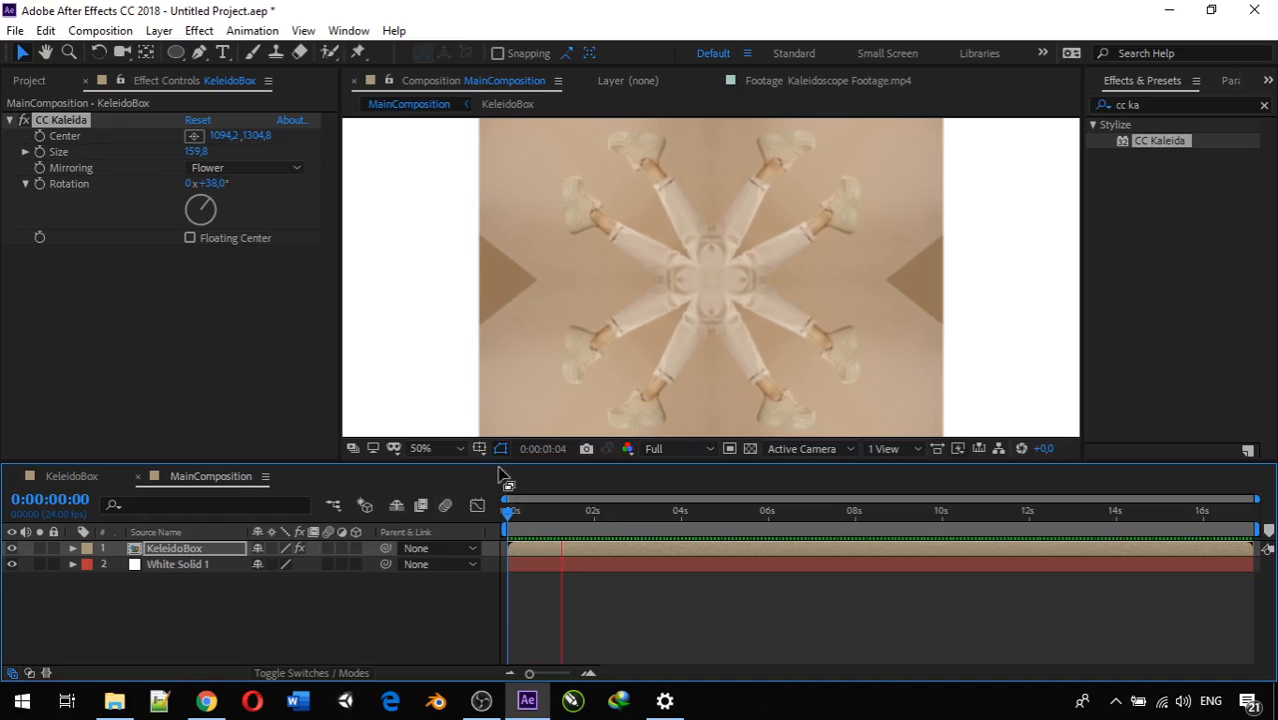
{"action": "left_click", "coordinate": [367, 601]}
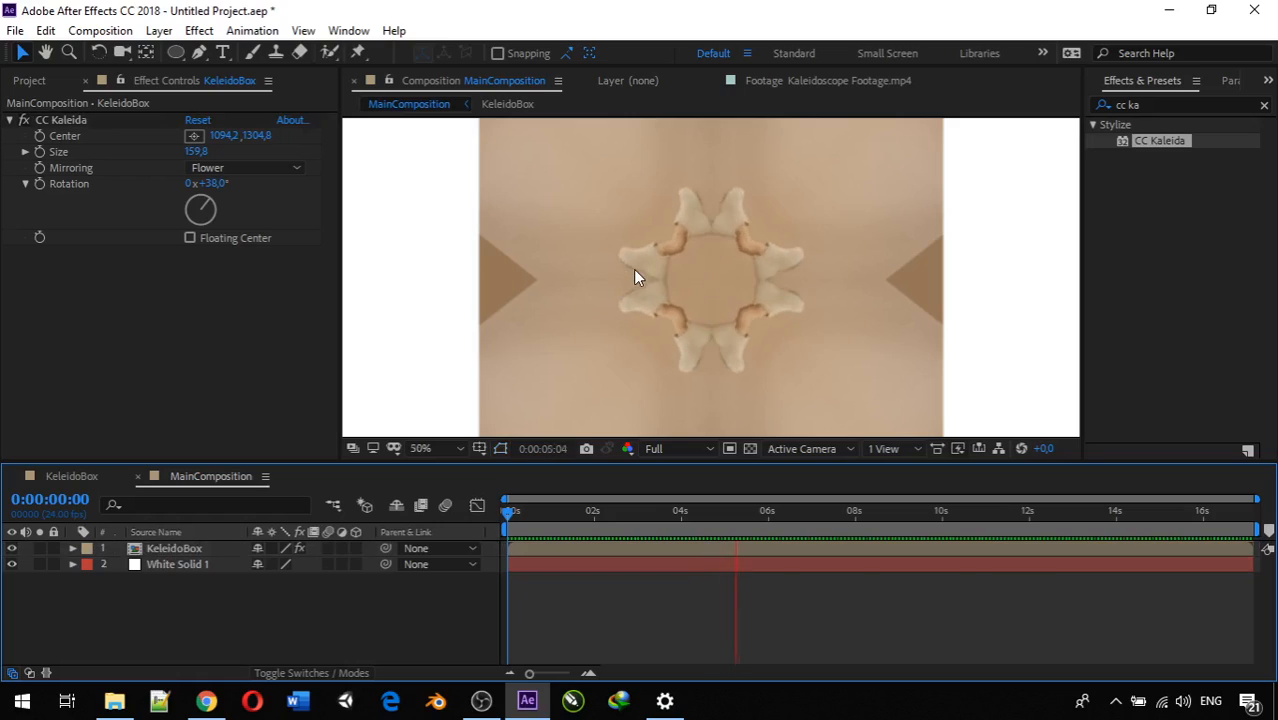
{"action": "scroll", "coordinate": [633, 269], "scroll_direction": "down", "scroll_amount": 2}
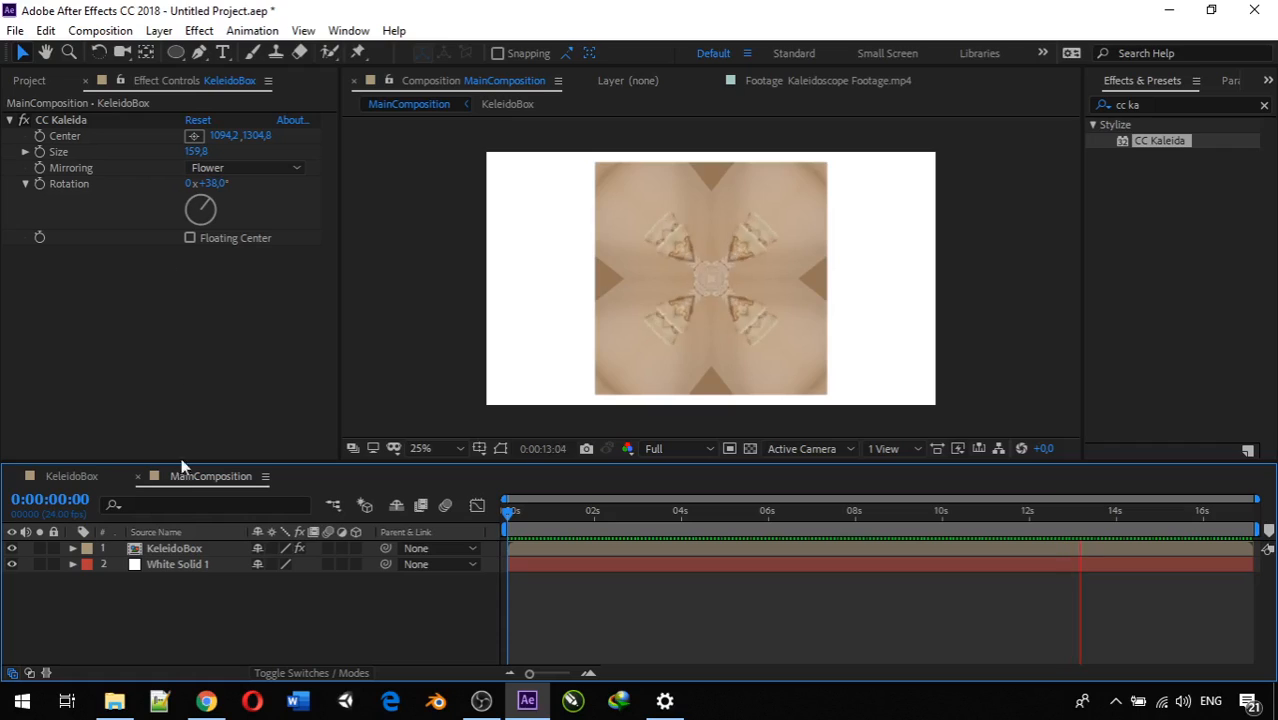
Add a new adjustment layer above KeleidoBox in MainComposition.
{"action": "right_click", "coordinate": [201, 609]}
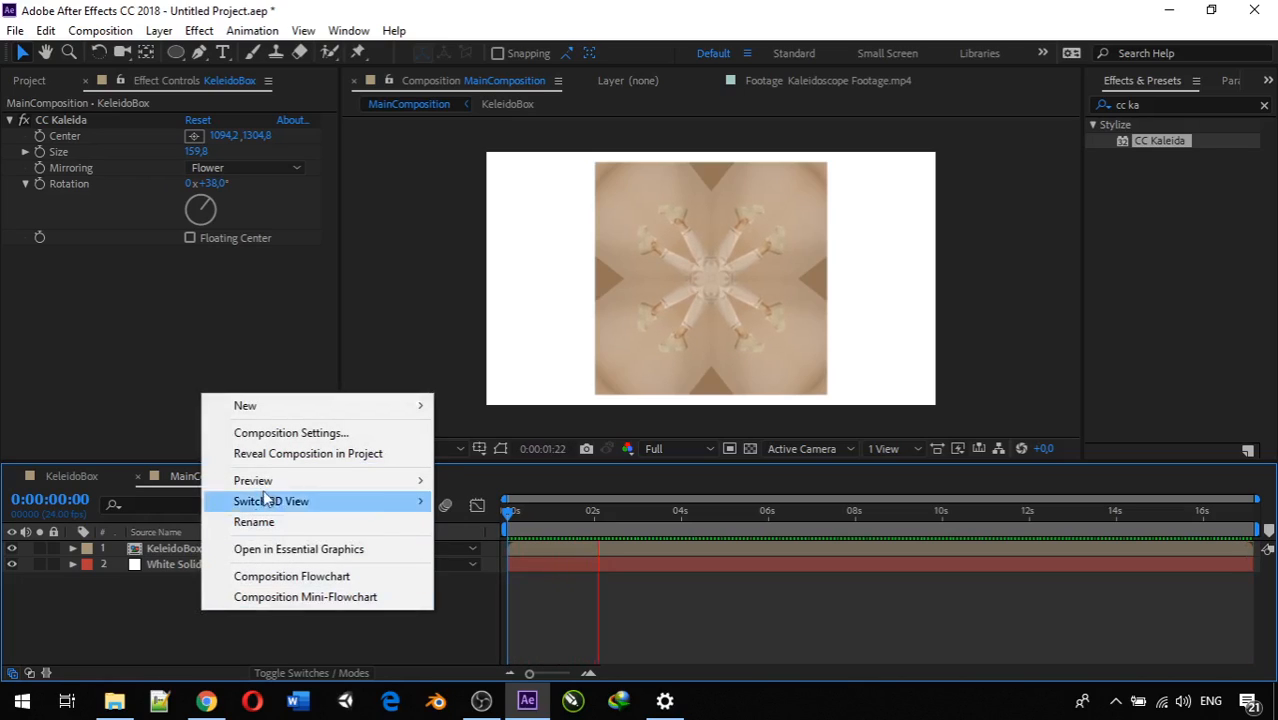
{"action": "mouse_move", "coordinate": [302, 413]}
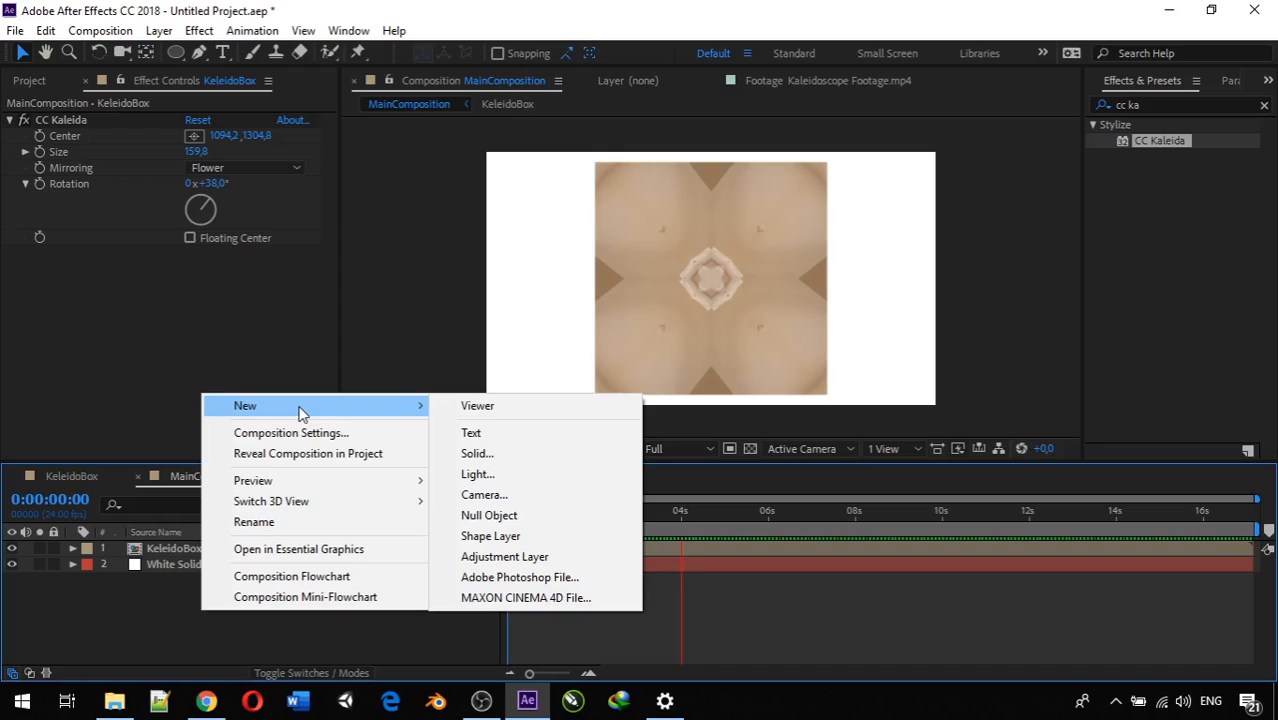
{"action": "left_click", "coordinate": [546, 556]}
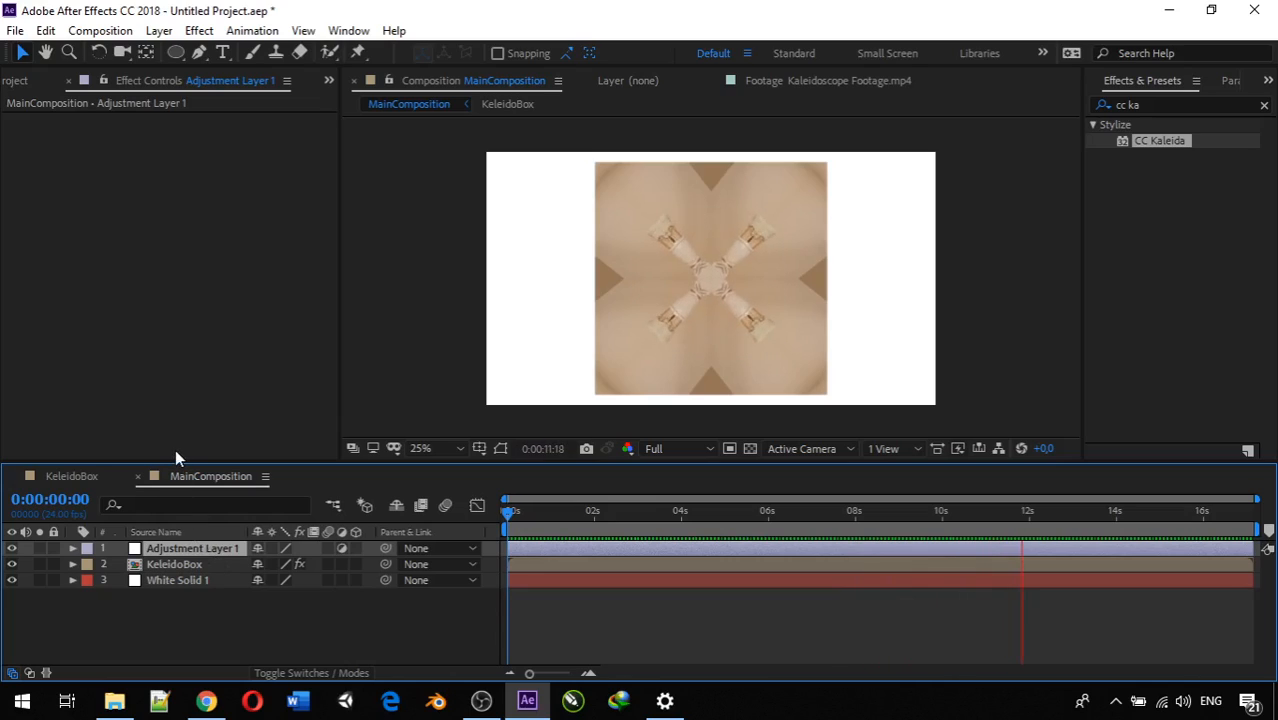
Draw a circular ellipse mask on Adjustment Layer 1 that fits the edges of the square kaleidoscope pattern.
{"action": "left_click", "coordinate": [177, 55]}
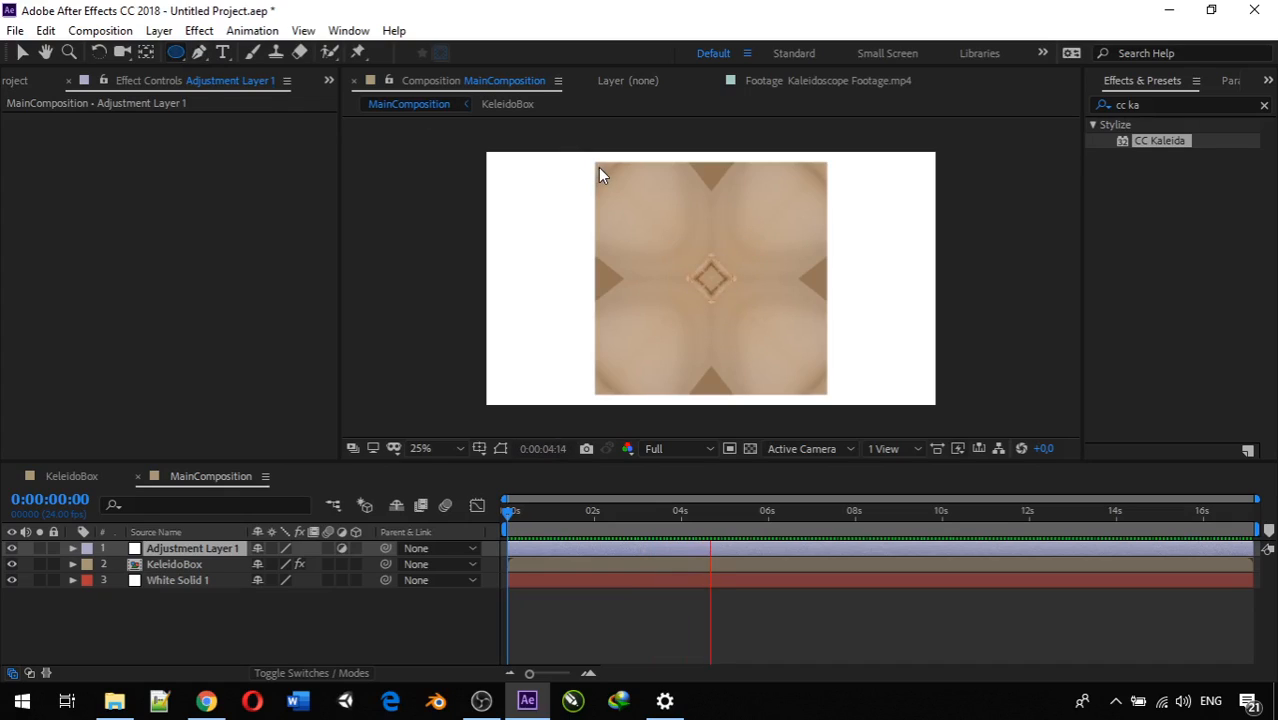
{"action": "left_click", "coordinate": [203, 550]}
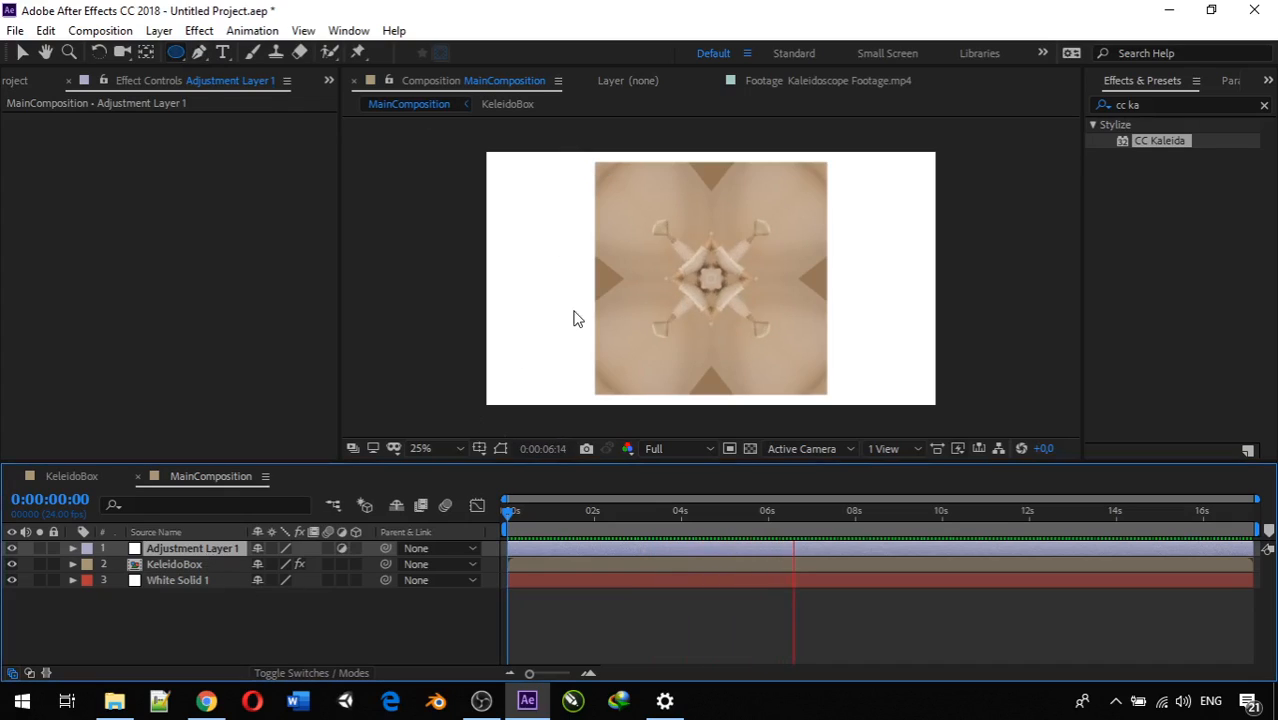
{"action": "key", "text": "space"}
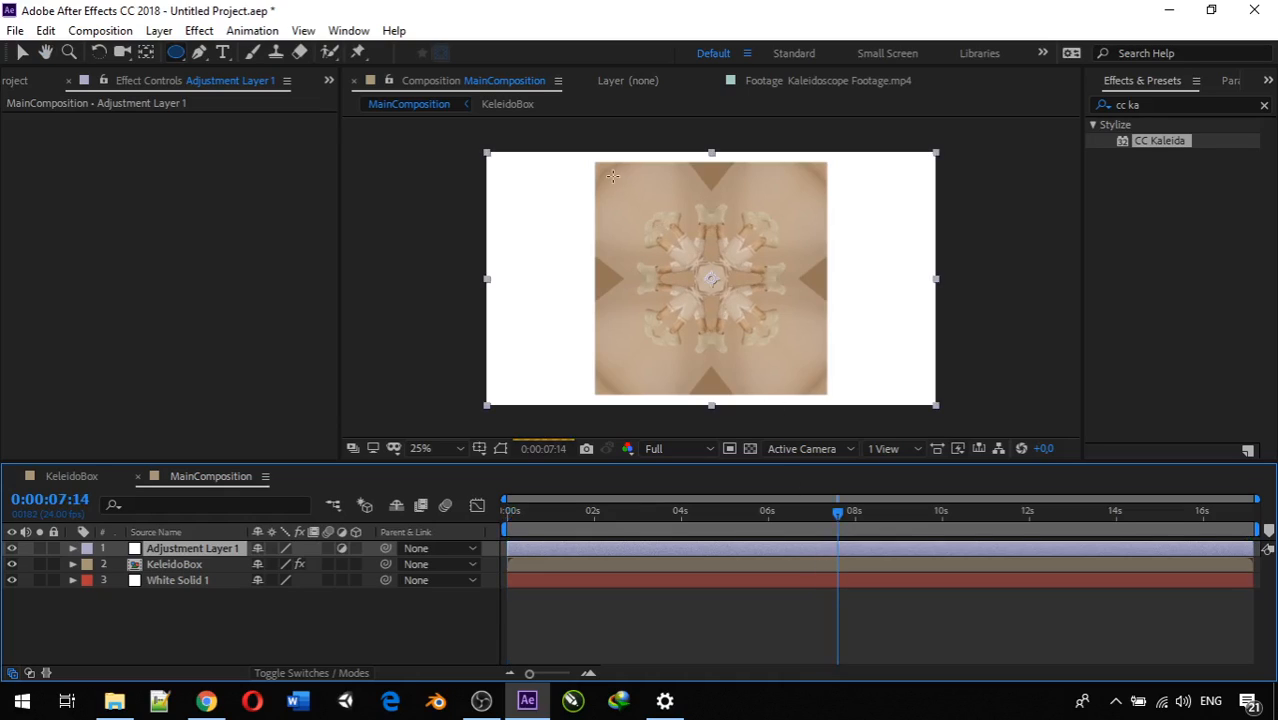
{"action": "key", "text": "period"}
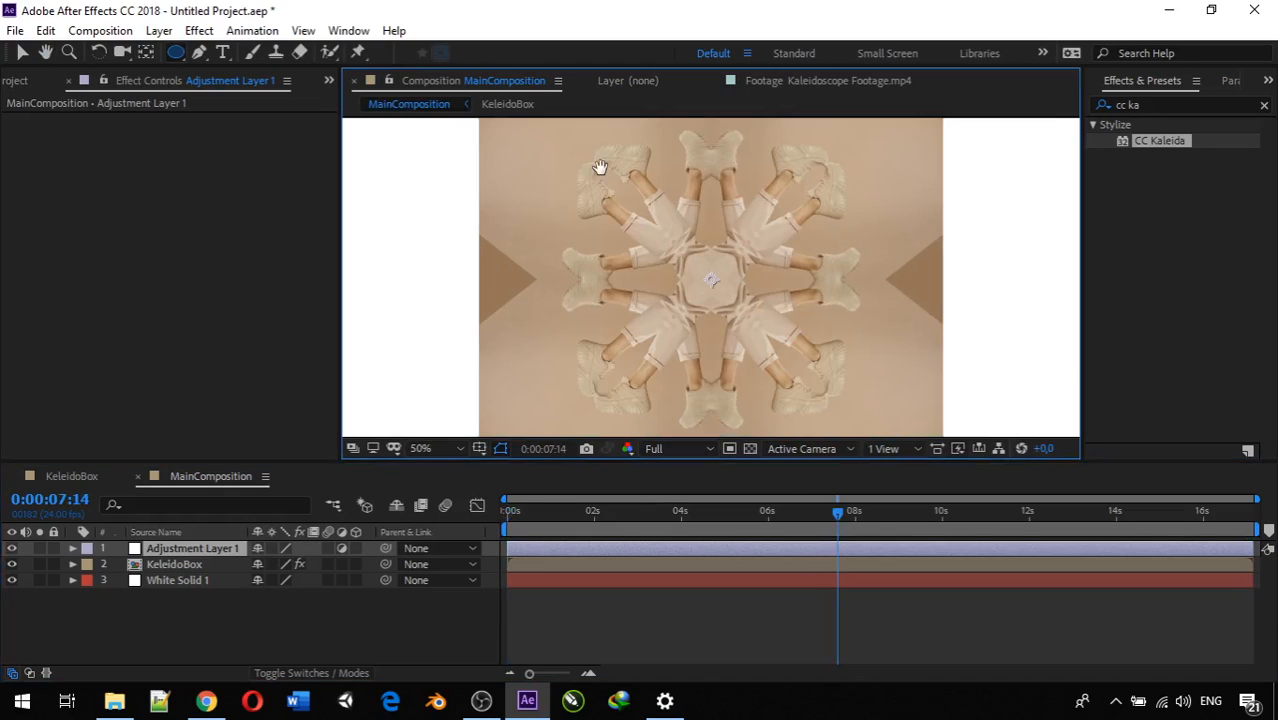
{"action": "left_click_drag", "start_coordinate": [600, 168], "coordinate": [582, 252]}
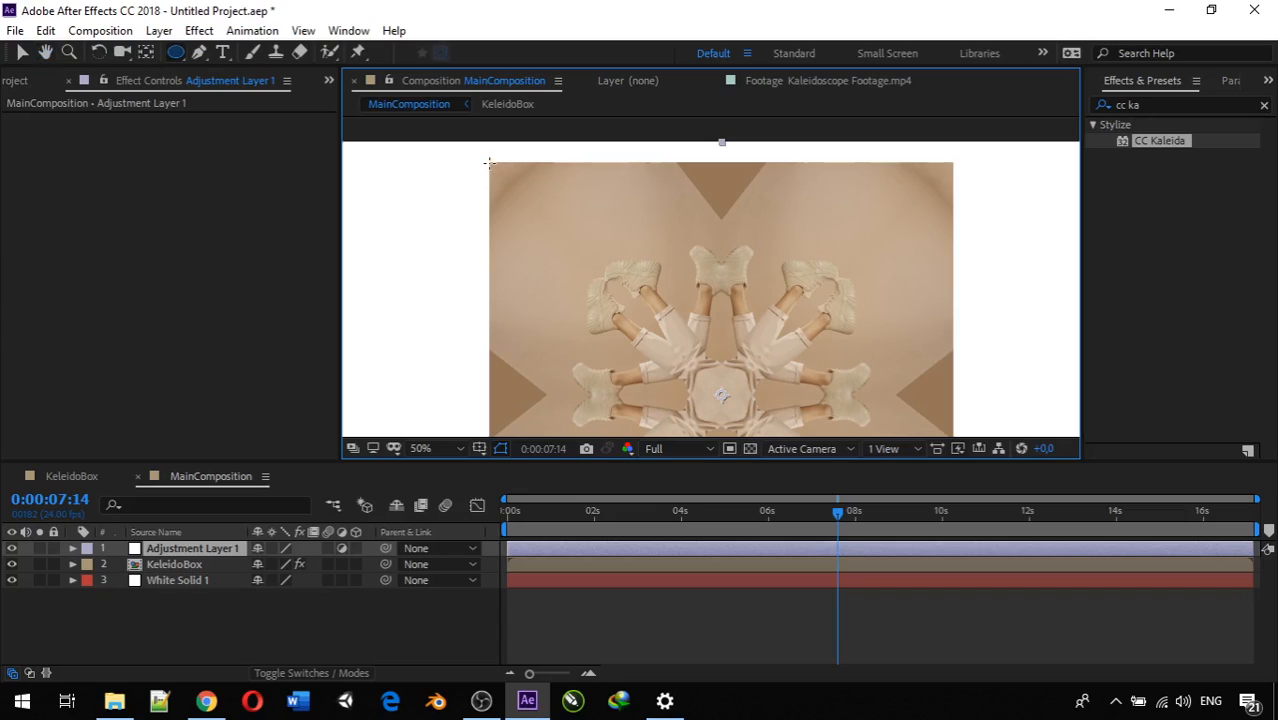
{"action": "key", "text": "comma"}
{"action": "left_click_drag", "start_coordinate": [537, 217], "coordinate": [573, 205]}
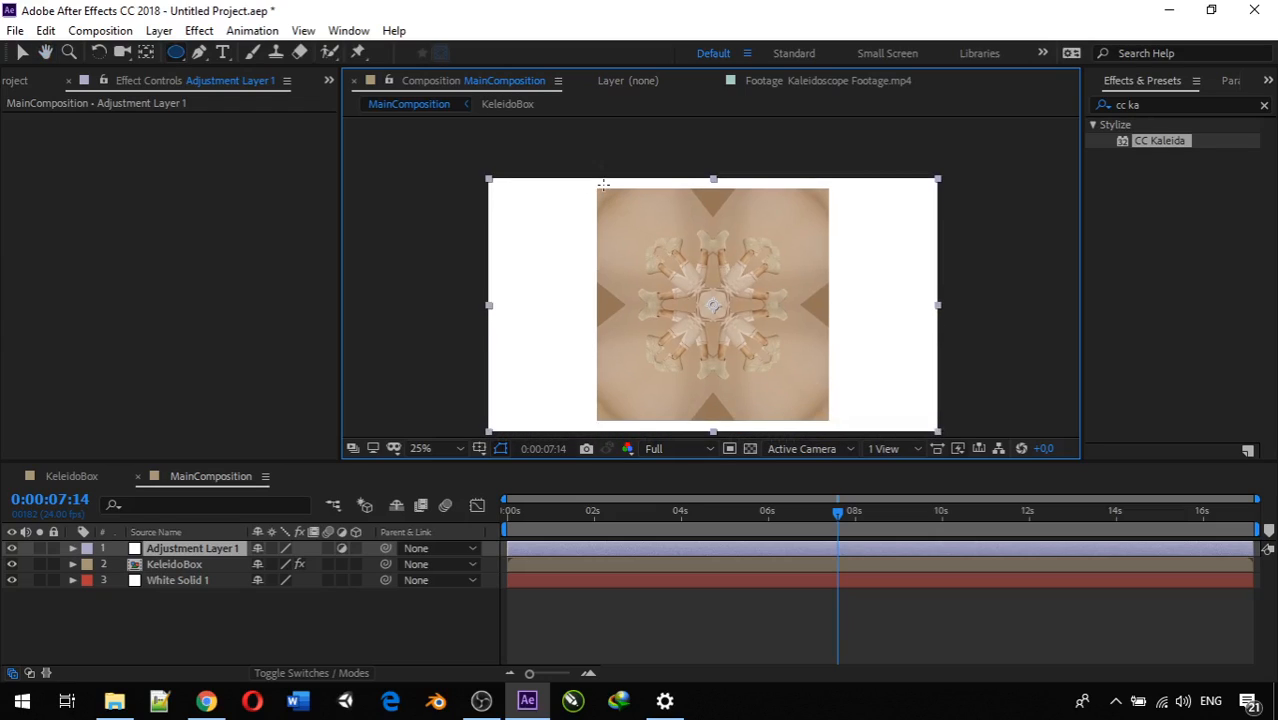
{"action": "left_click_drag", "start_coordinate": [596, 188], "coordinate": [808, 420]}
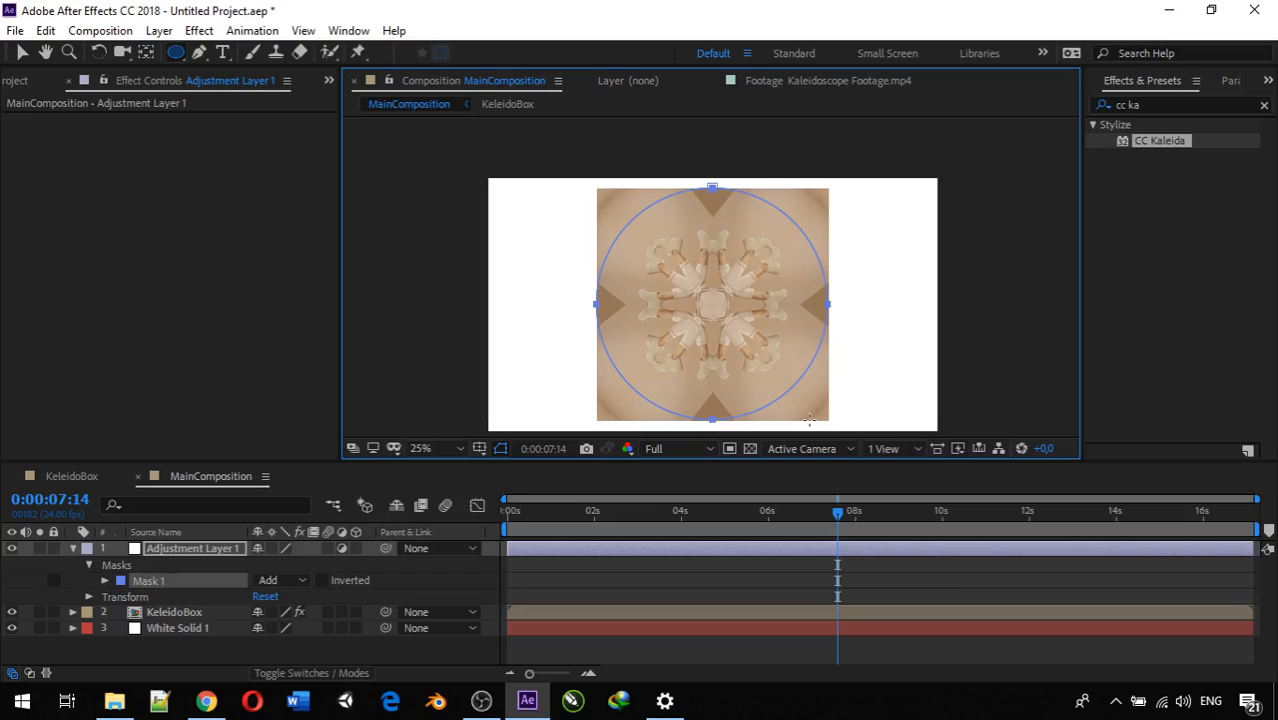
{"action": "left_click_drag", "start_coordinate": [809, 420], "coordinate": [811, 421]}
Set the track matte of the KeleidoBox layer to Alpha so it uses Adjustment Layer 1's circular mask.
{"action": "left_click", "coordinate": [72, 553]}
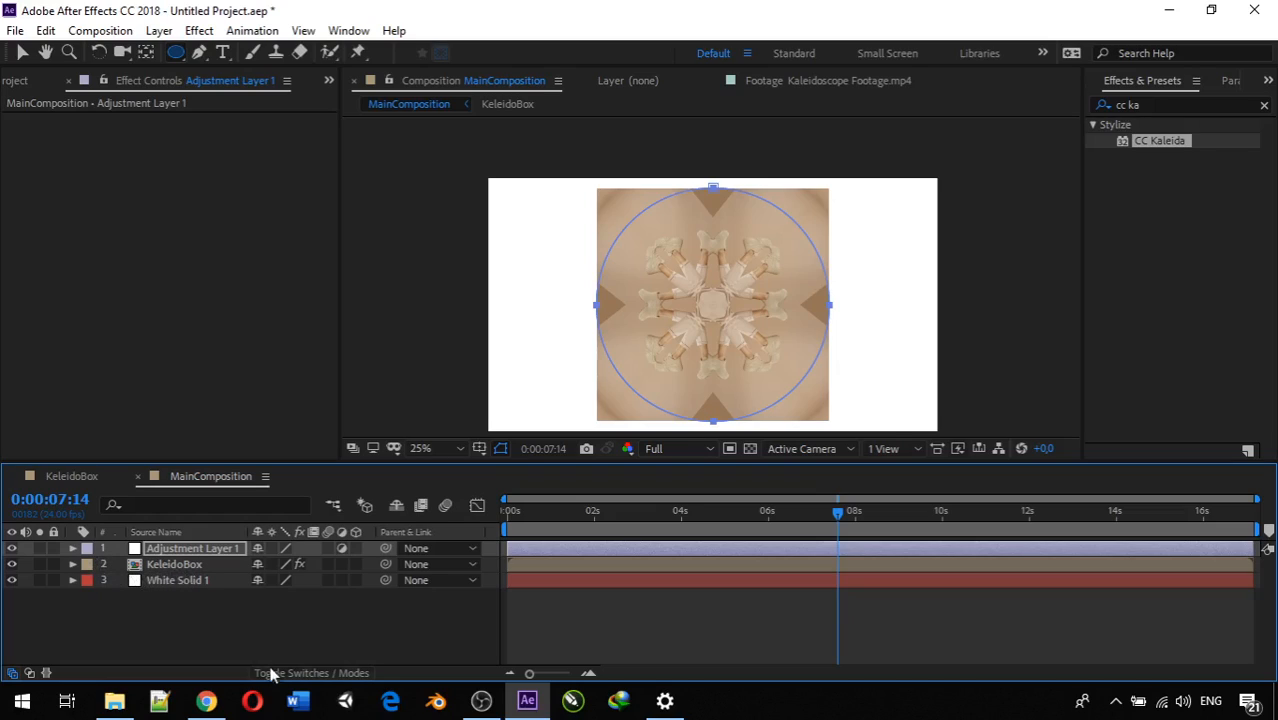
{"action": "left_click", "coordinate": [339, 676]}
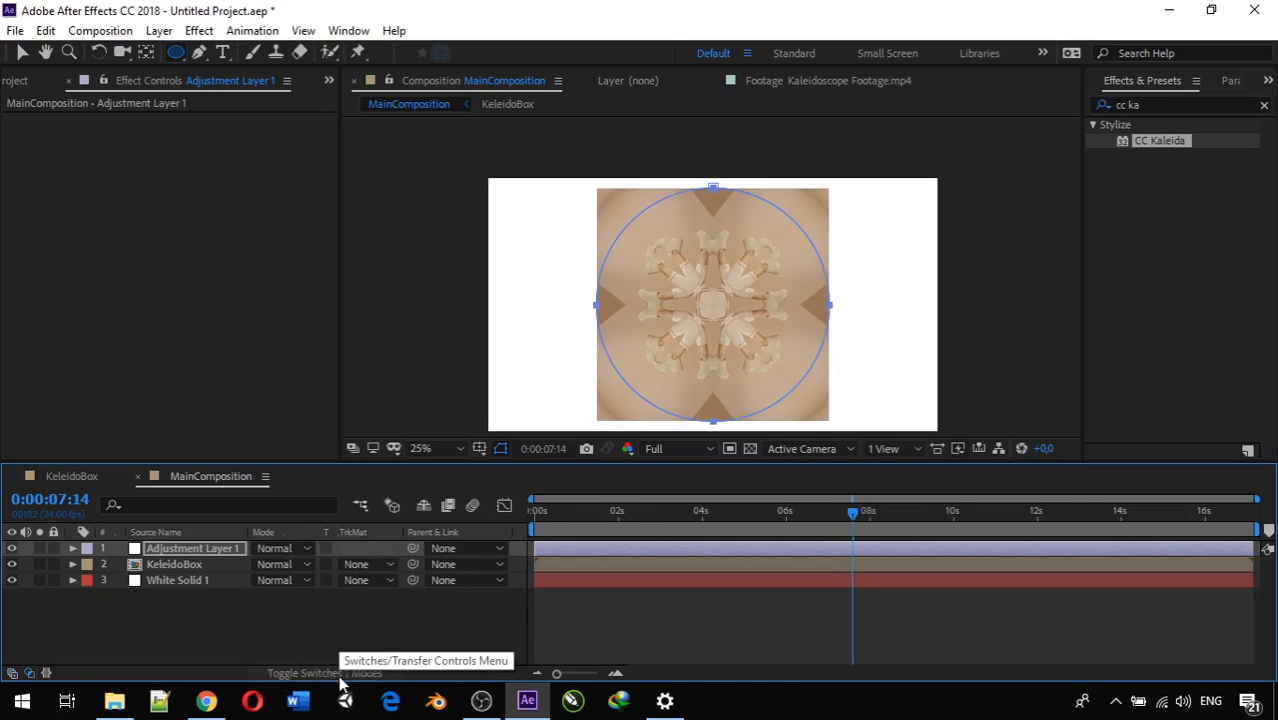
{"action": "left_click", "coordinate": [362, 570]}
{"action": "left_click", "coordinate": [428, 500]}
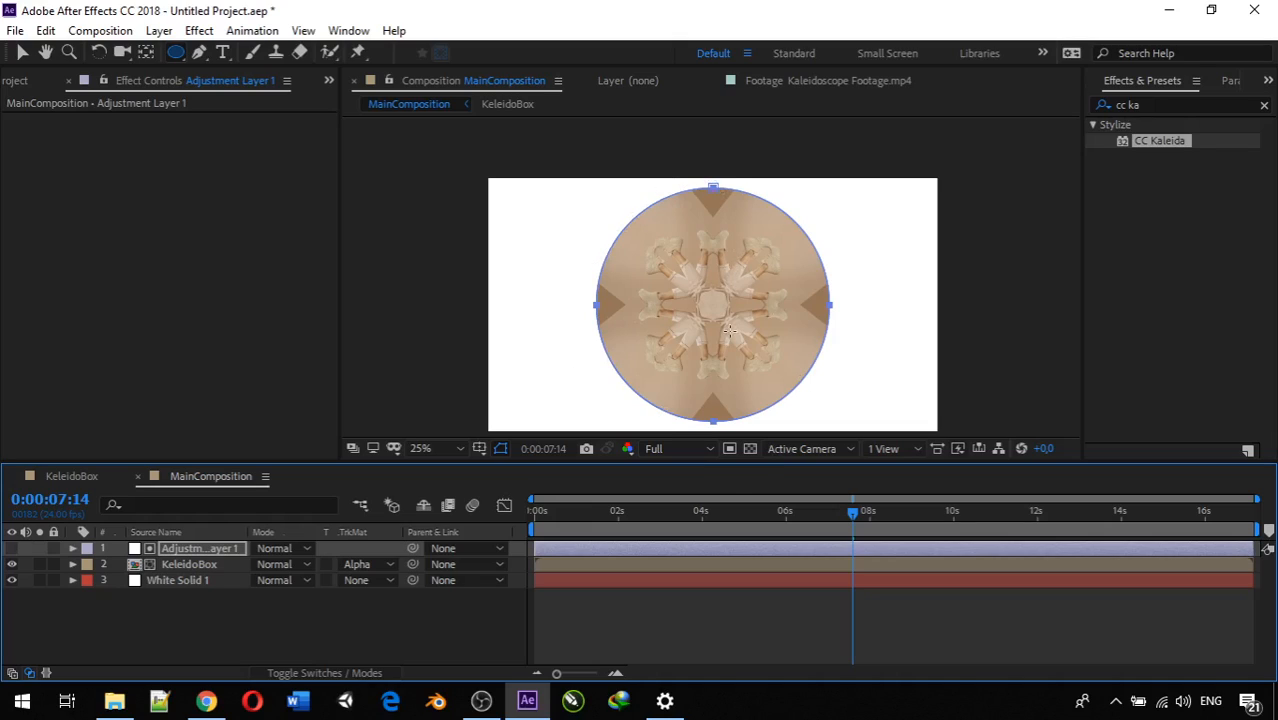
Set the Mask Feather of Mask 1 on Adjustment Layer 1 to 112 pixels.
{"action": "left_click", "coordinate": [73, 549]}
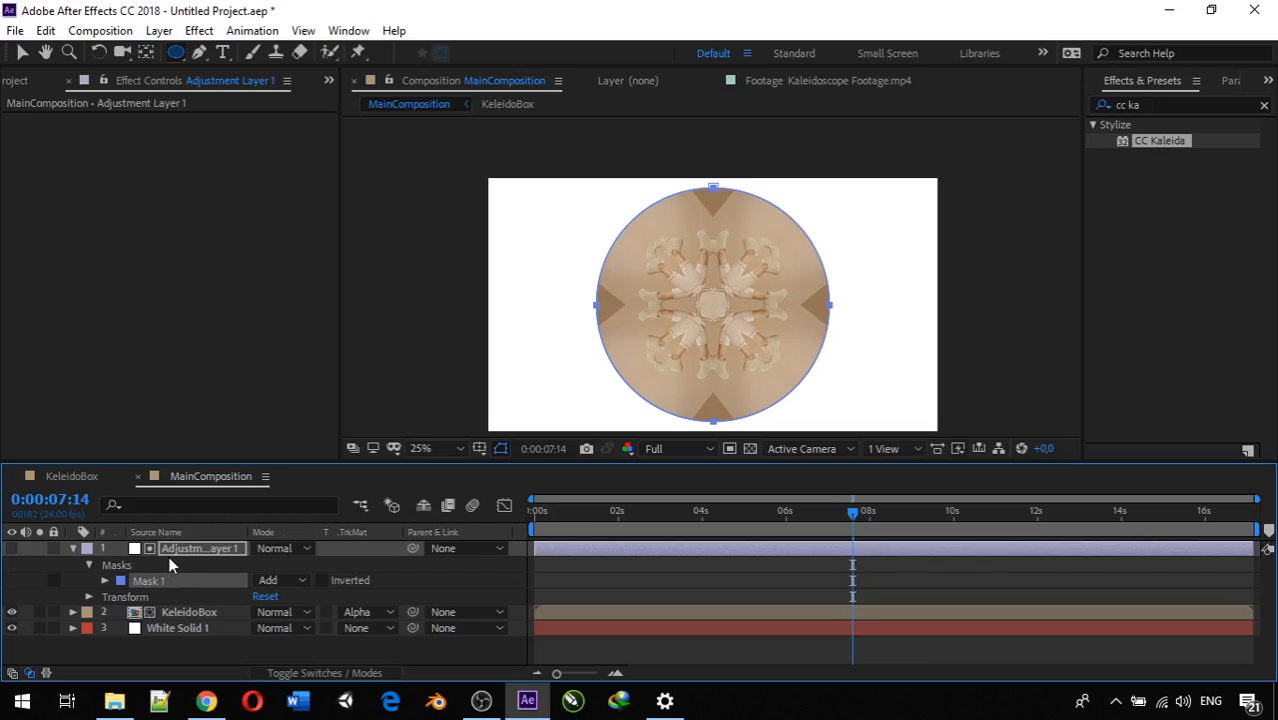
{"action": "left_click", "coordinate": [105, 581]}
{"action": "scroll", "coordinate": [181, 584], "scroll_direction": "down", "scroll_amount": 1}
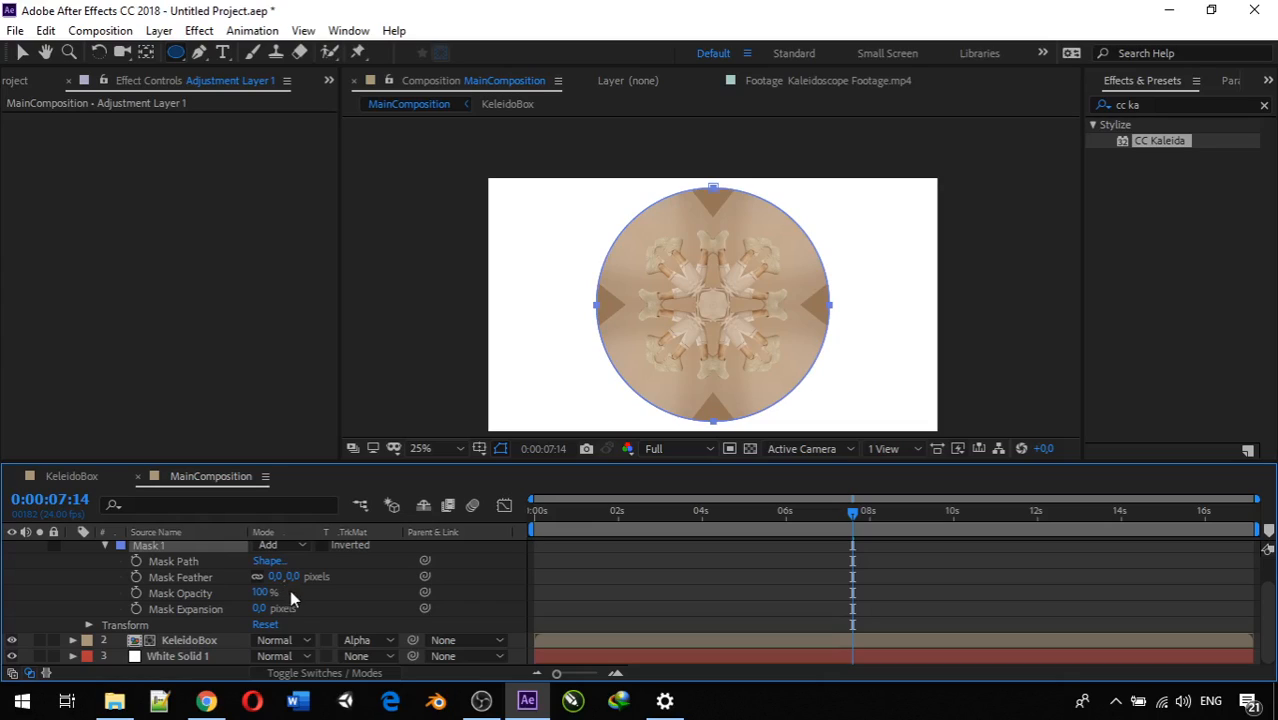
{"action": "left_click_drag", "start_coordinate": [295, 587], "coordinate": [410, 590]}
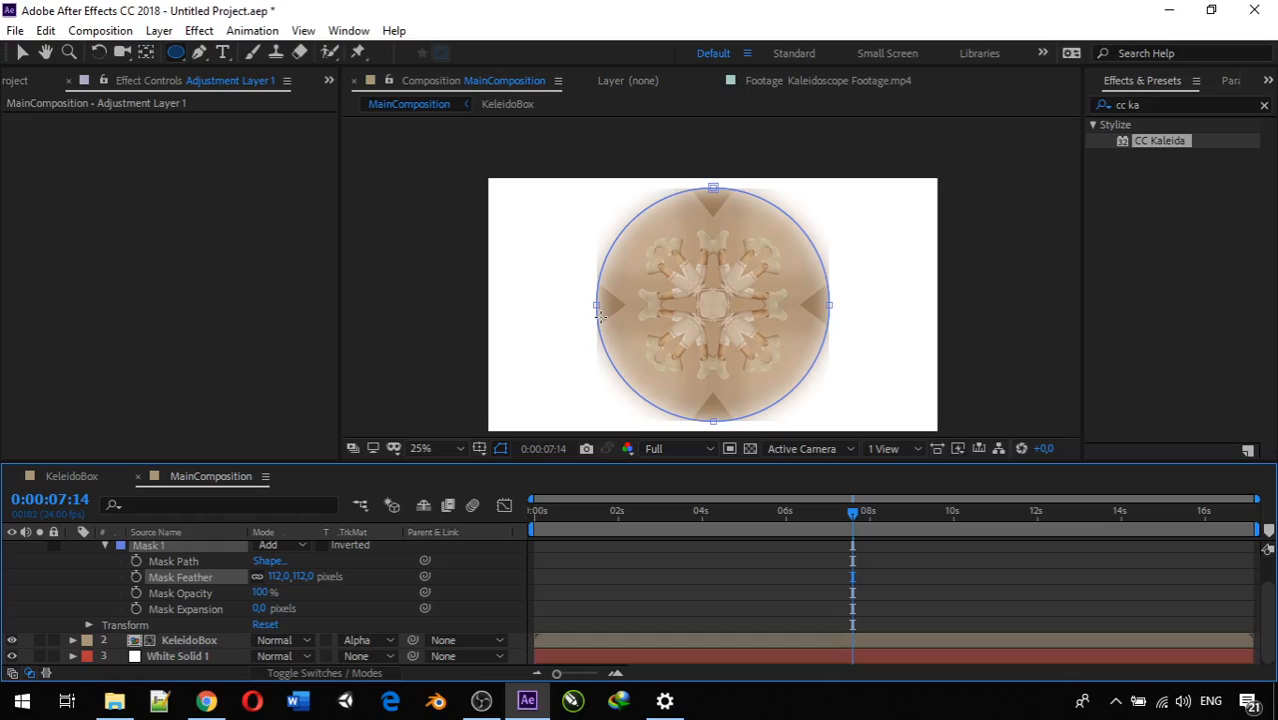
Set the Mask Expansion of Mask 1 to -61 pixels and play MainComposition from its first frame.
{"action": "left_click", "coordinate": [262, 609]}
{"action": "type", "text": "-33"}
{"action": "key", "text": "Return"}
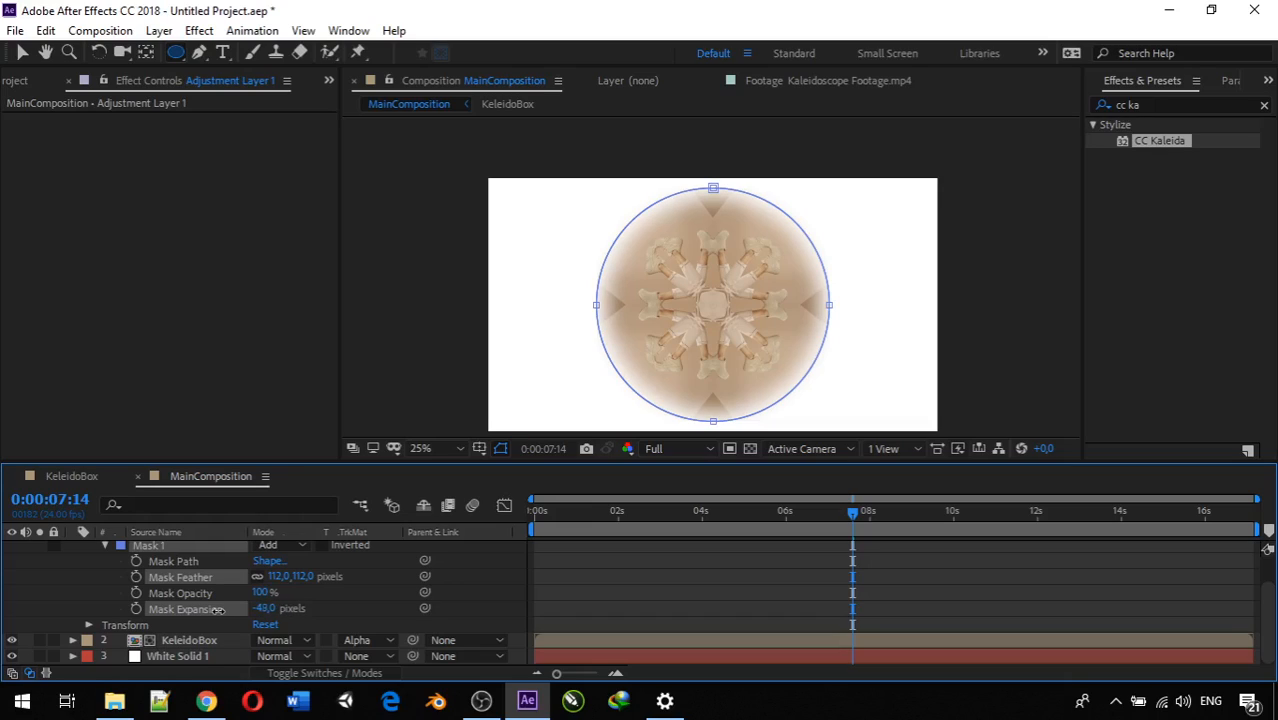
{"action": "left_click_drag", "start_coordinate": [217, 609], "coordinate": [190, 609]}
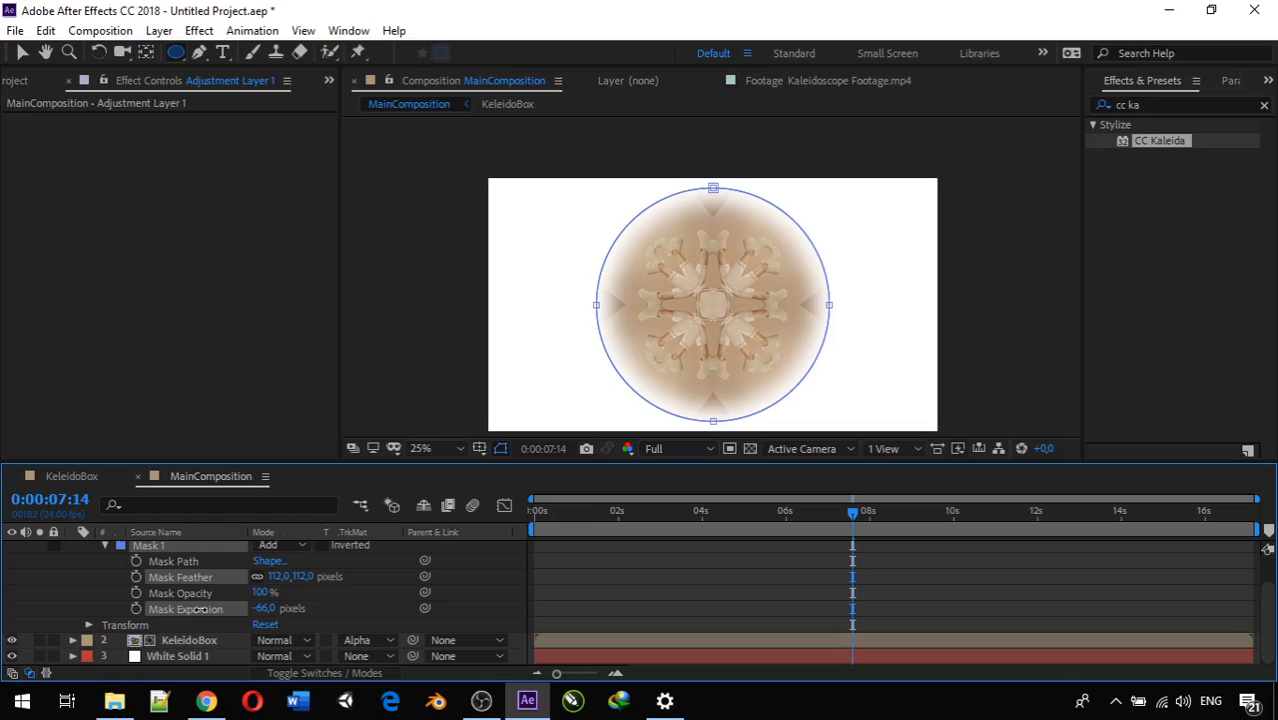
{"action": "left_click_drag", "start_coordinate": [207, 613], "coordinate": [212, 612]}
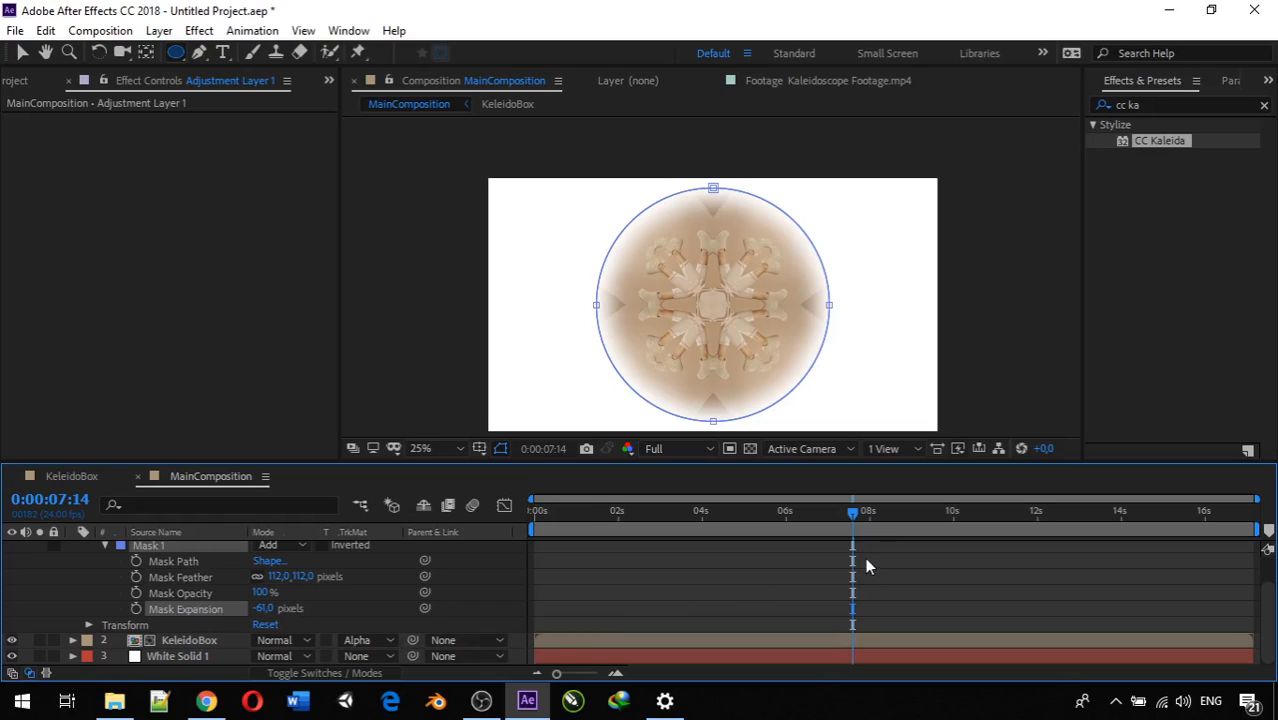
{"action": "left_click_drag", "start_coordinate": [850, 507], "coordinate": [371, 538]}
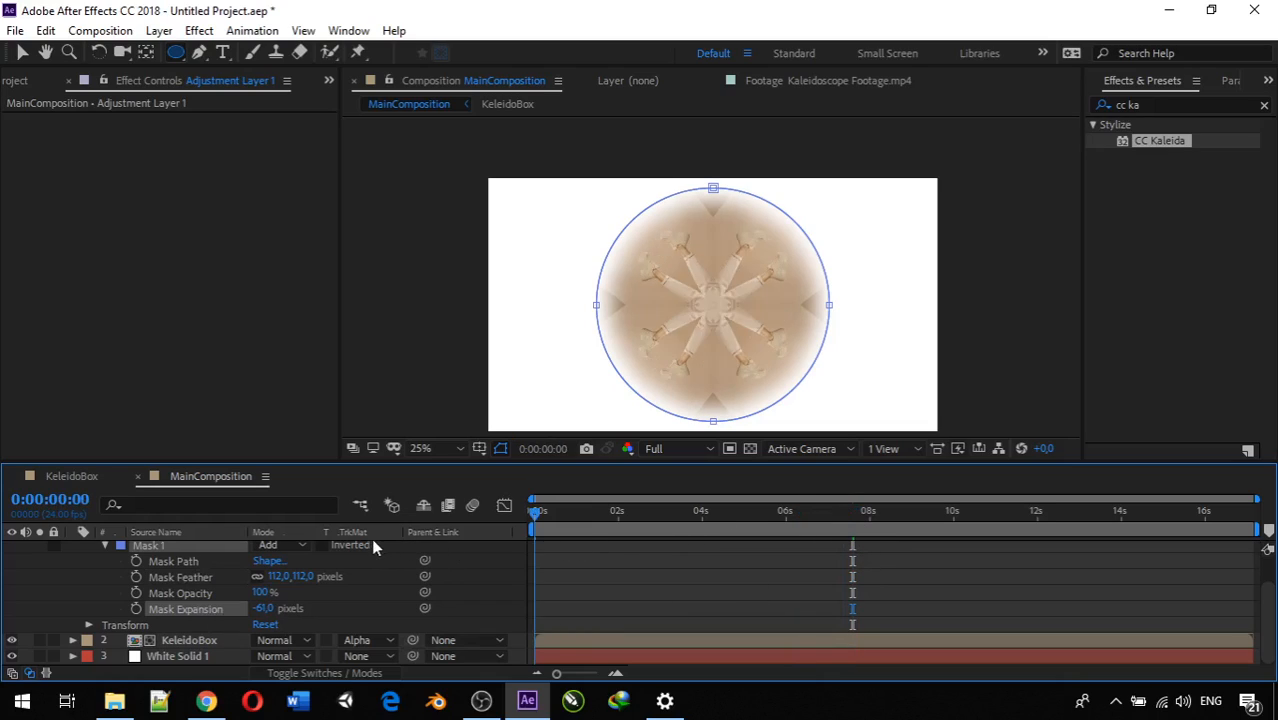
{"action": "key", "text": "space"}
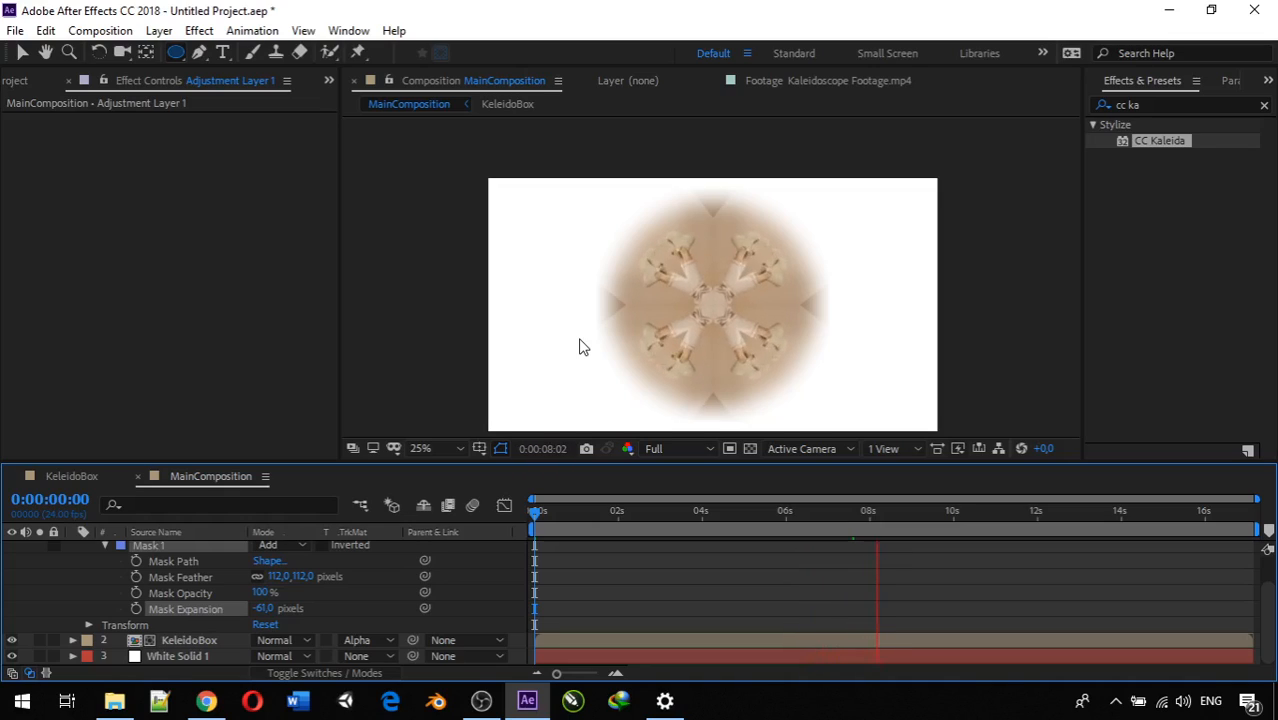
Apply the Black & White color correction effect to the KeleidoBox layer and preview the composition.
{"action": "left_click", "coordinate": [1160, 104]}
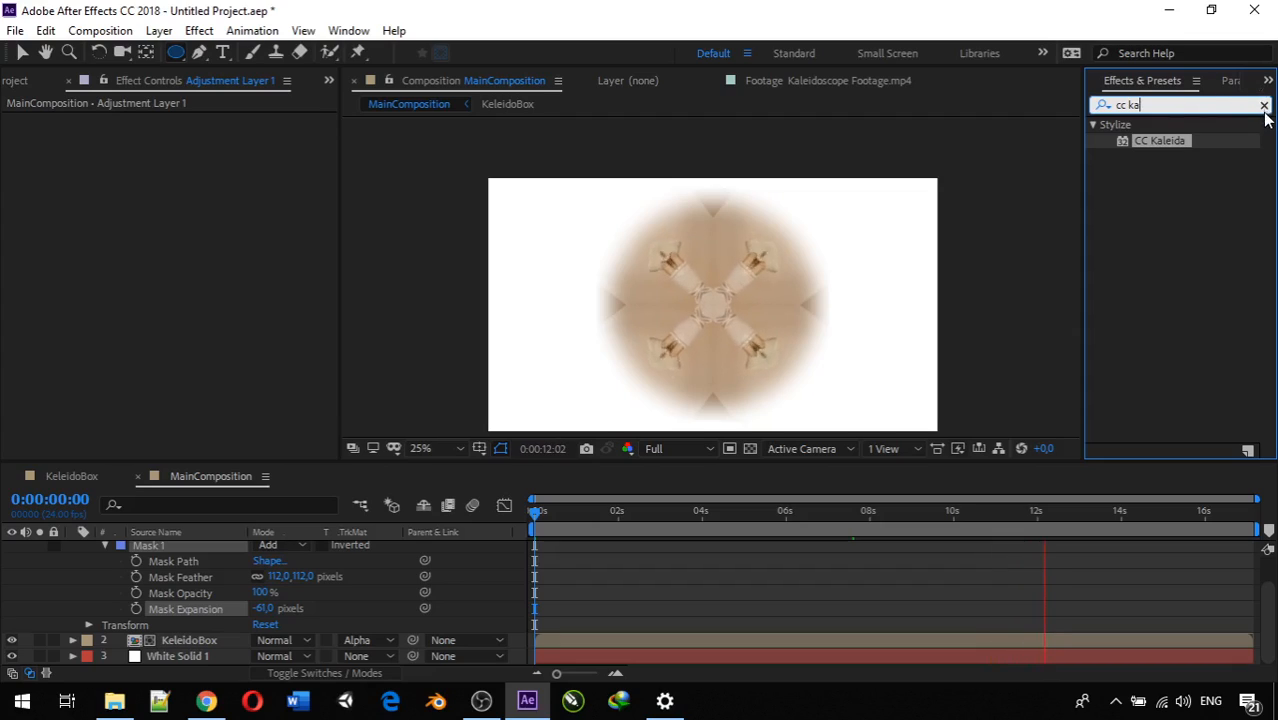
{"action": "left_click", "coordinate": [1263, 107]}
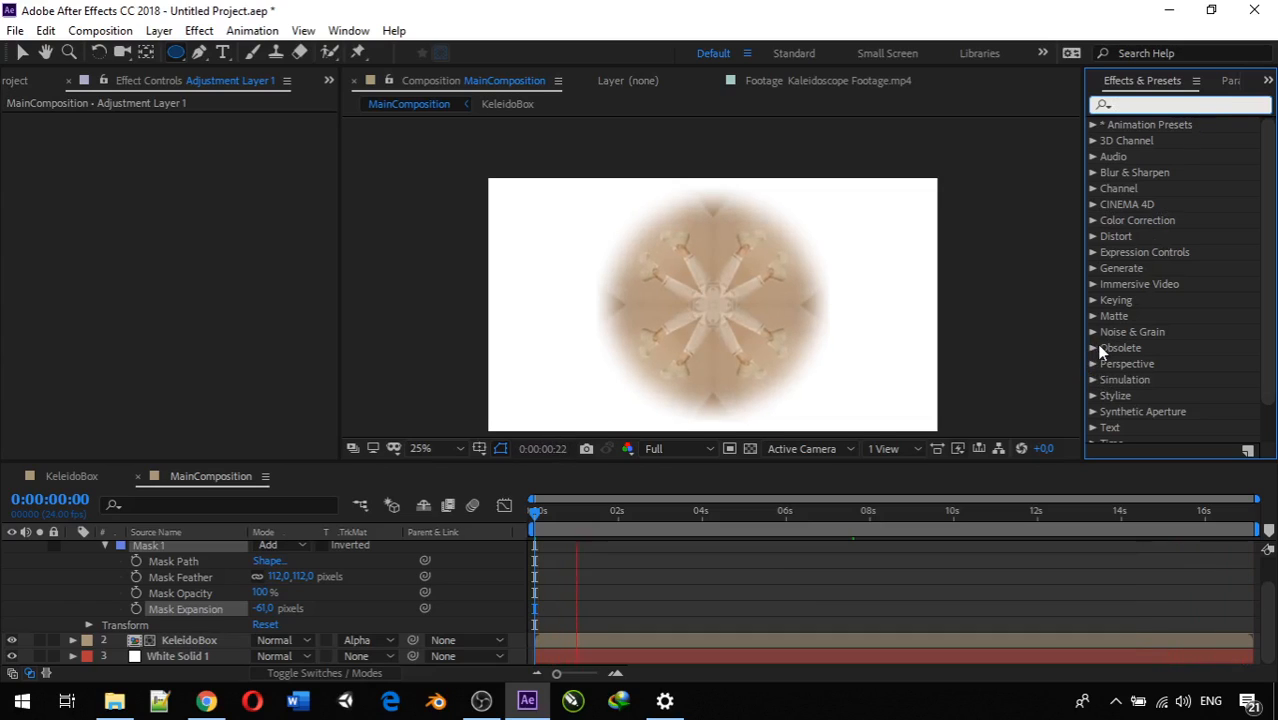
{"action": "scroll", "coordinate": [1096, 343], "scroll_direction": "down", "scroll_amount": 1}
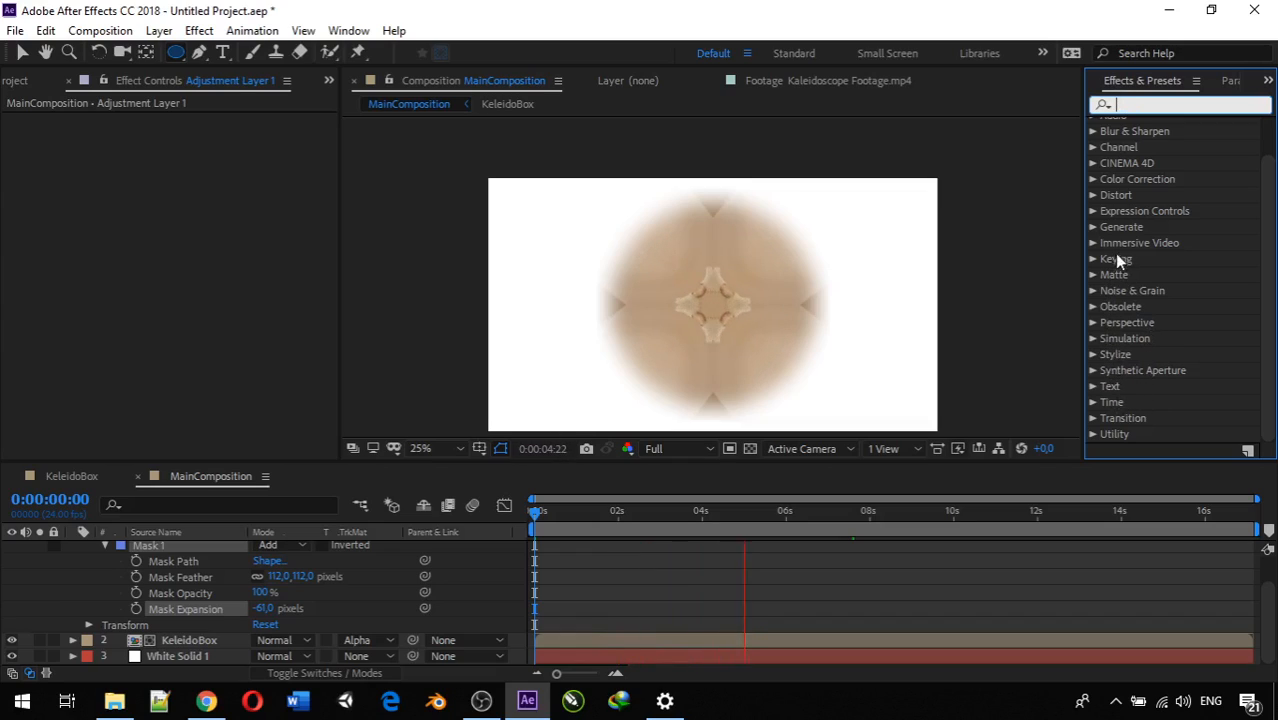
{"action": "left_click", "coordinate": [1089, 179]}
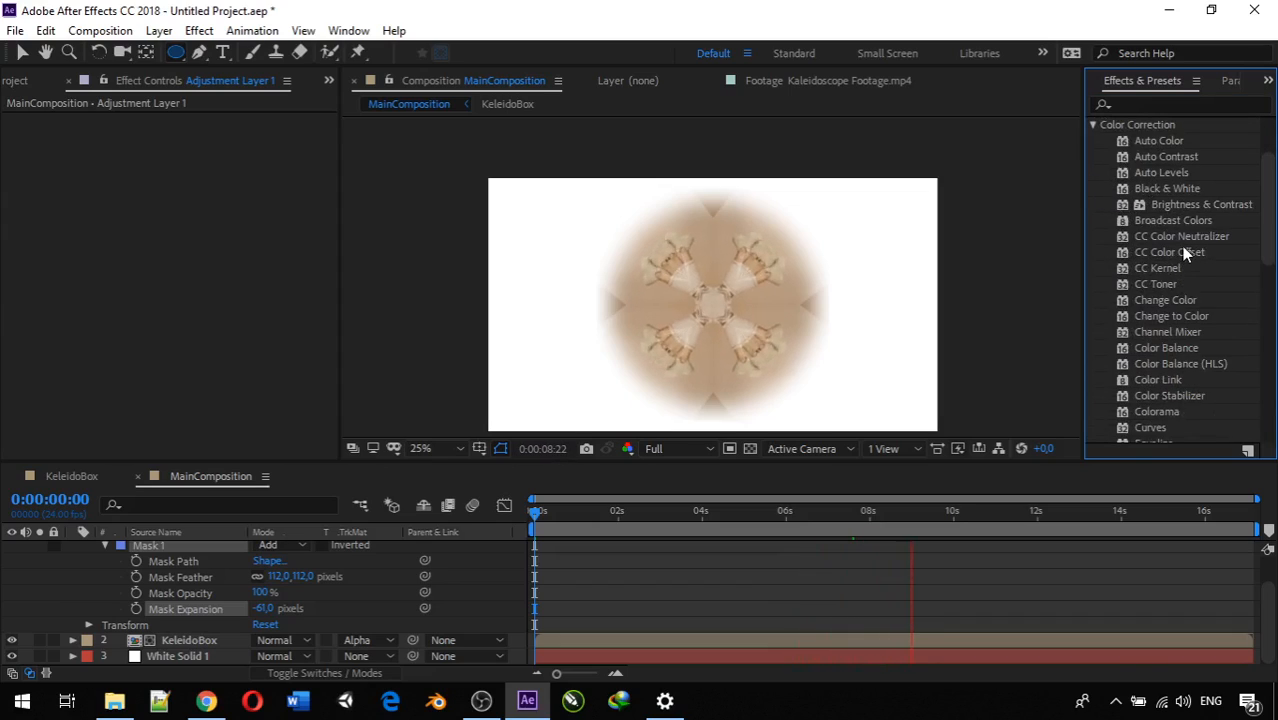
{"action": "left_click", "coordinate": [1165, 188]}
{"action": "left_click_drag", "start_coordinate": [1166, 187], "coordinate": [186, 646]}
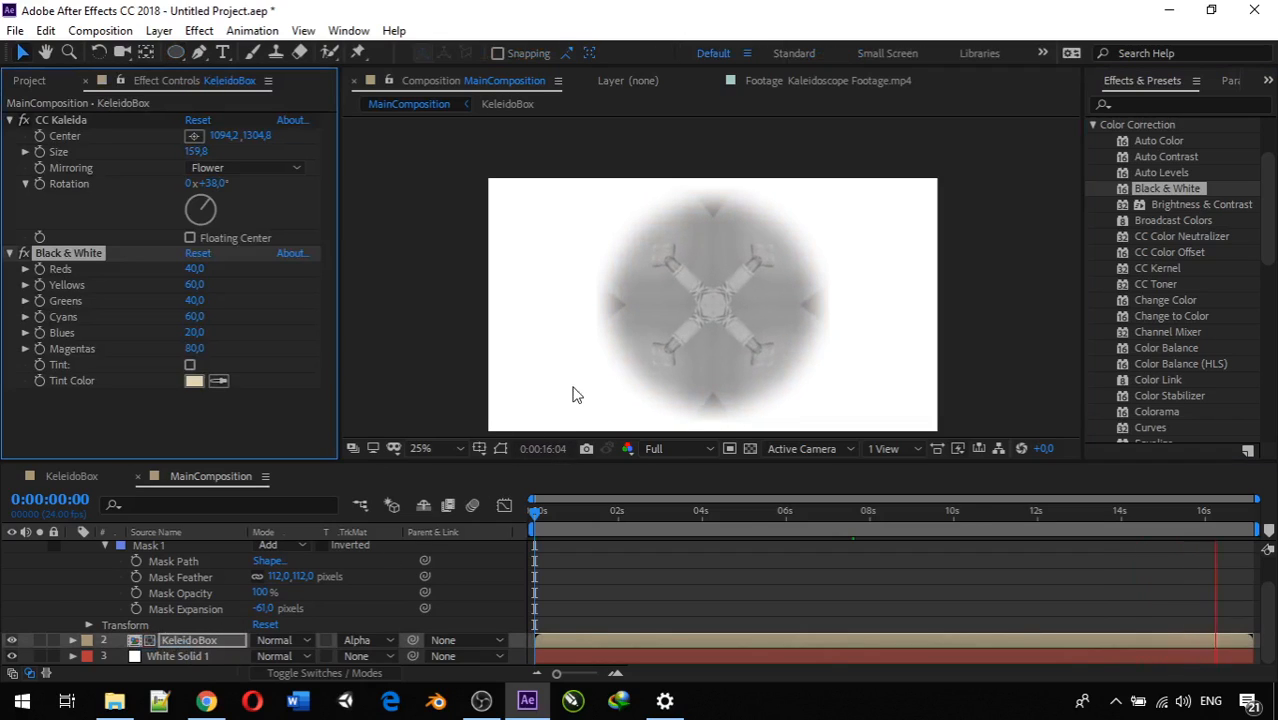
{"action": "key", "text": "space"}
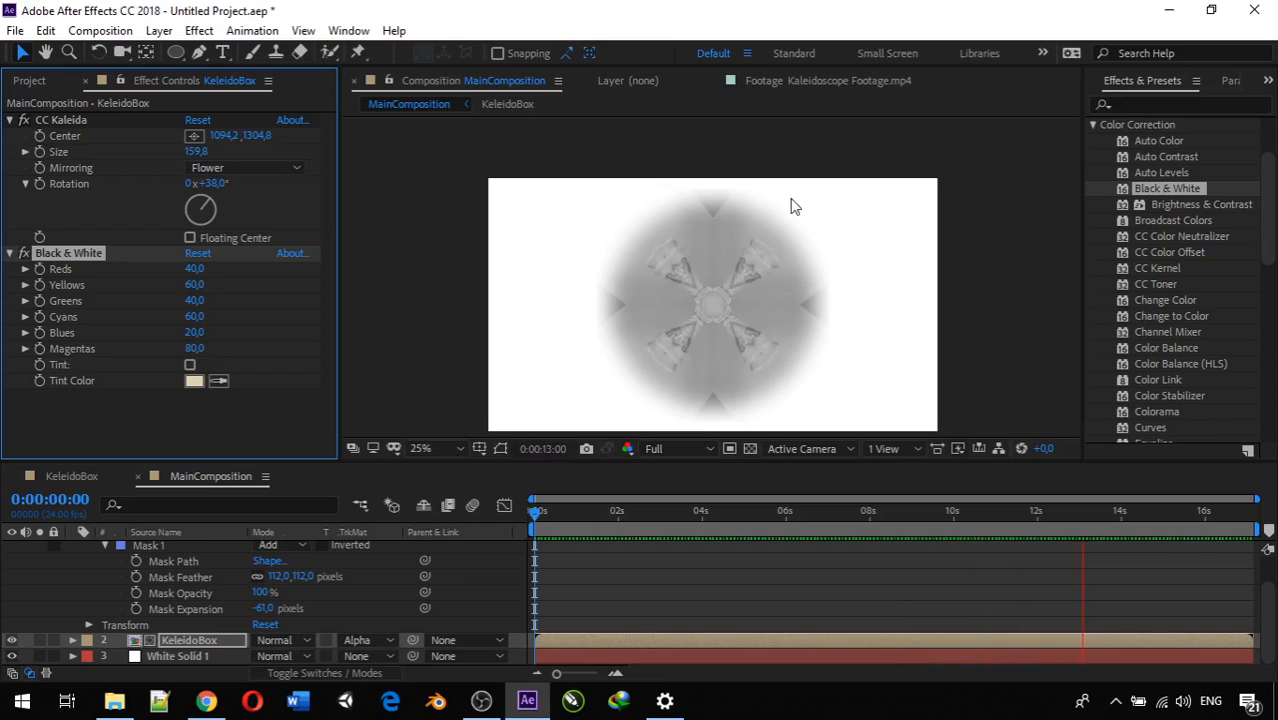
{"action": "left_click", "coordinate": [44, 80]}
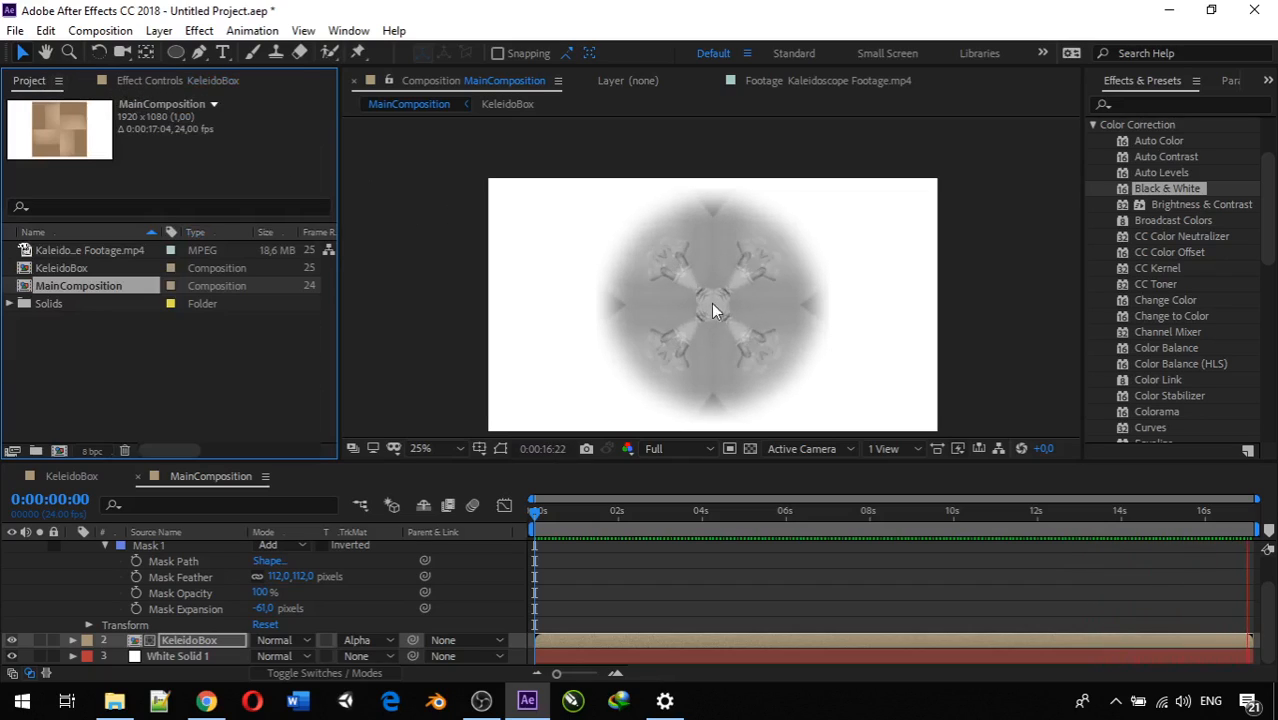